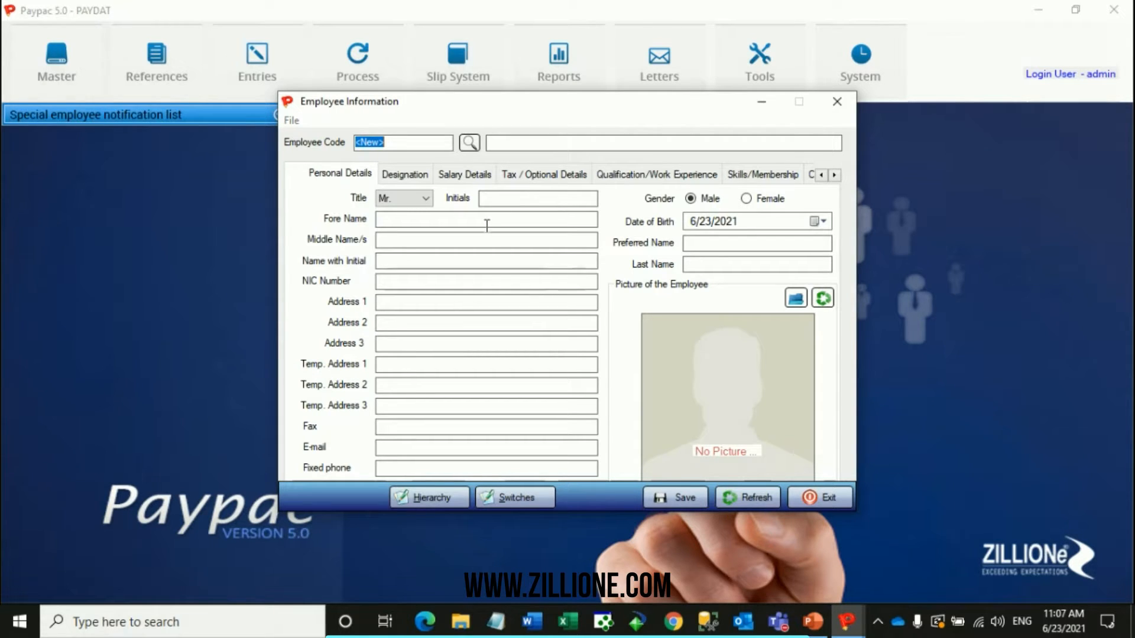
Load an existing employee's record into the Employee Information form and highlight the Name with Initial value.
{"action": "left_click", "coordinate": [470, 142]}
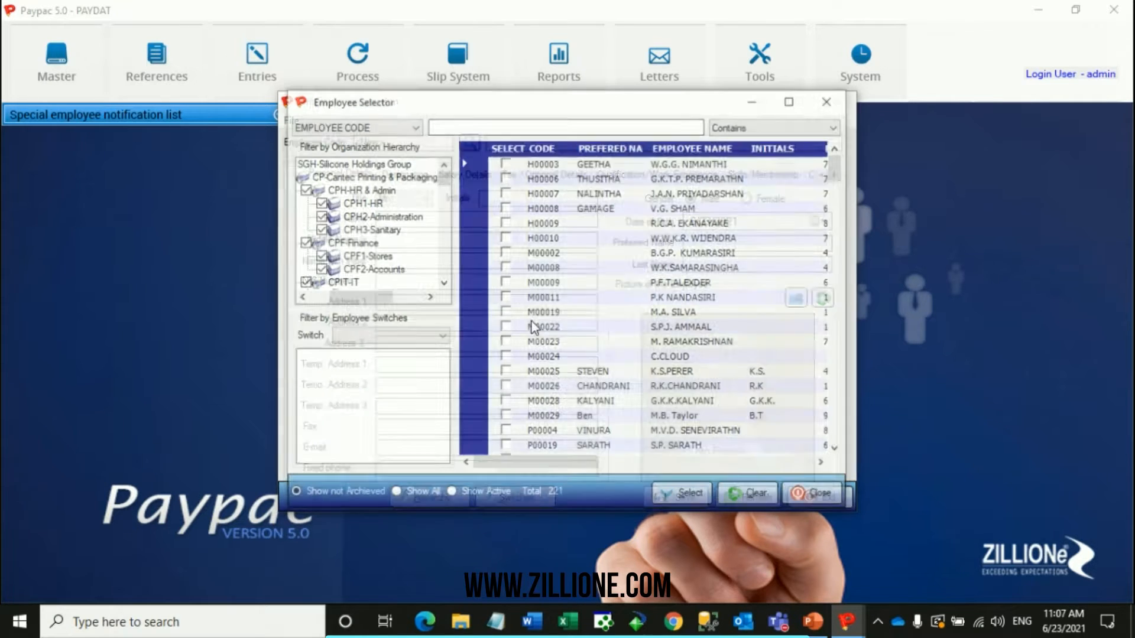
{"action": "left_click", "coordinate": [669, 502]}
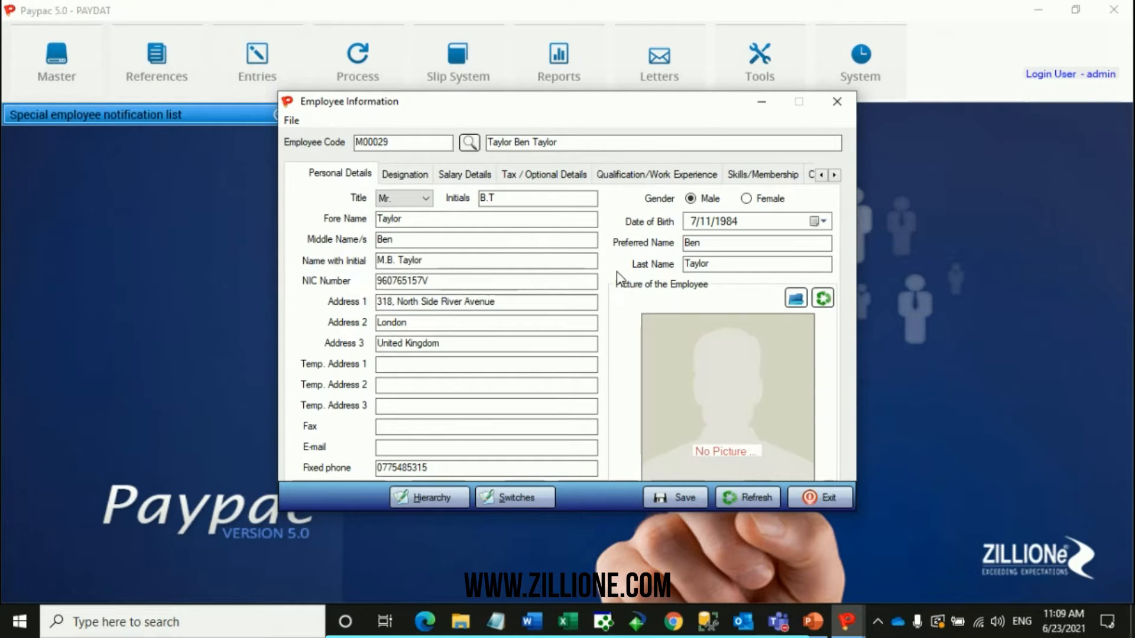
{"action": "left_click_drag", "start_coordinate": [426, 262], "coordinate": [340, 239]}
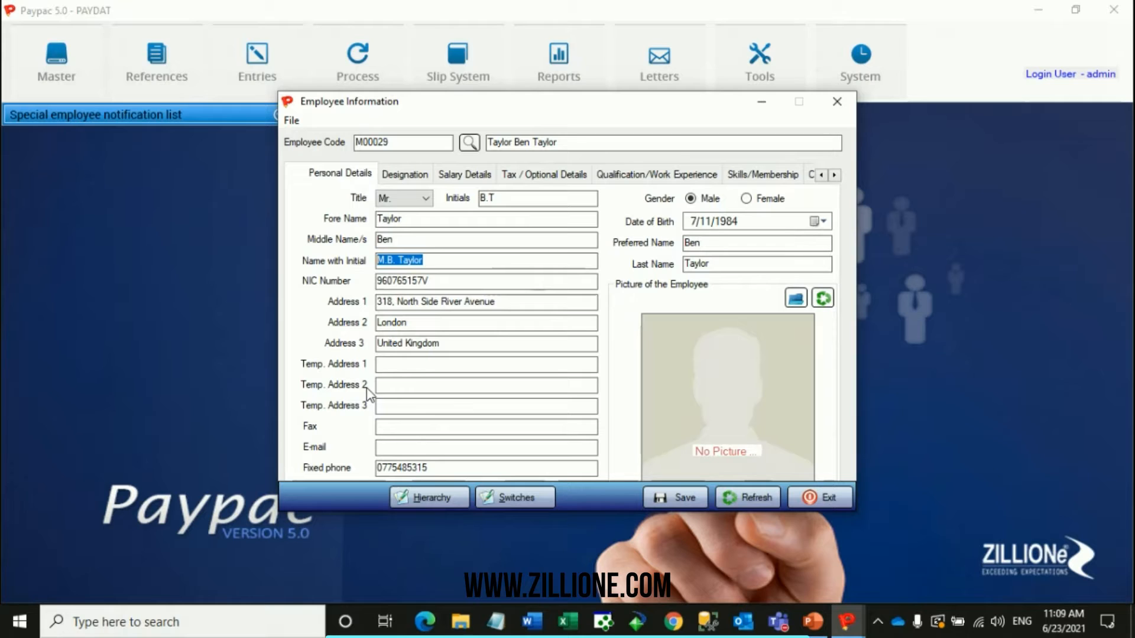
Show the employee's designation details and collapse every company branch under SGH in the organizational level tree.
{"action": "left_click", "coordinate": [388, 176]}
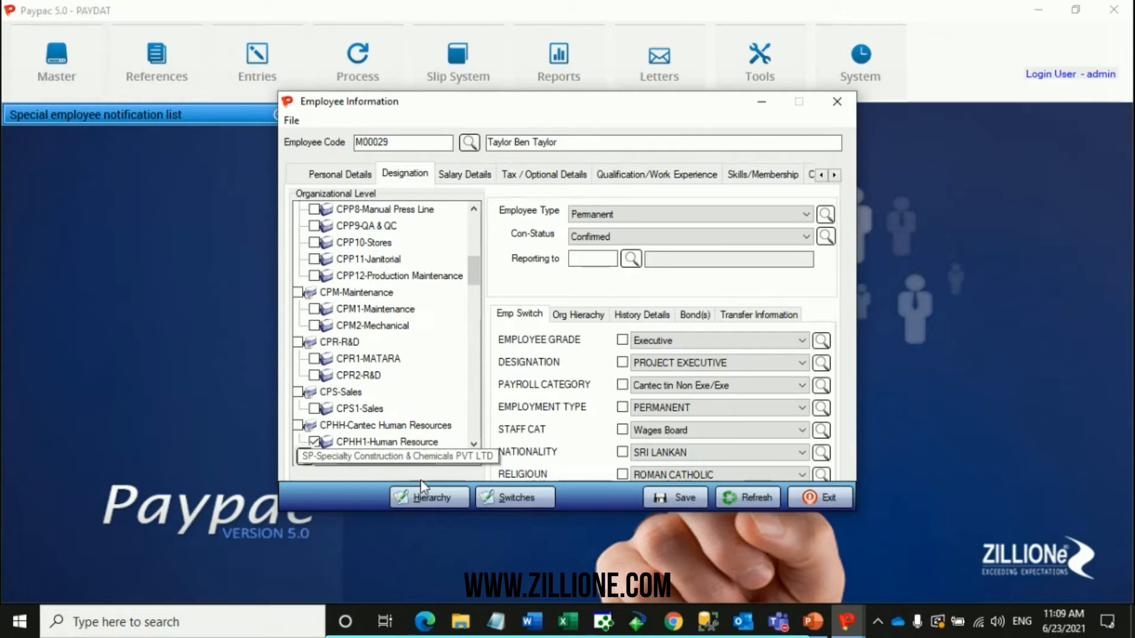
{"action": "left_click_drag", "start_coordinate": [411, 460], "coordinate": [385, 459]}
{"action": "scroll", "coordinate": [335, 243], "scroll_direction": "up", "scroll_amount": 7}
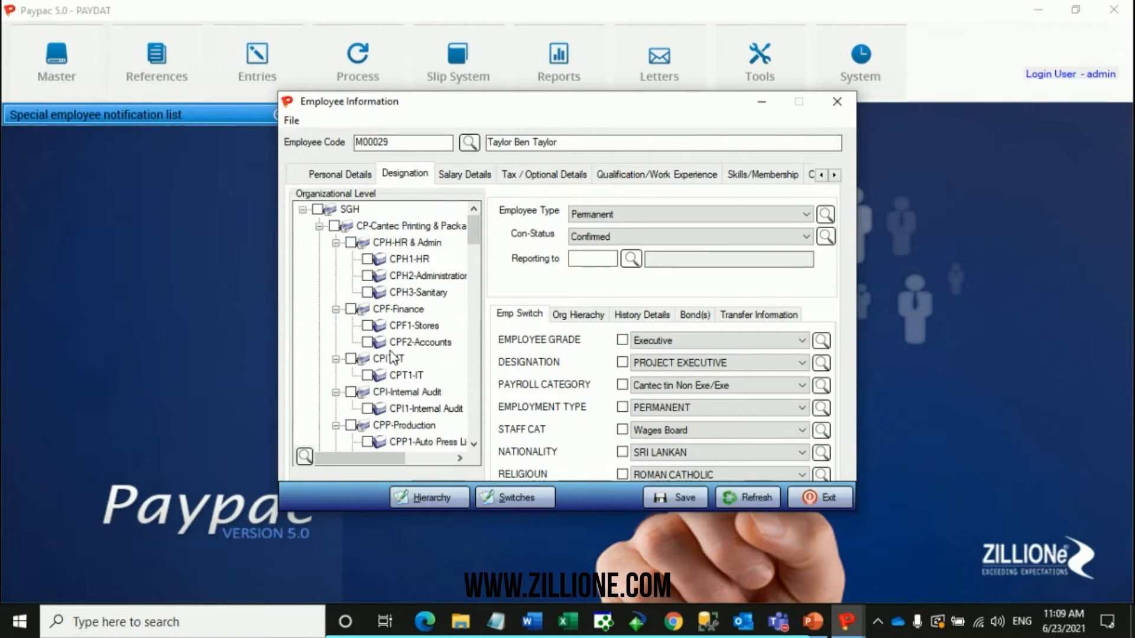
{"action": "left_click", "coordinate": [318, 226]}
{"action": "left_click", "coordinate": [319, 243]}
{"action": "left_click", "coordinate": [319, 258]}
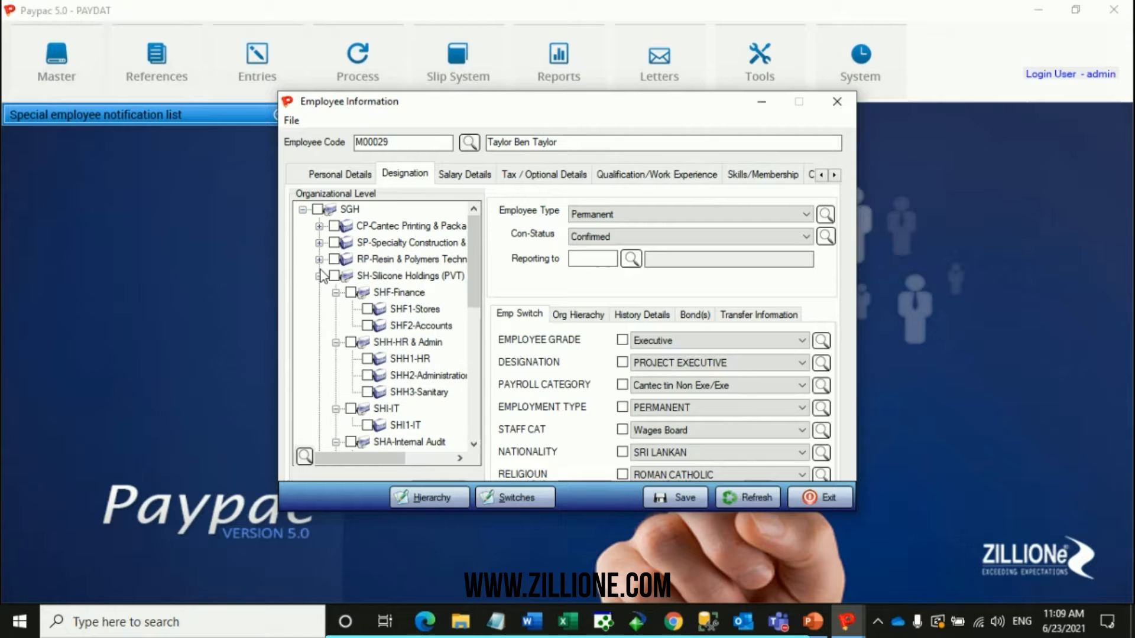
{"action": "left_click", "coordinate": [318, 275]}
{"action": "left_click", "coordinate": [319, 292]}
{"action": "left_click_drag", "start_coordinate": [363, 459], "coordinate": [393, 258]}
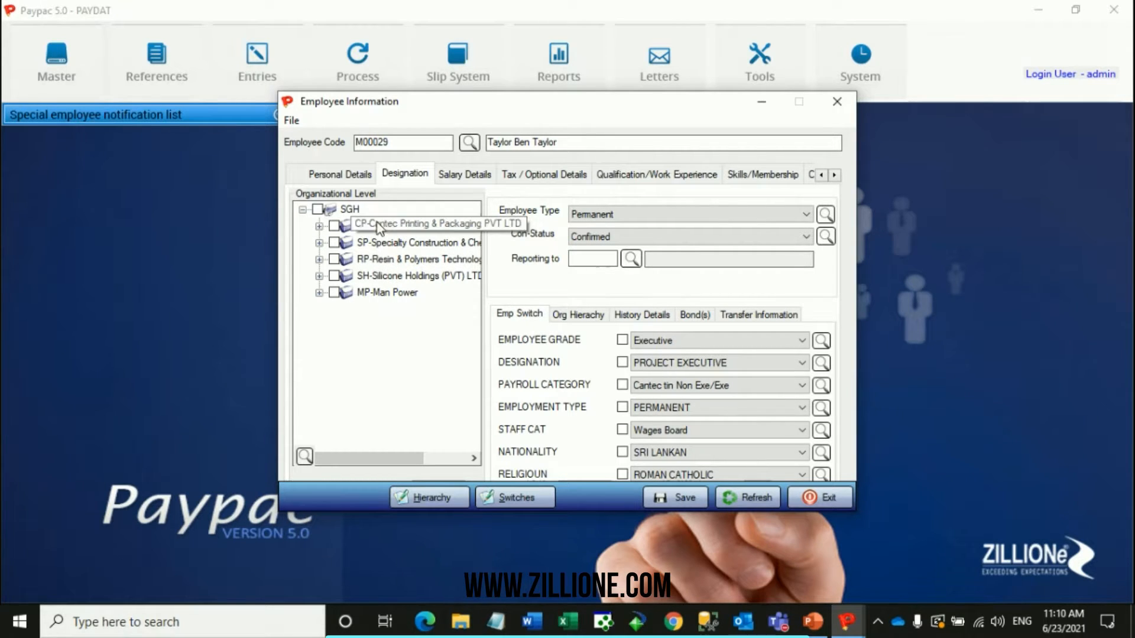
Expand the CP-Cantec Printing & Packaging branch and select the employee's CPHH1-Human Resource unit.
{"action": "left_click", "coordinate": [319, 226]}
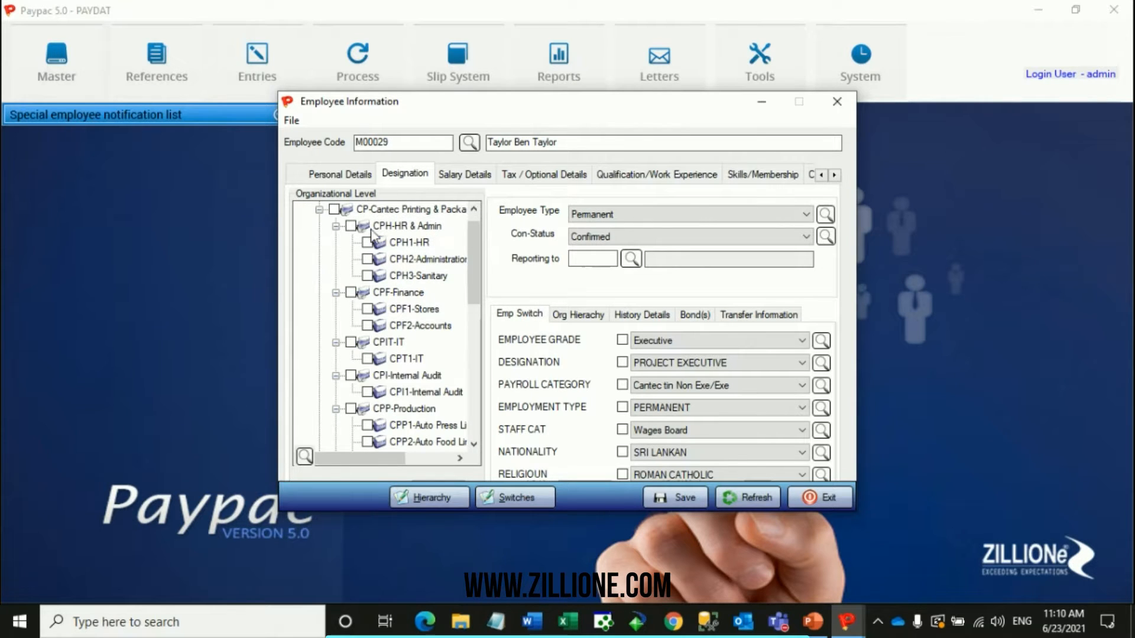
{"action": "scroll", "coordinate": [363, 236], "scroll_direction": "up", "scroll_amount": 1}
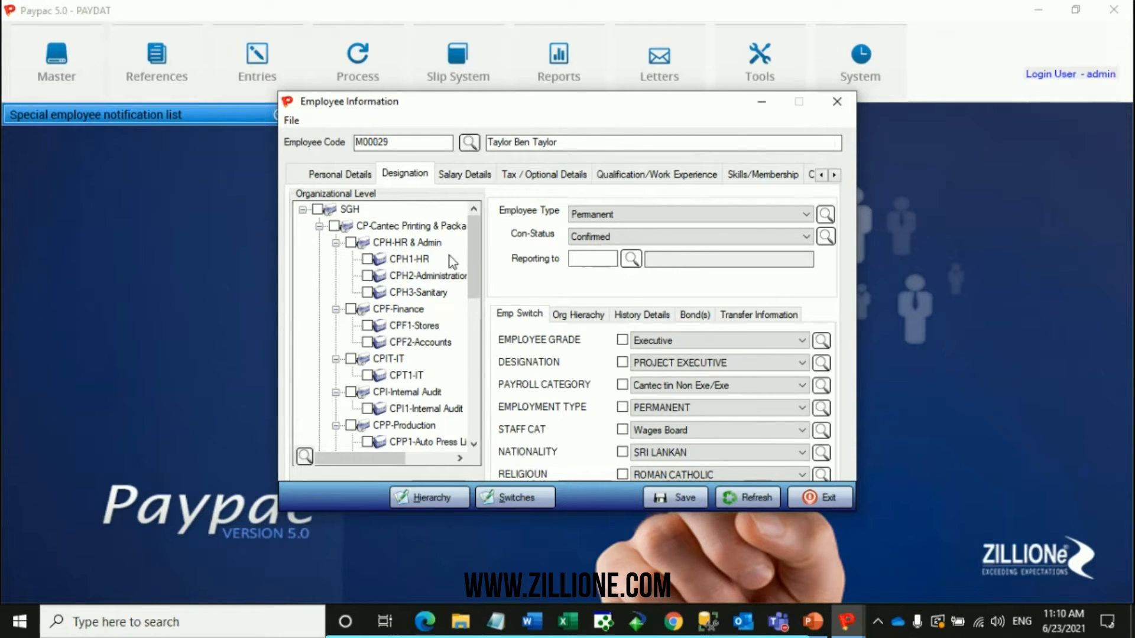
{"action": "scroll", "coordinate": [449, 267], "scroll_direction": "down", "scroll_amount": 9}
{"action": "scroll", "coordinate": [434, 316], "scroll_direction": "up", "scroll_amount": 3}
{"action": "scroll", "coordinate": [435, 316], "scroll_direction": "down", "scroll_amount": 2}
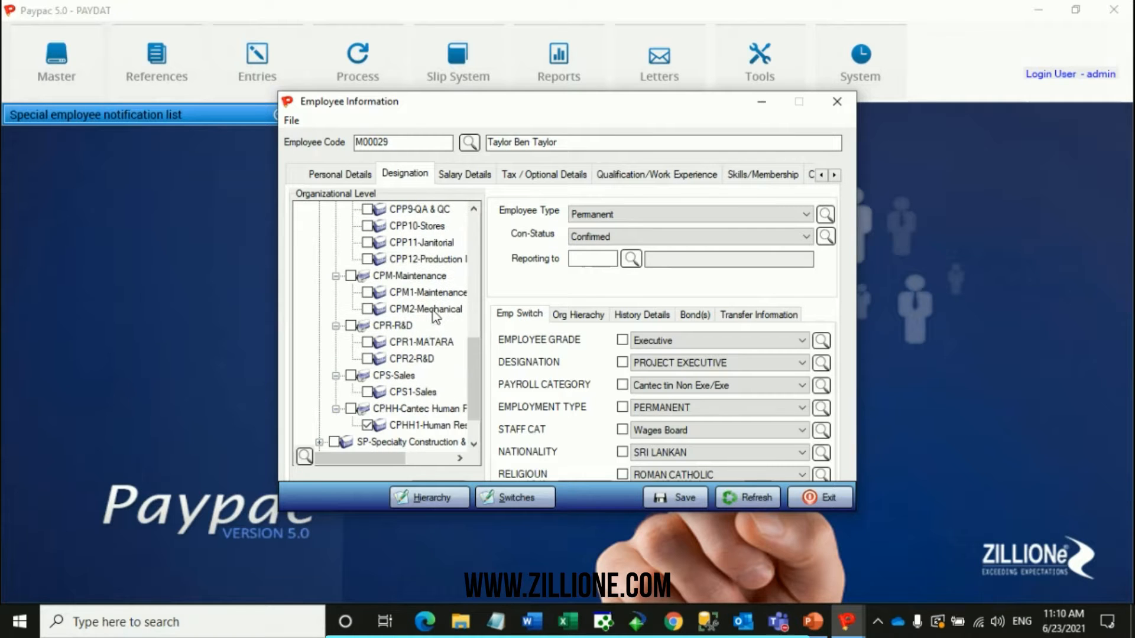
{"action": "left_click", "coordinate": [389, 425]}
{"action": "left_click_drag", "start_coordinate": [376, 459], "coordinate": [386, 460]}
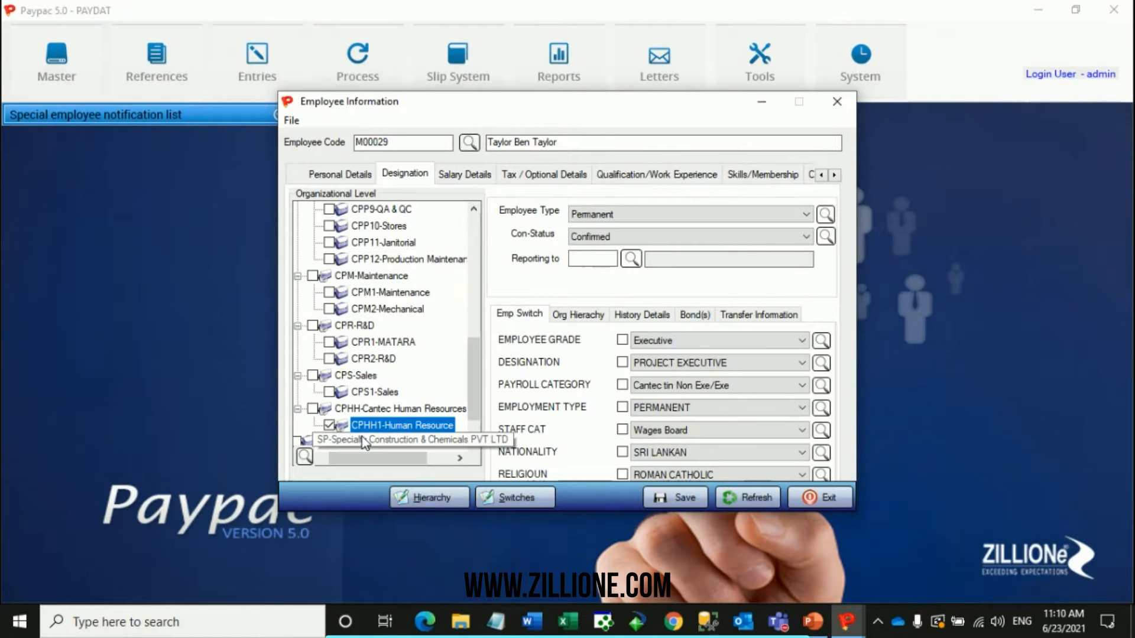
Review the Employee Type and Con-Status options, keeping Permanent and picking Confirmed.
{"action": "left_click", "coordinate": [603, 213]}
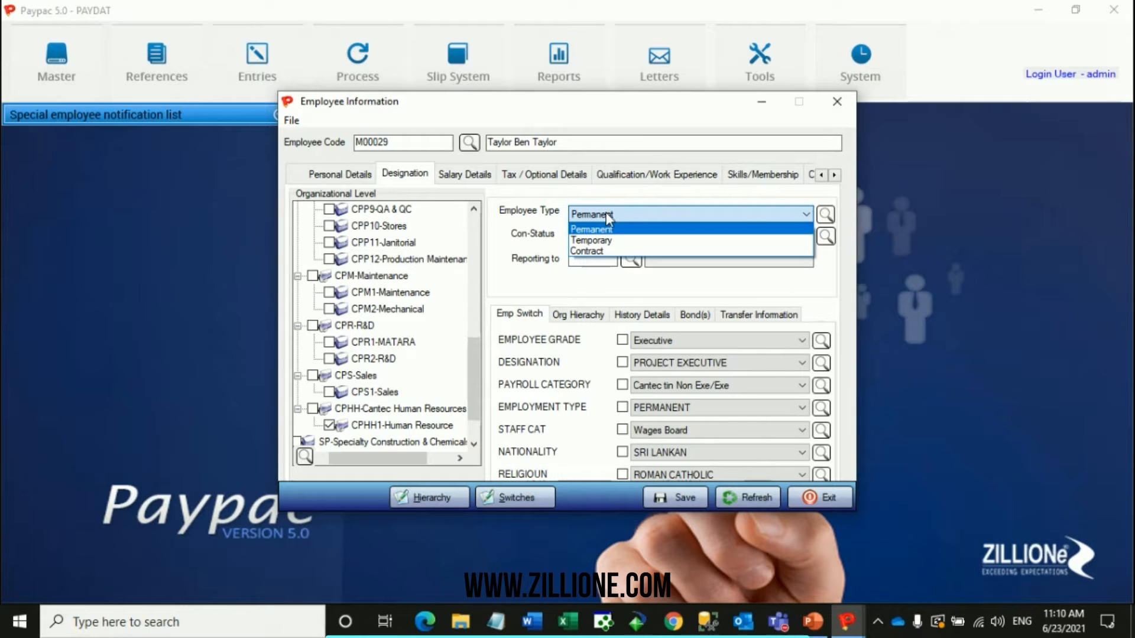
{"action": "left_click", "coordinate": [638, 211]}
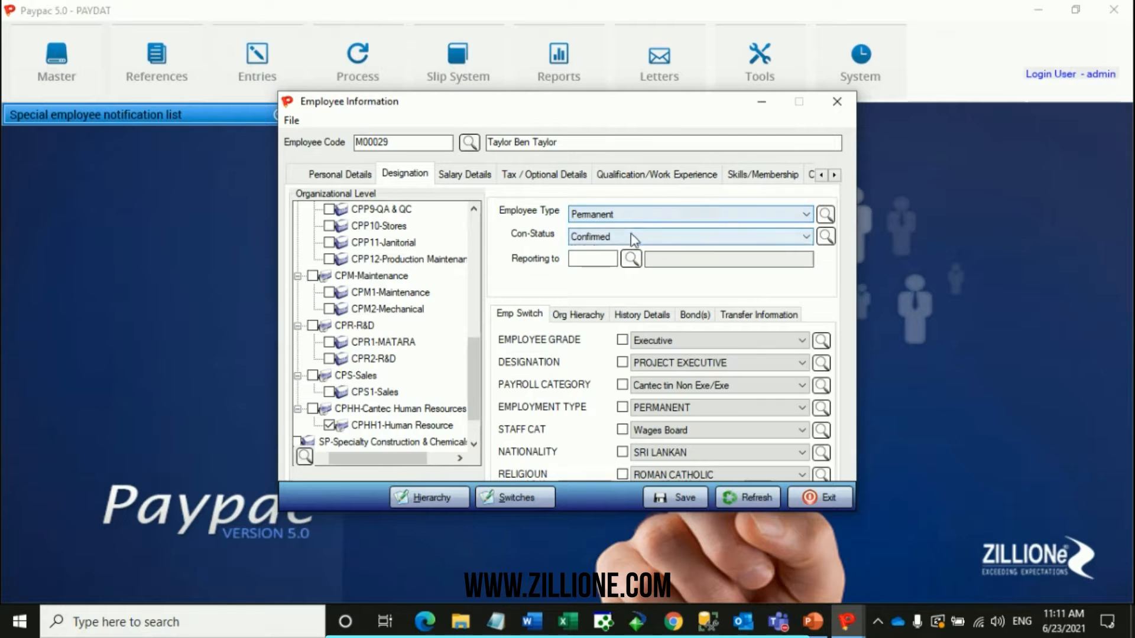
{"action": "left_click", "coordinate": [630, 234]}
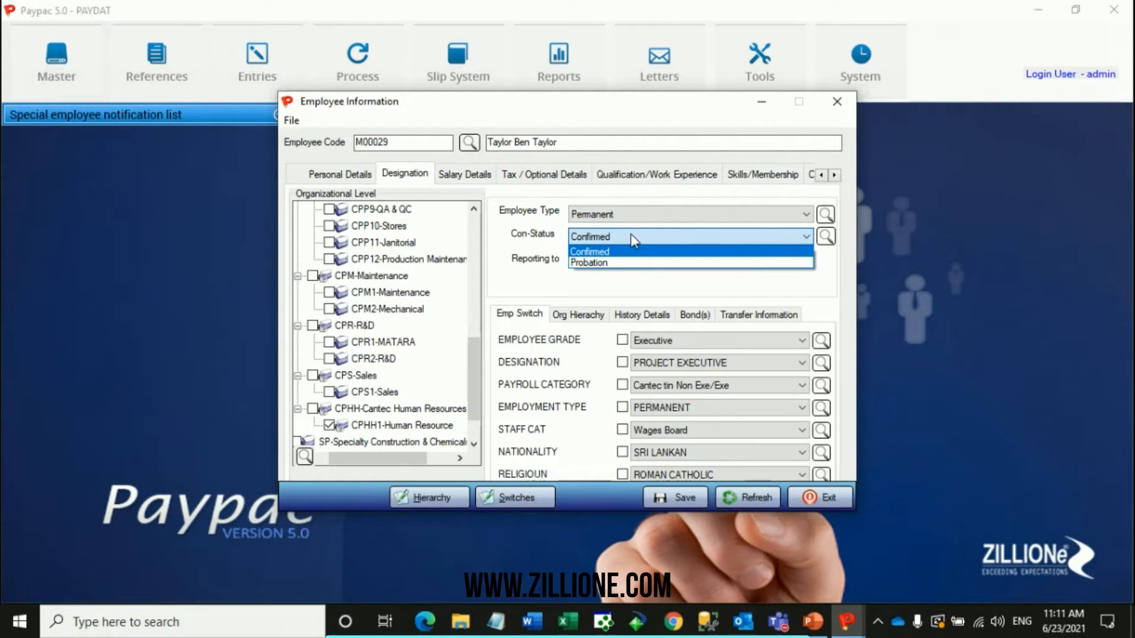
{"action": "left_click", "coordinate": [615, 252]}
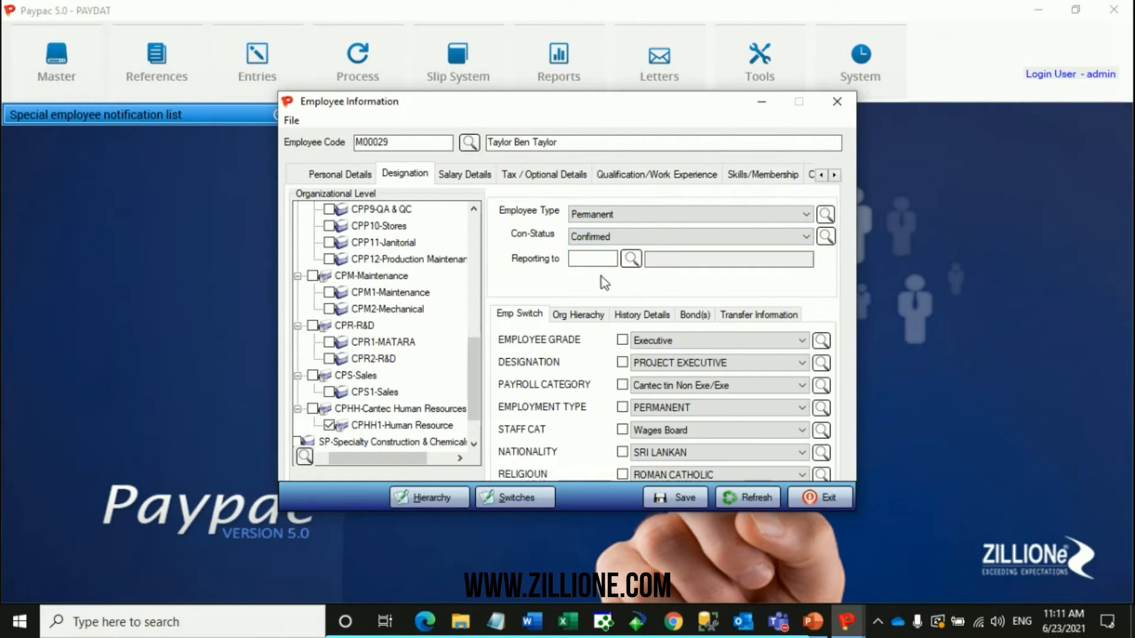
Look up employees for Reporting to, filtered to the CPHH1-Human Resource unit only, and close the selector without choosing anyone.
{"action": "left_click", "coordinate": [632, 259]}
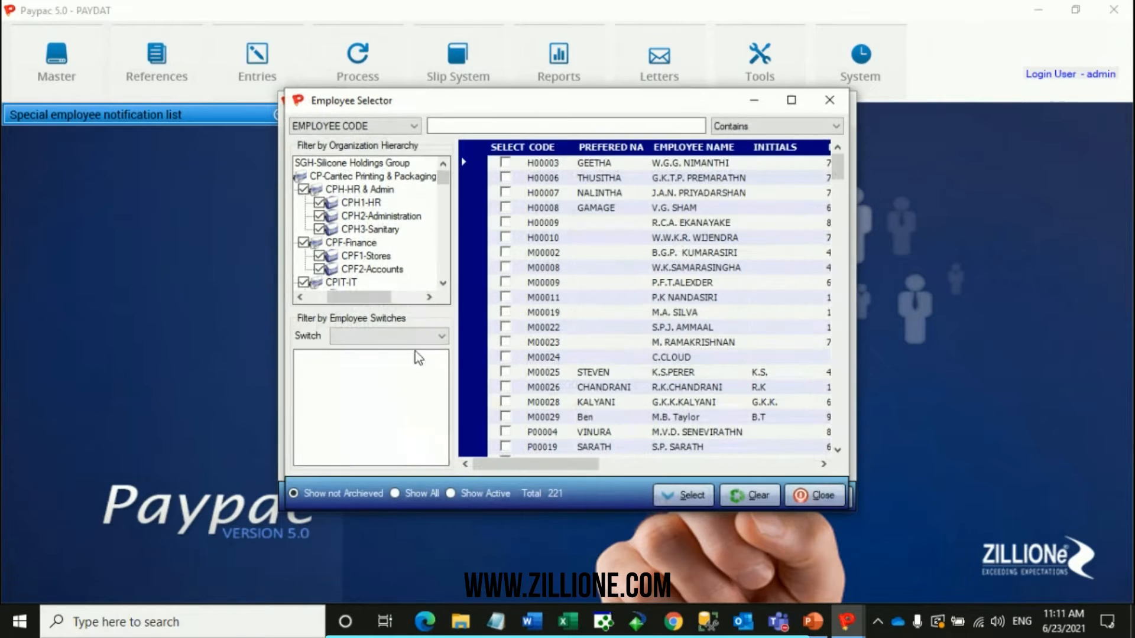
{"action": "left_click_drag", "start_coordinate": [363, 299], "coordinate": [351, 300]}
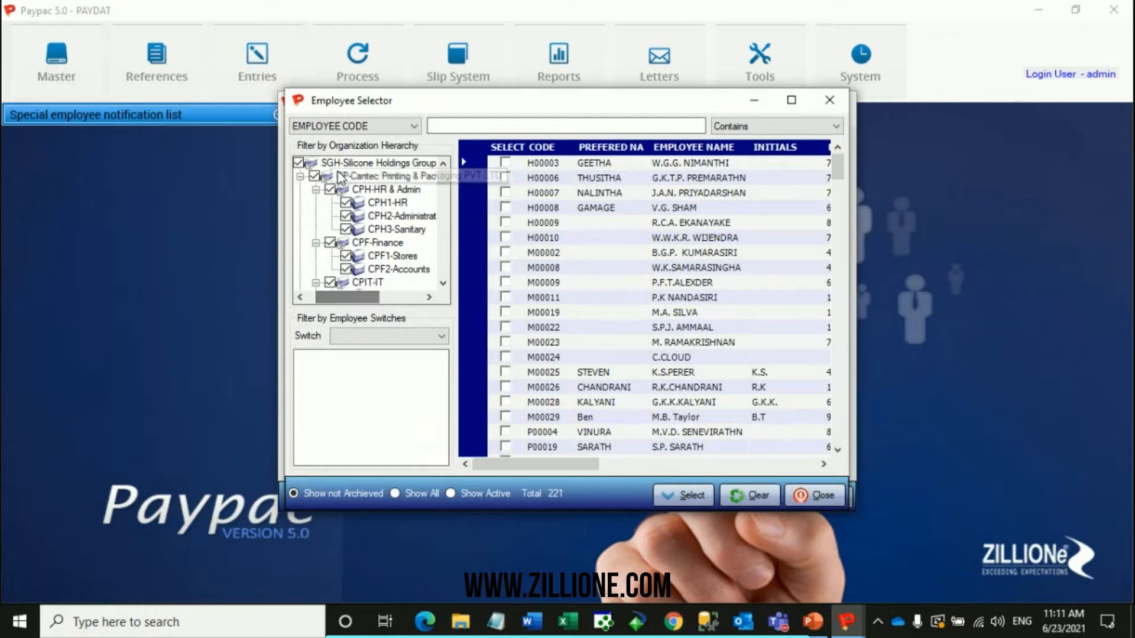
{"action": "right_click", "coordinate": [339, 173]}
{"action": "left_click", "coordinate": [377, 182]}
{"action": "left_click_drag", "start_coordinate": [444, 173], "coordinate": [444, 204]}
{"action": "left_click", "coordinate": [346, 243]}
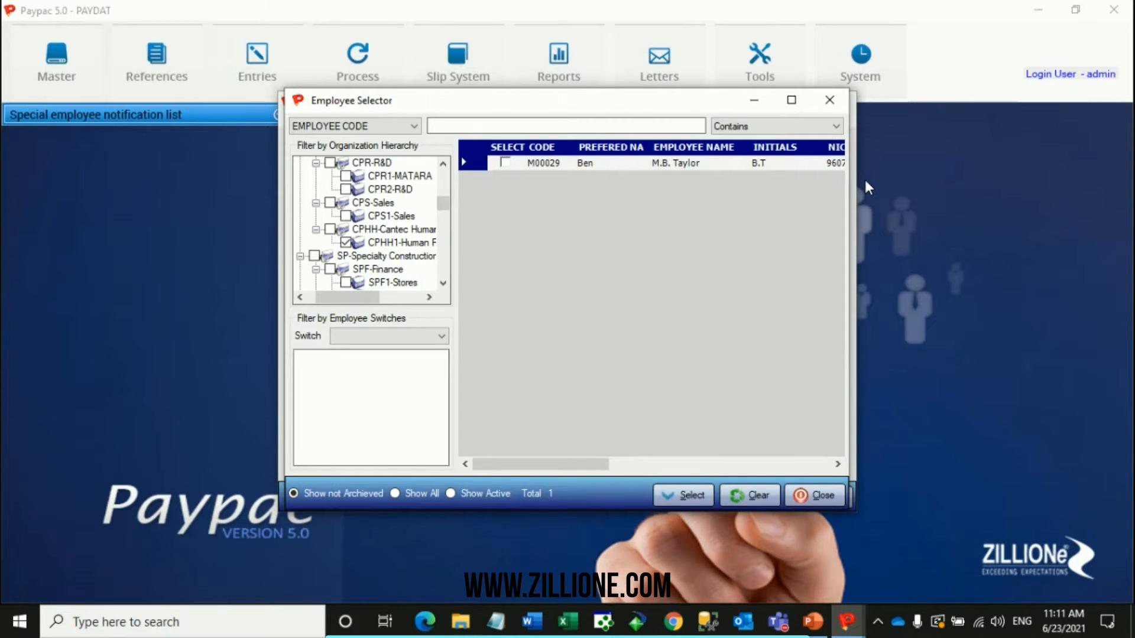
{"action": "left_click", "coordinate": [827, 101]}
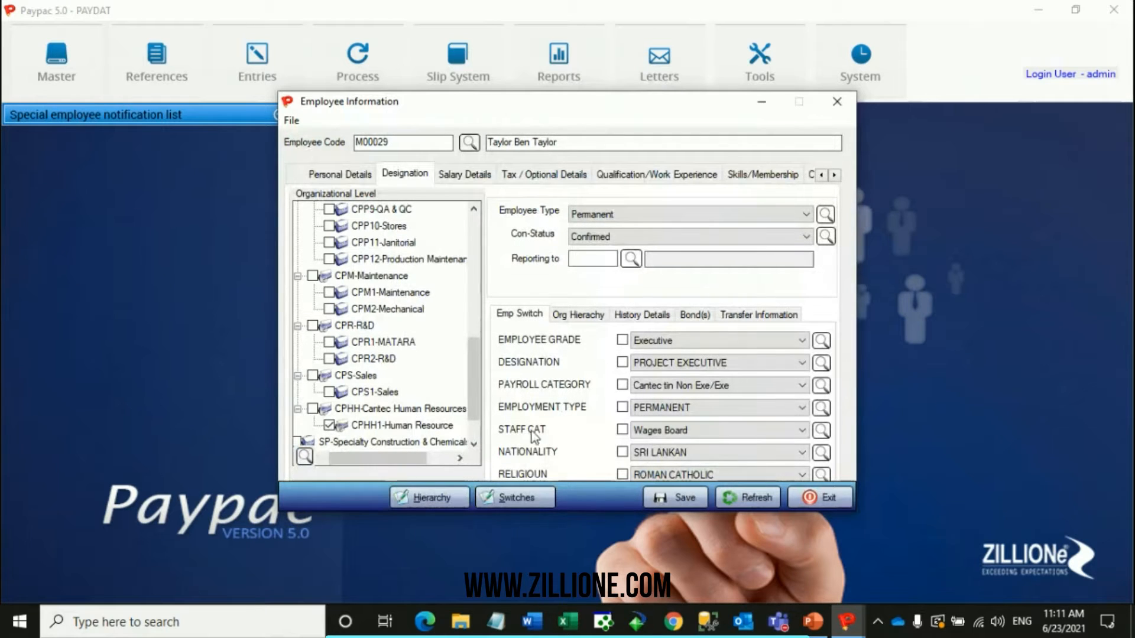
Review the Employee Grade and Designation options, picking Executive as the grade and keeping PROJECT EXECUTIVE as the designation.
{"action": "left_click", "coordinate": [678, 340]}
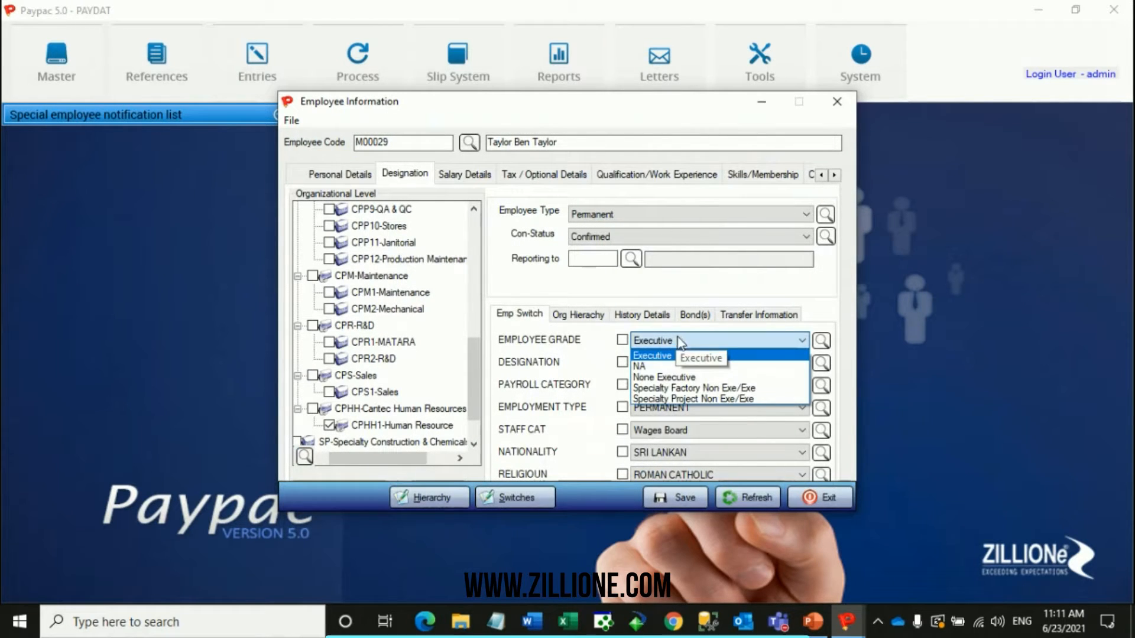
{"action": "left_click", "coordinate": [679, 356]}
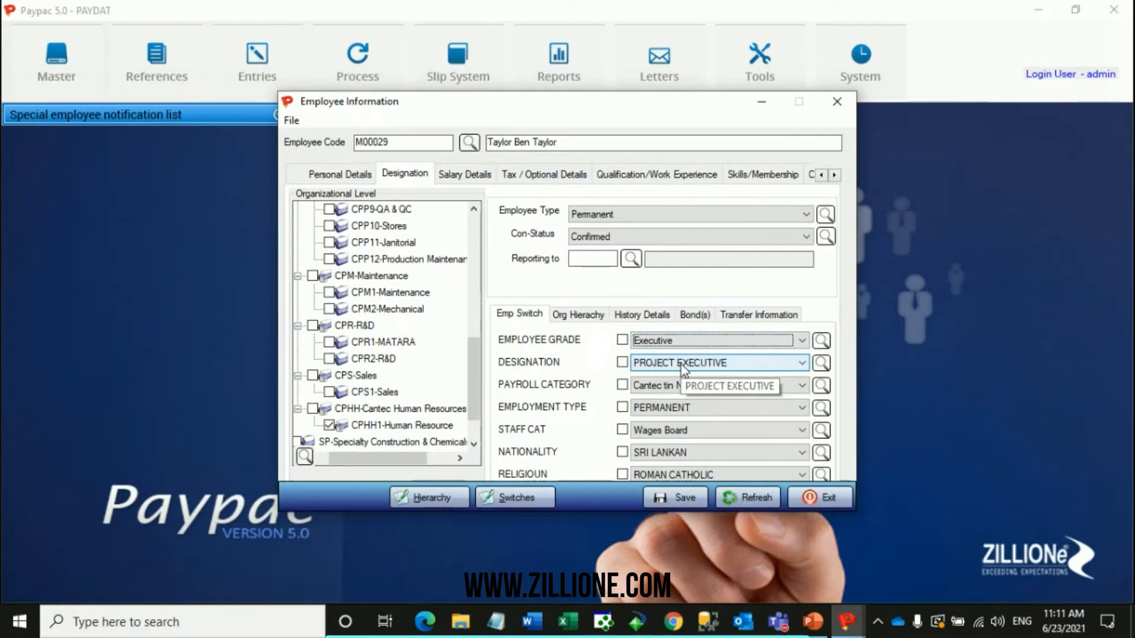
{"action": "left_click", "coordinate": [683, 367]}
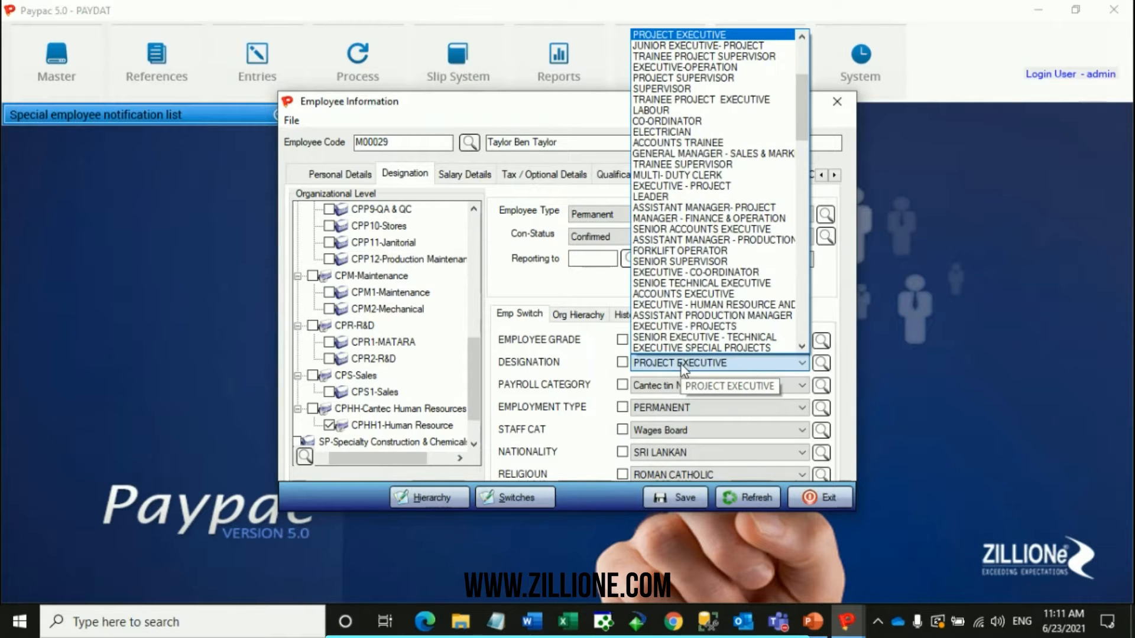
{"action": "left_click", "coordinate": [679, 386]}
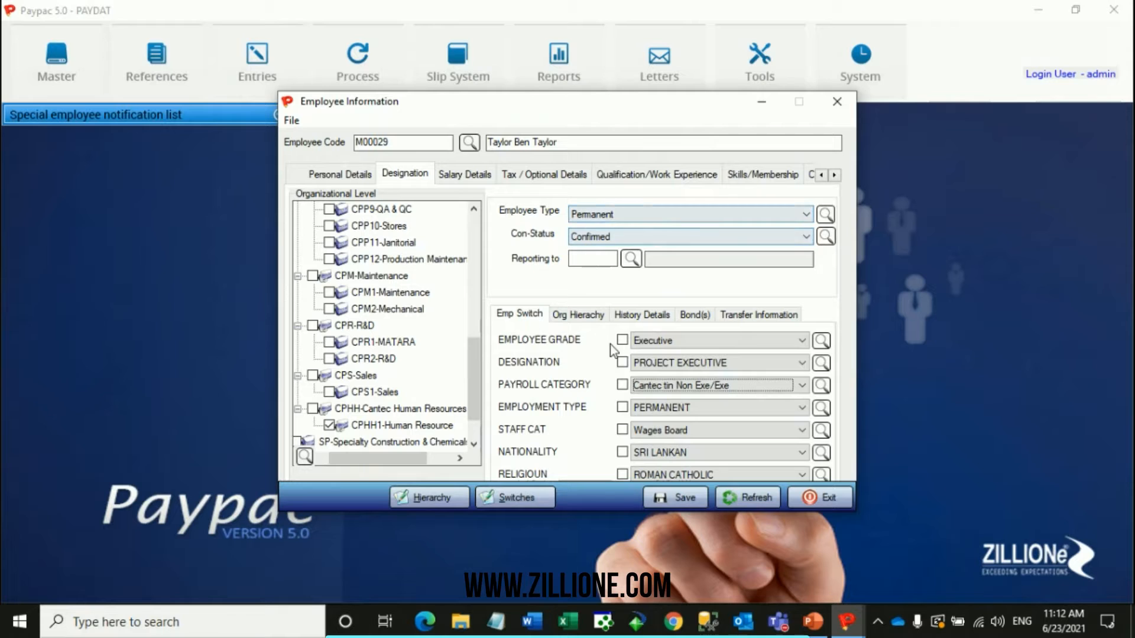
Show the employee's salary details and examine the basic salary and previous basic salary.
{"action": "left_click", "coordinate": [478, 177]}
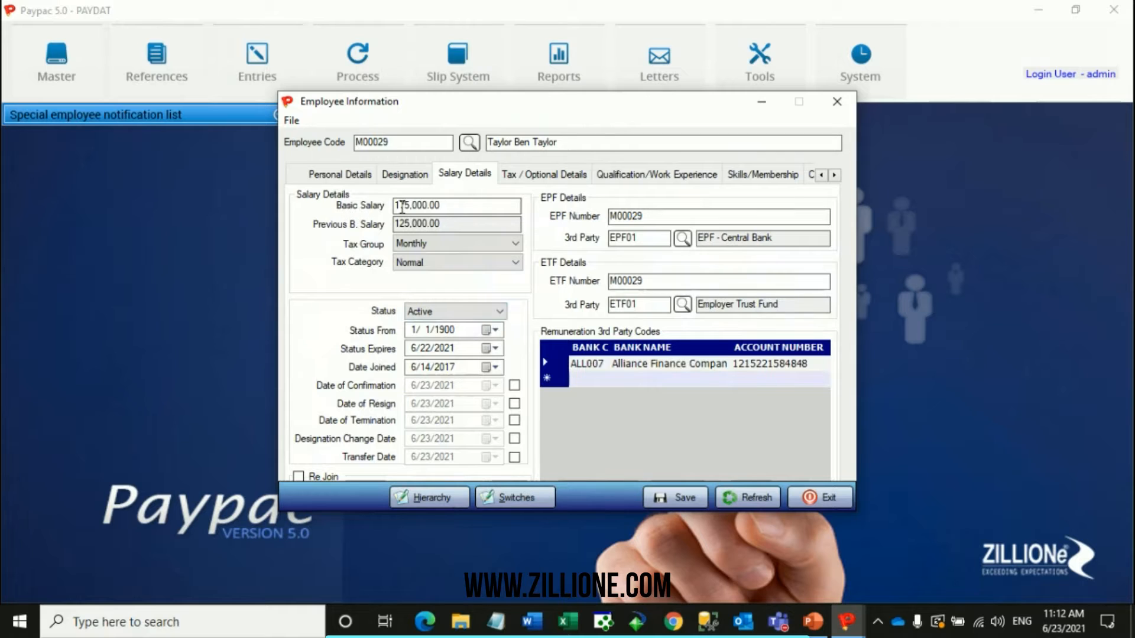
{"action": "left_click_drag", "start_coordinate": [455, 201], "coordinate": [390, 205]}
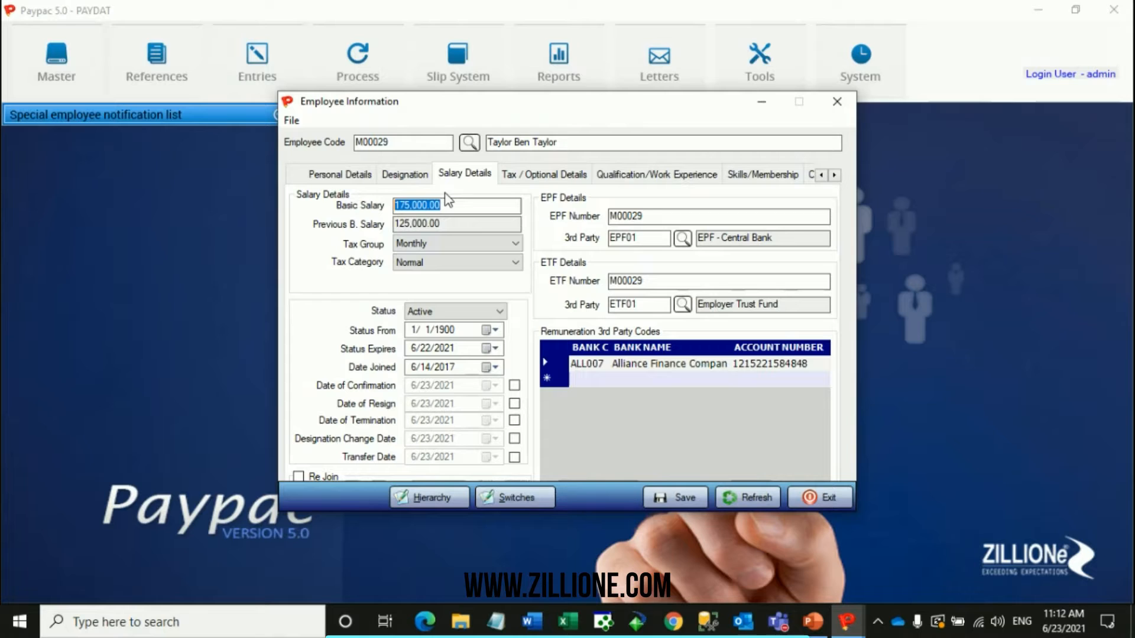
{"action": "left_click_drag", "start_coordinate": [449, 230], "coordinate": [379, 226]}
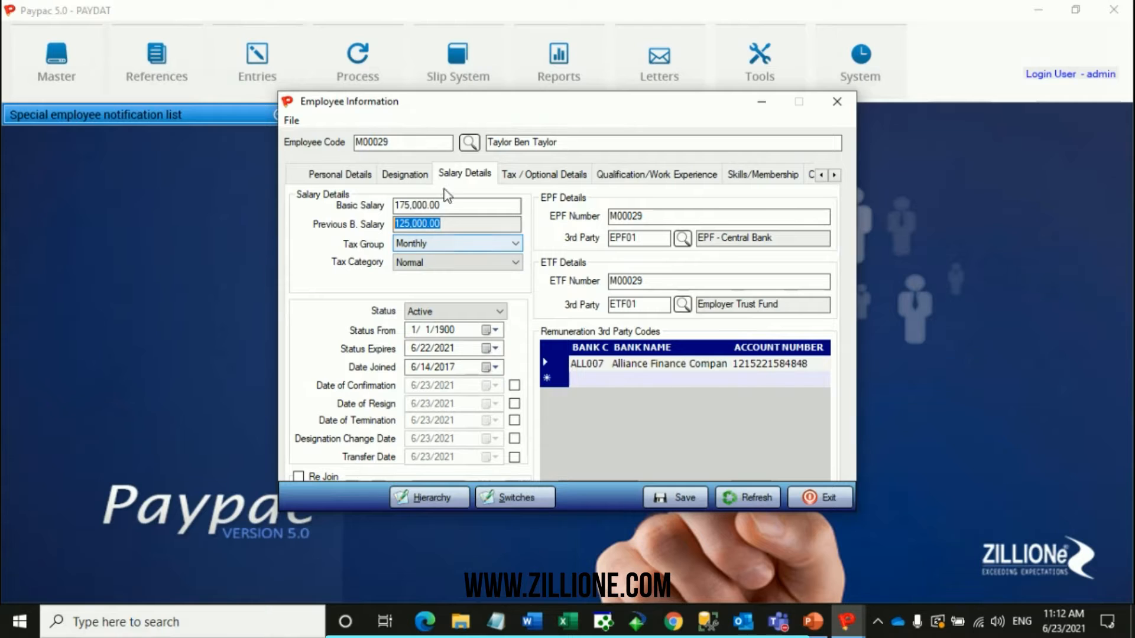
{"action": "left_click_drag", "start_coordinate": [461, 208], "coordinate": [367, 213]}
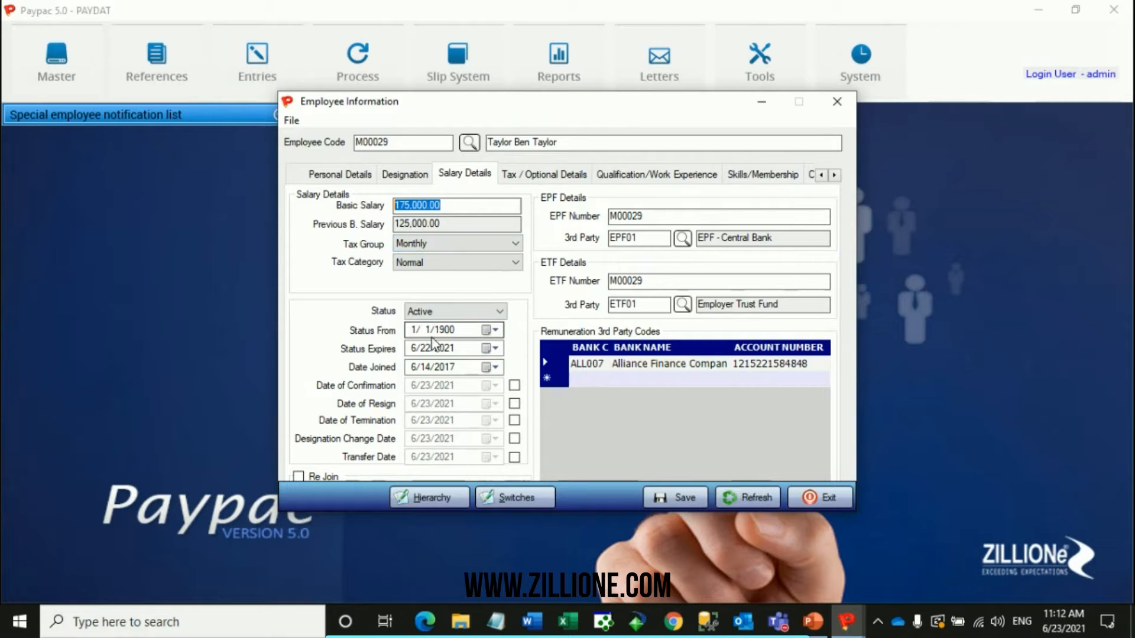
Review the Tax Group and Tax Category options, picking Monthly as the group and Normal as the category.
{"action": "left_click", "coordinate": [444, 245]}
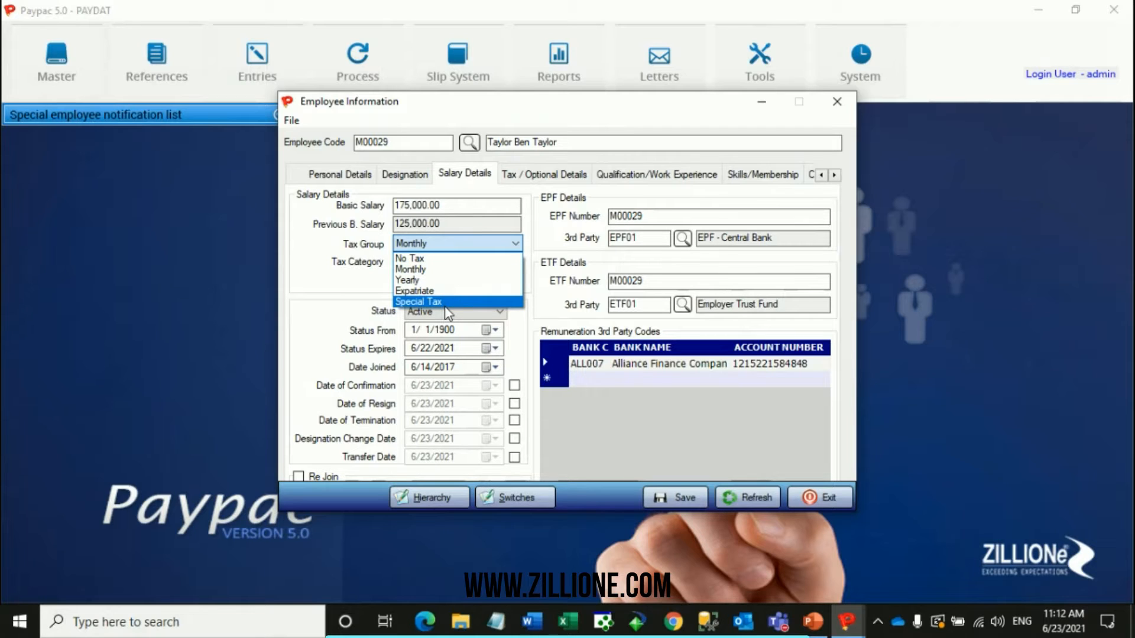
{"action": "left_click", "coordinate": [442, 272]}
{"action": "left_click", "coordinate": [442, 247]}
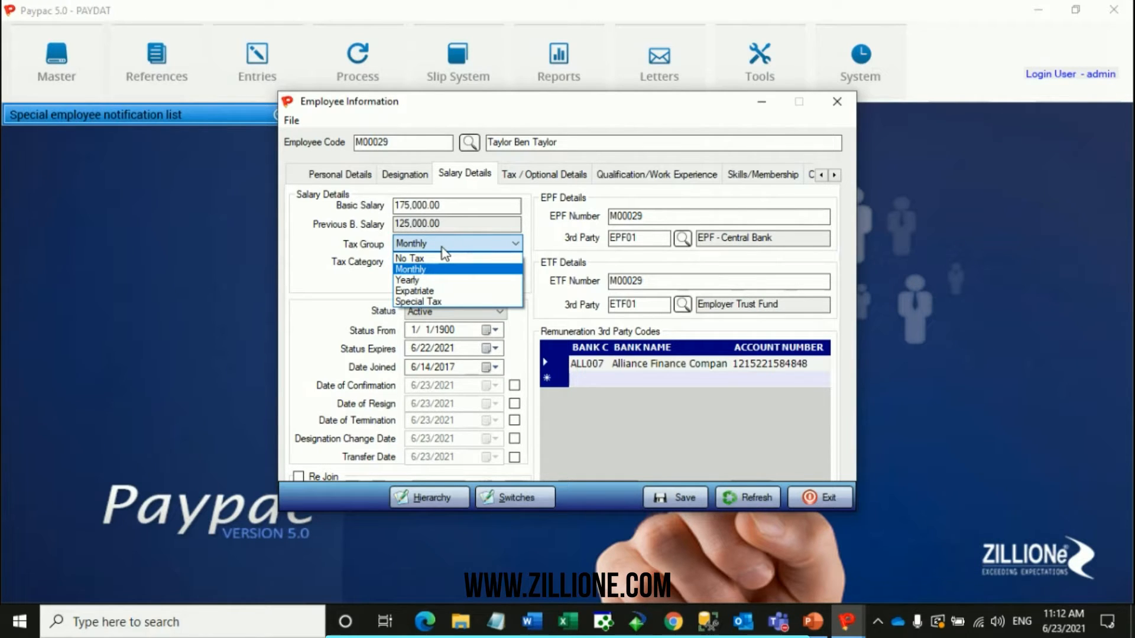
{"action": "left_click", "coordinate": [441, 247]}
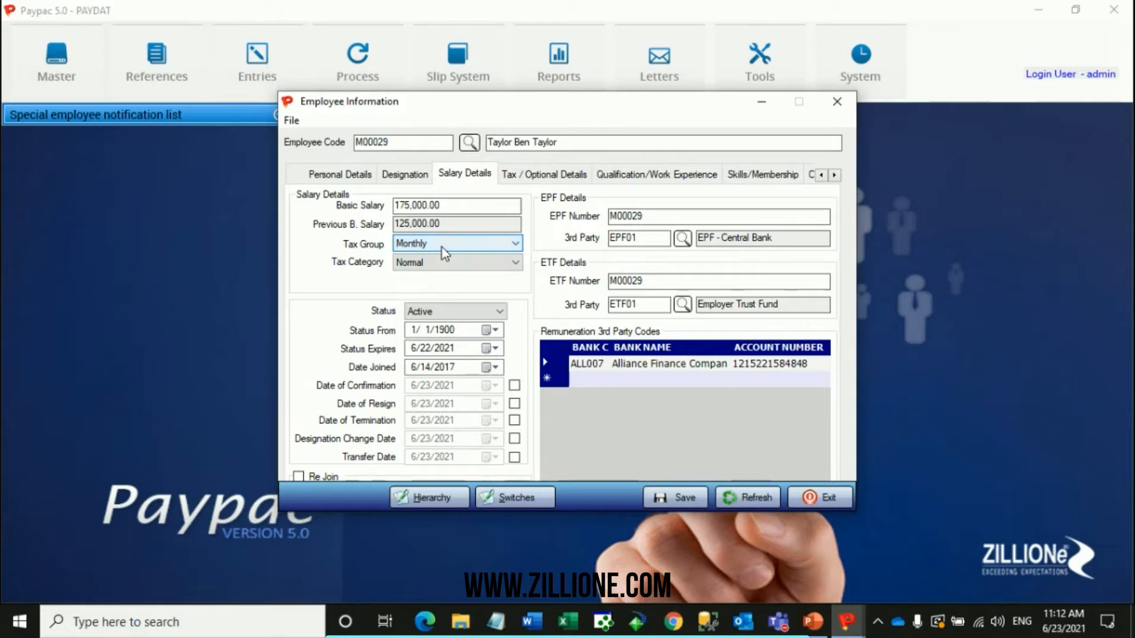
{"action": "left_click", "coordinate": [441, 261]}
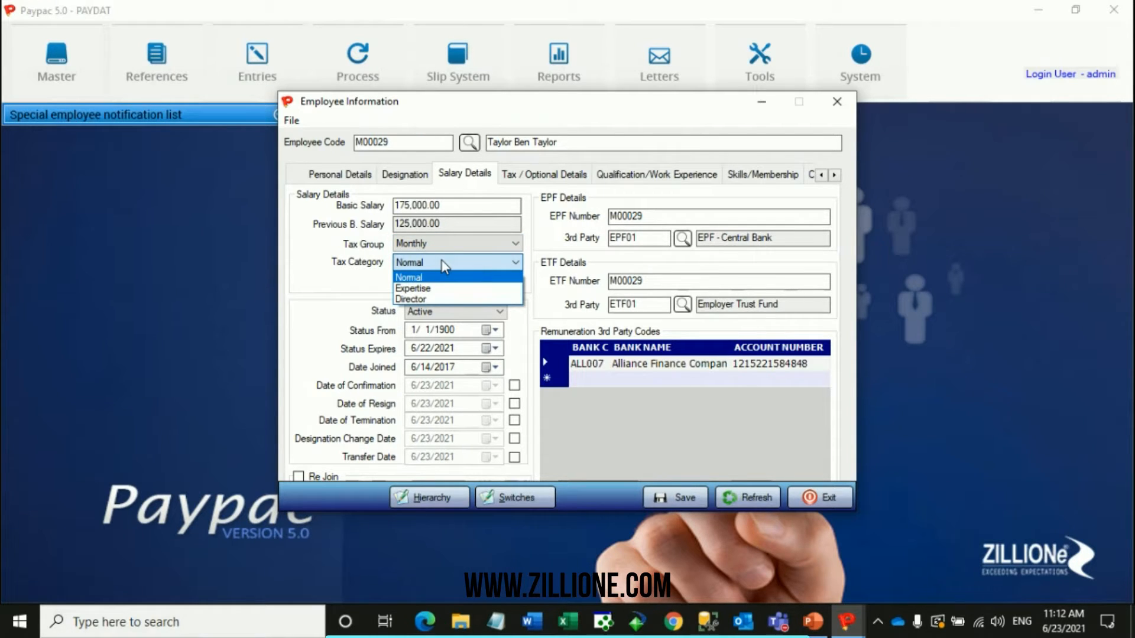
{"action": "left_click", "coordinate": [445, 277]}
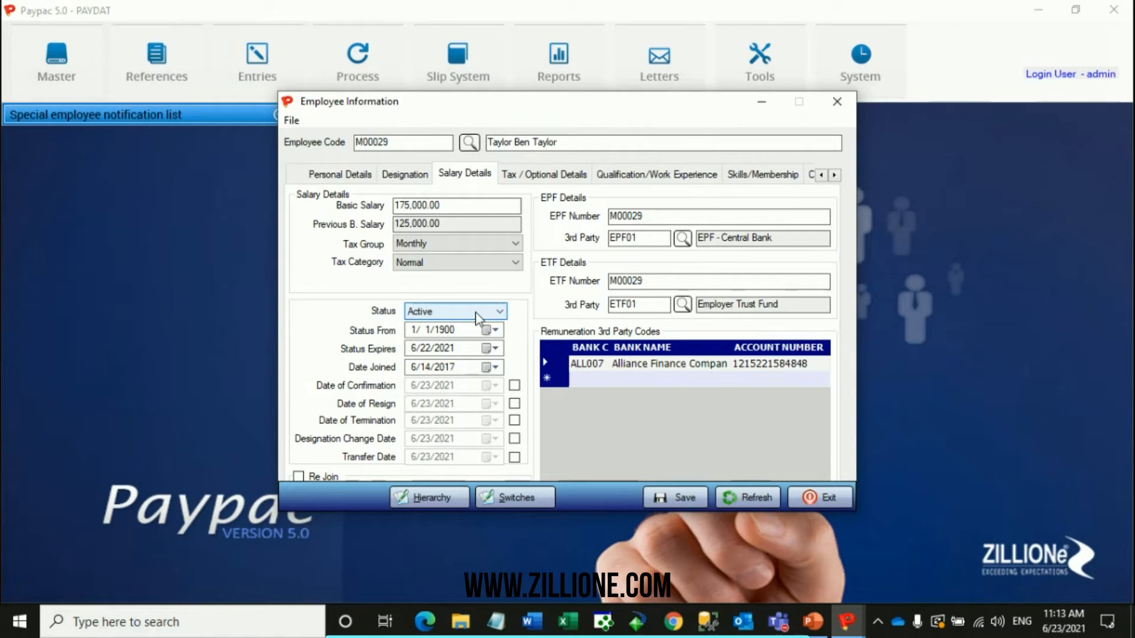
Review the employee Status options and keep Active as the selected status.
{"action": "left_click", "coordinate": [475, 313]}
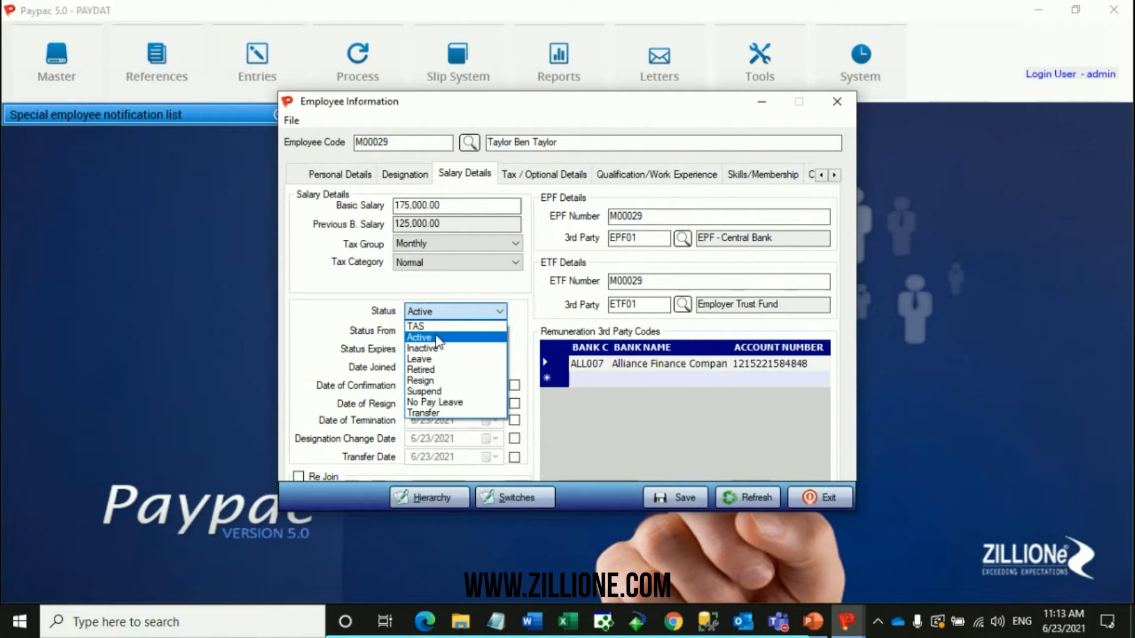
{"action": "left_click", "coordinate": [436, 338]}
{"action": "left_click", "coordinate": [442, 315]}
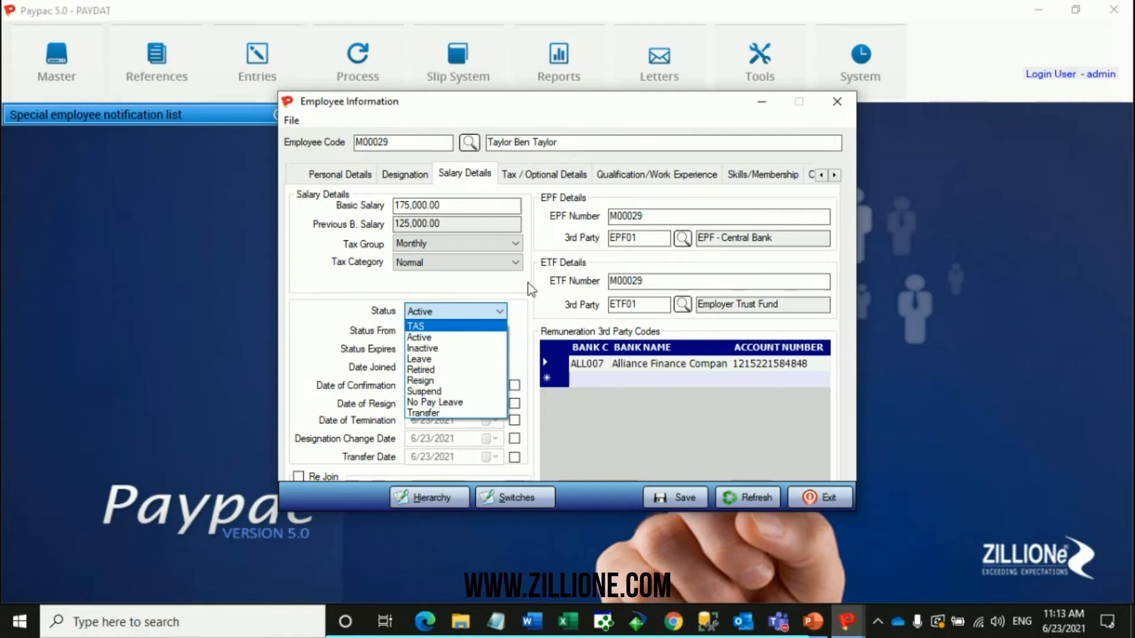
{"action": "left_click", "coordinate": [523, 317]}
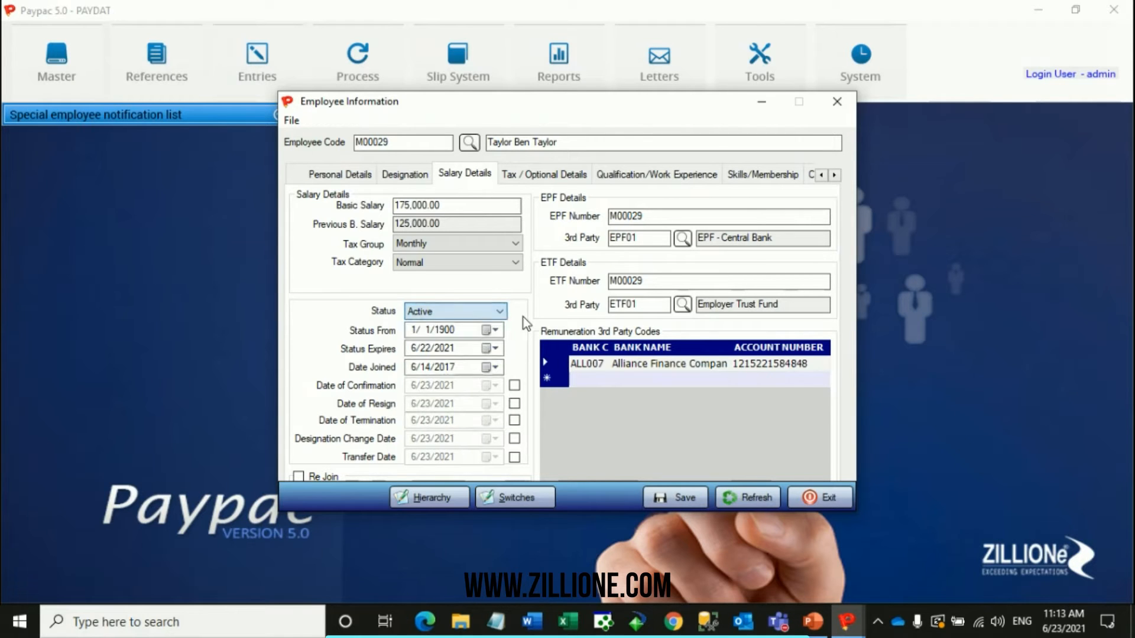
Set the employee's Date Joined to 4/1/2017.
{"action": "left_click", "coordinate": [491, 367]}
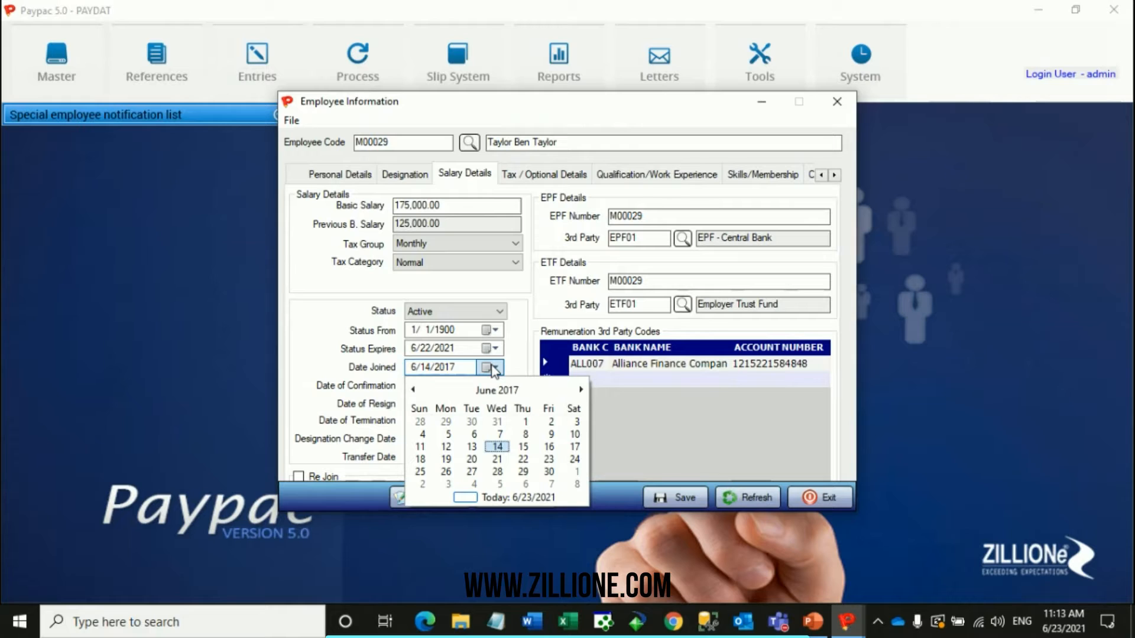
{"action": "scroll", "coordinate": [495, 370], "scroll_direction": "up", "scroll_amount": 2}
{"action": "left_click", "coordinate": [492, 370]}
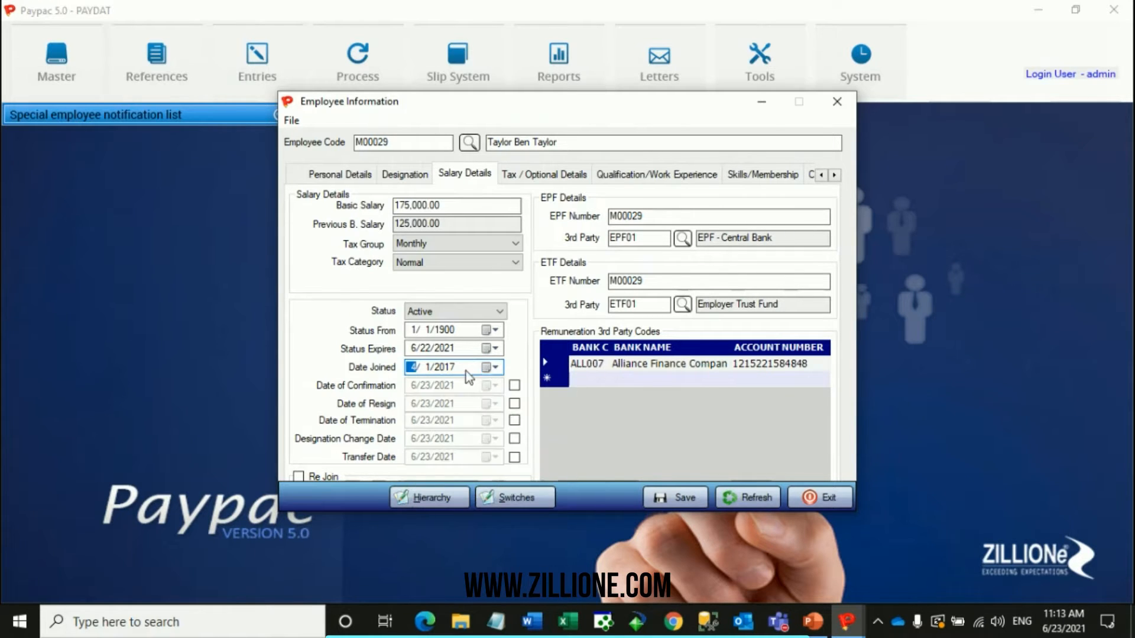
Enable and then clear the Date of Confirmation, Date of Resign and Date of Termination one after another.
{"action": "left_click", "coordinate": [514, 386]}
{"action": "left_click", "coordinate": [514, 386]}
{"action": "left_click", "coordinate": [514, 403]}
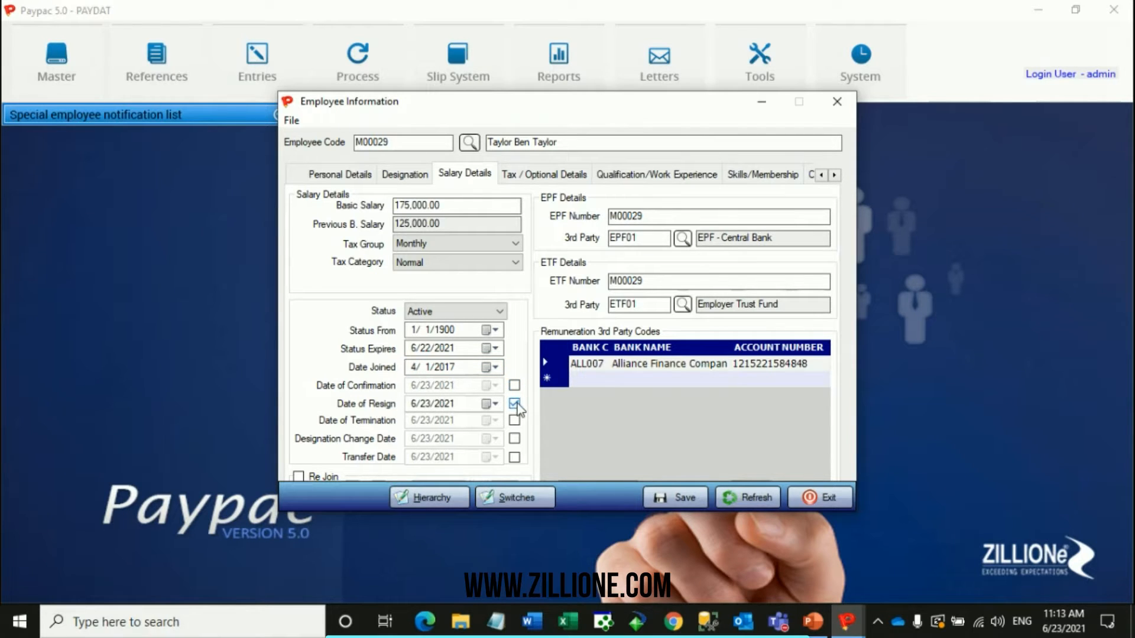
{"action": "left_click", "coordinate": [515, 404]}
{"action": "left_click", "coordinate": [514, 421]}
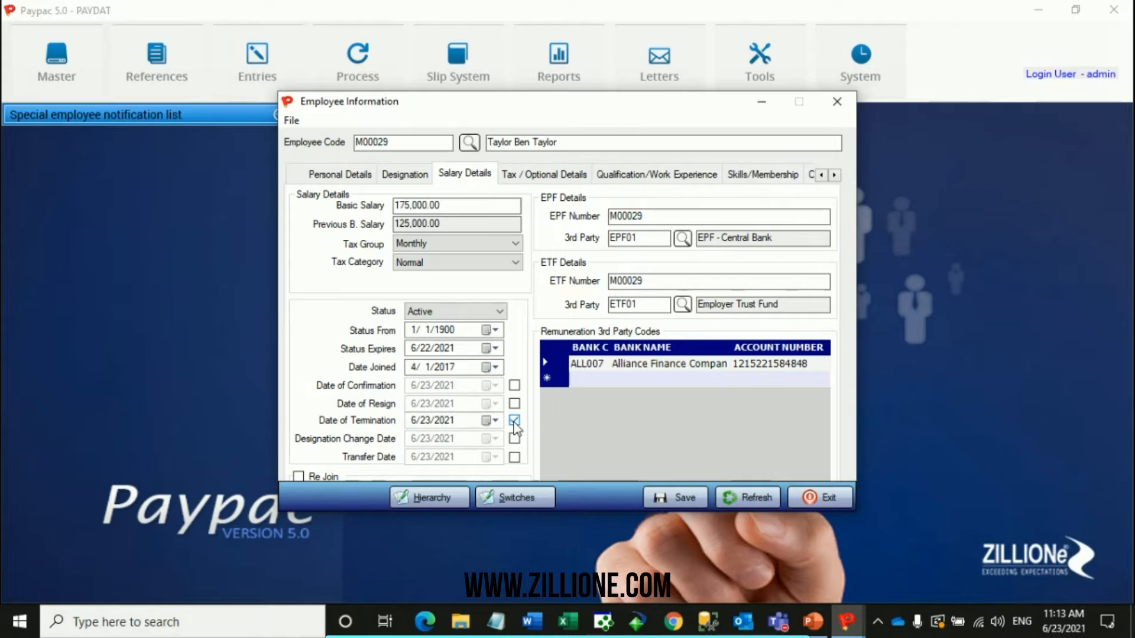
{"action": "left_click", "coordinate": [514, 421]}
Review the EPF and ETF numbers and look up the third-party codes starting with "e" without changing the selection.
{"action": "left_click_drag", "start_coordinate": [656, 217], "coordinate": [598, 224]}
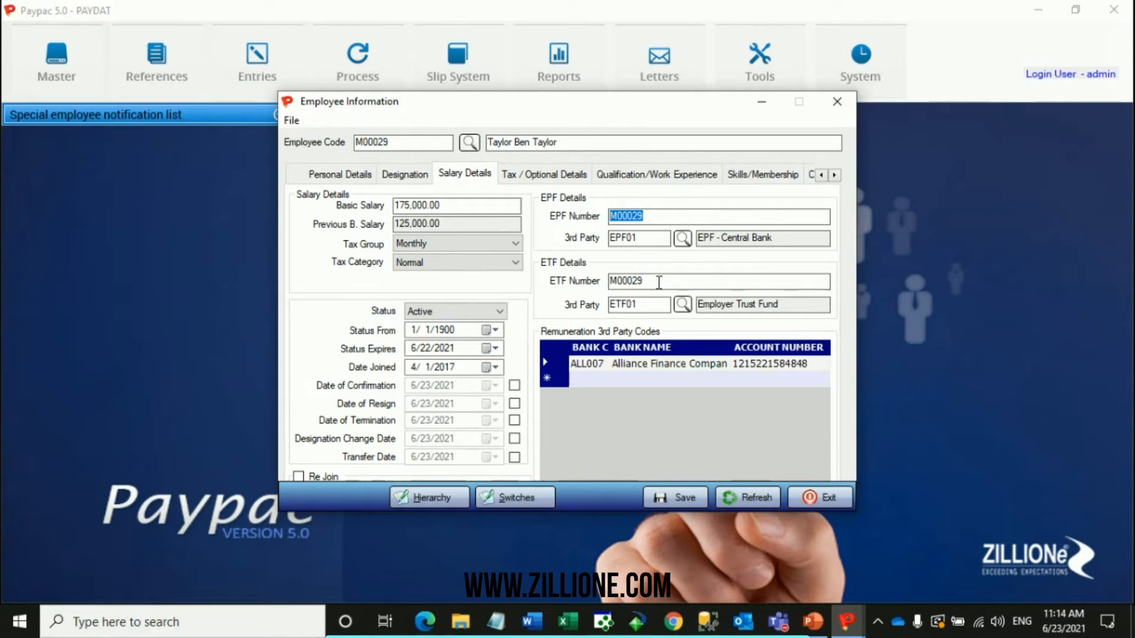
{"action": "left_click_drag", "start_coordinate": [657, 283], "coordinate": [608, 283]}
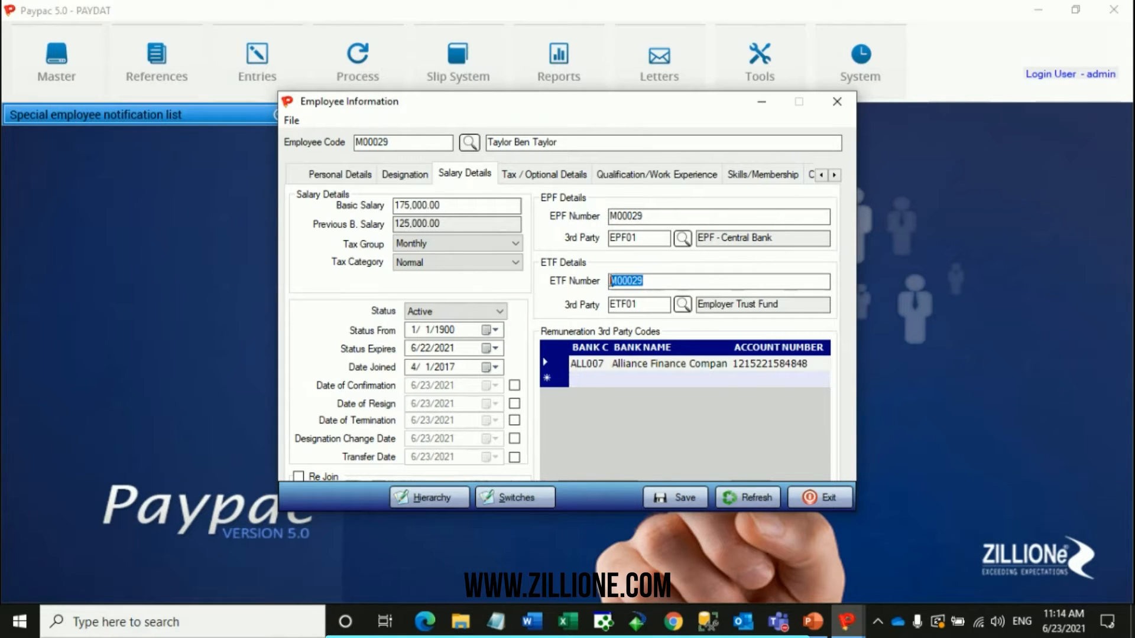
{"action": "left_click", "coordinate": [683, 238]}
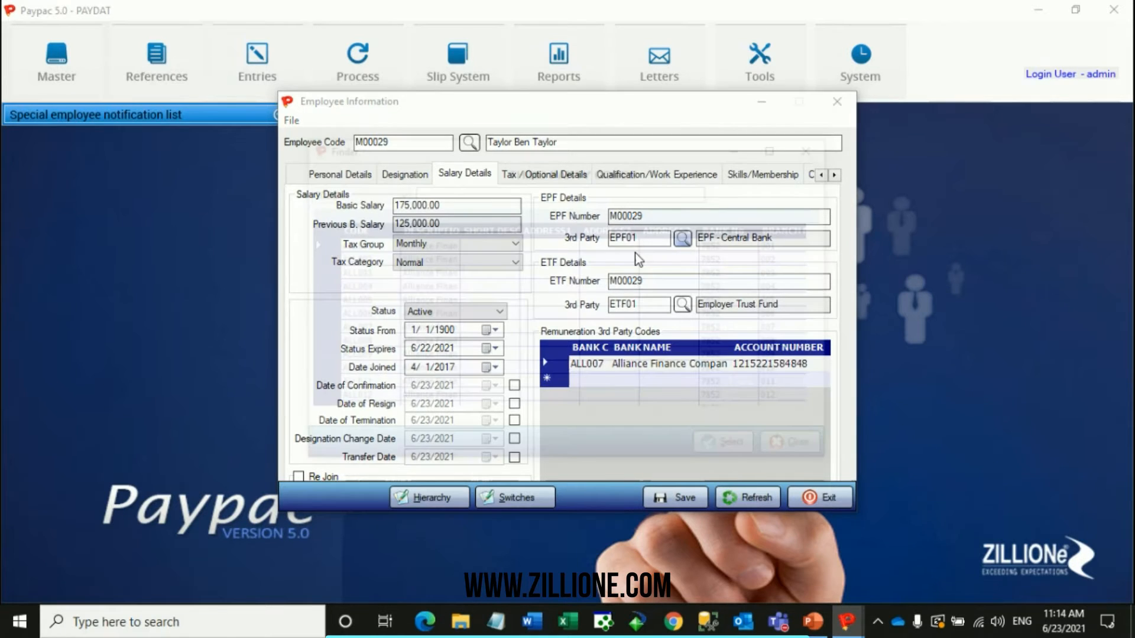
{"action": "type", "text": "e"}
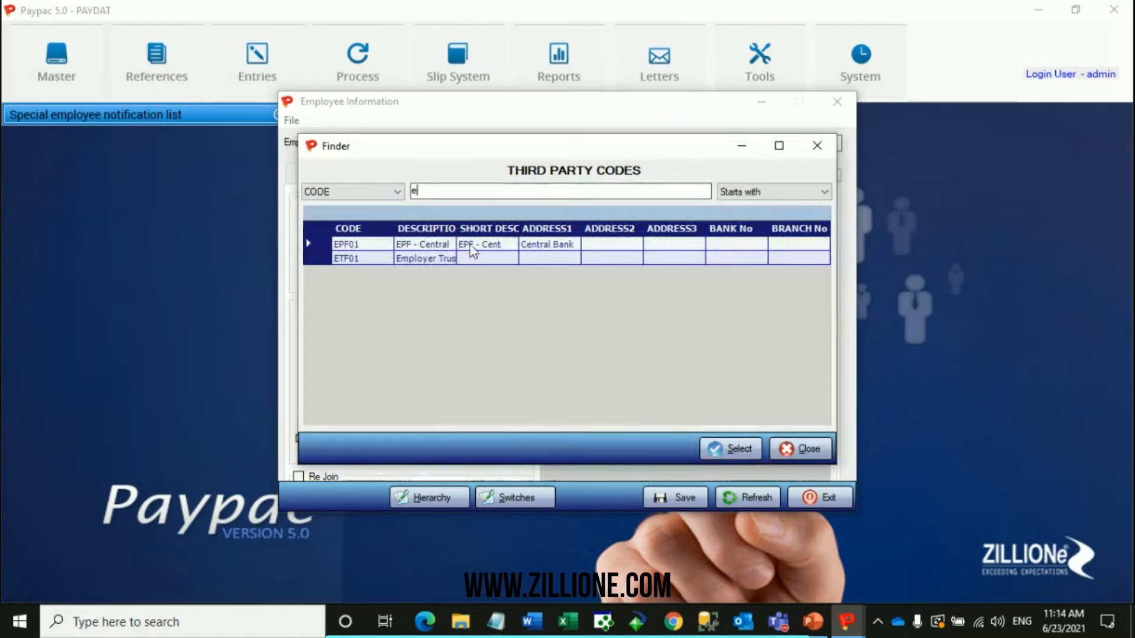
{"action": "left_click", "coordinate": [818, 148]}
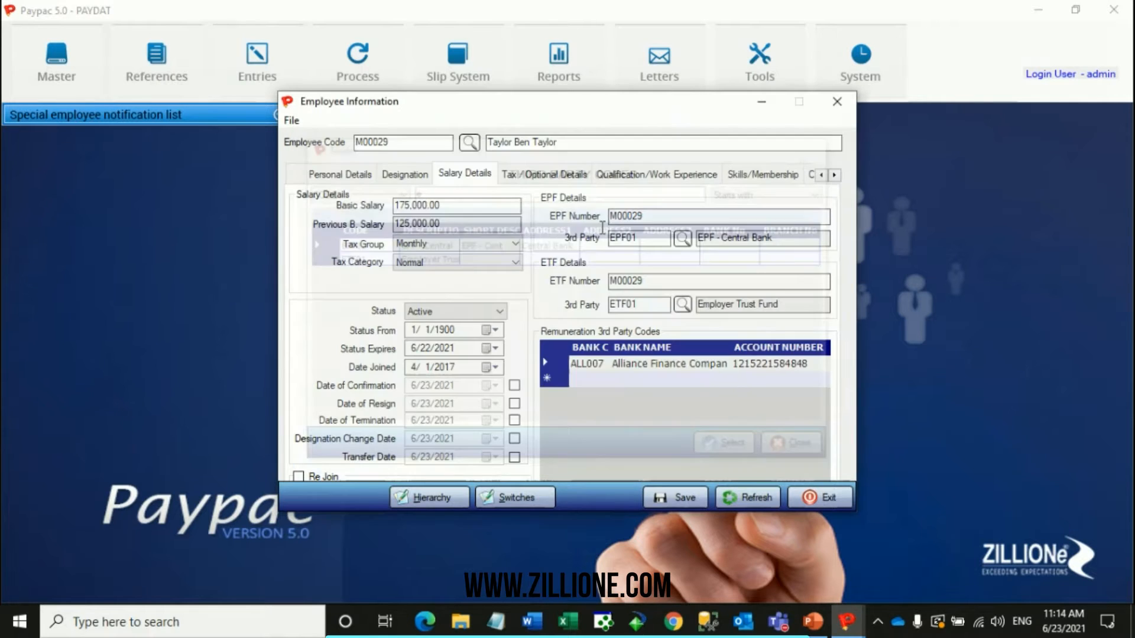
{"action": "key", "text": "Tab"}
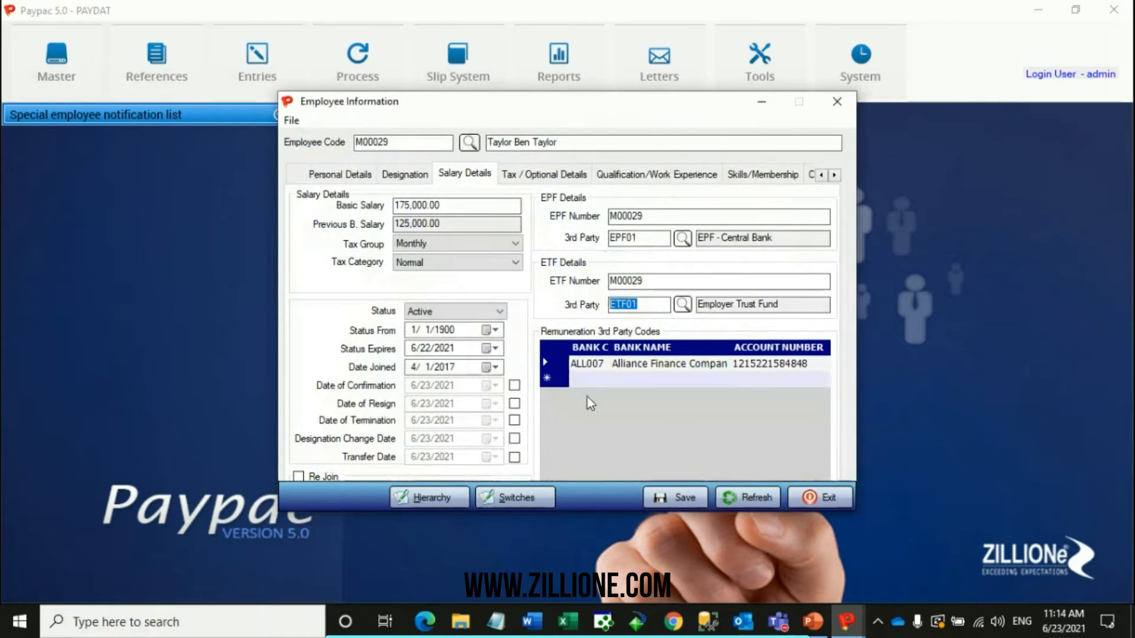
Look through the bank third-party codes with full descriptions for the remuneration entry, and check its account number and maximum amount.
{"action": "left_click", "coordinate": [584, 364]}
{"action": "left_click", "coordinate": [603, 365]}
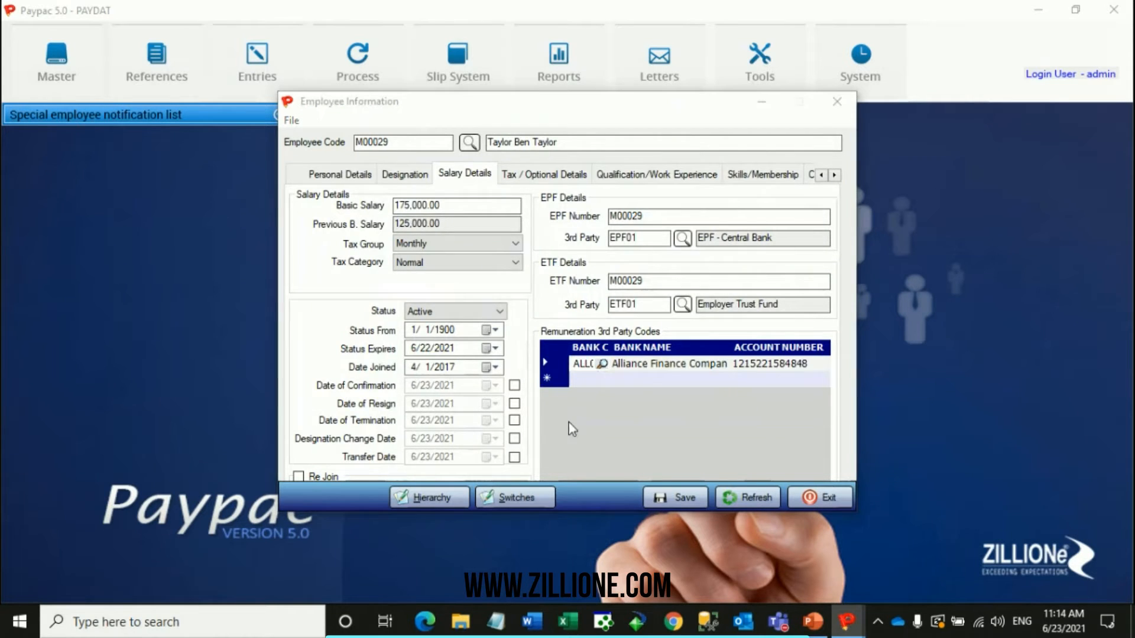
{"action": "left_click_drag", "start_coordinate": [619, 243], "coordinate": [619, 243]}
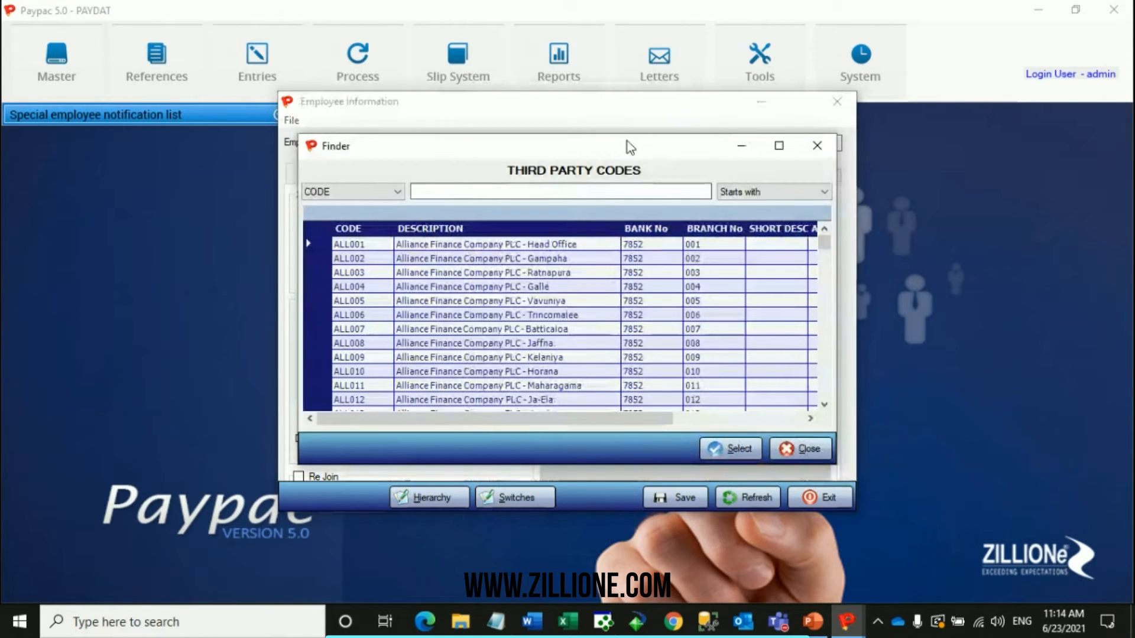
{"action": "left_click", "coordinate": [819, 142]}
{"action": "left_click", "coordinate": [614, 371]}
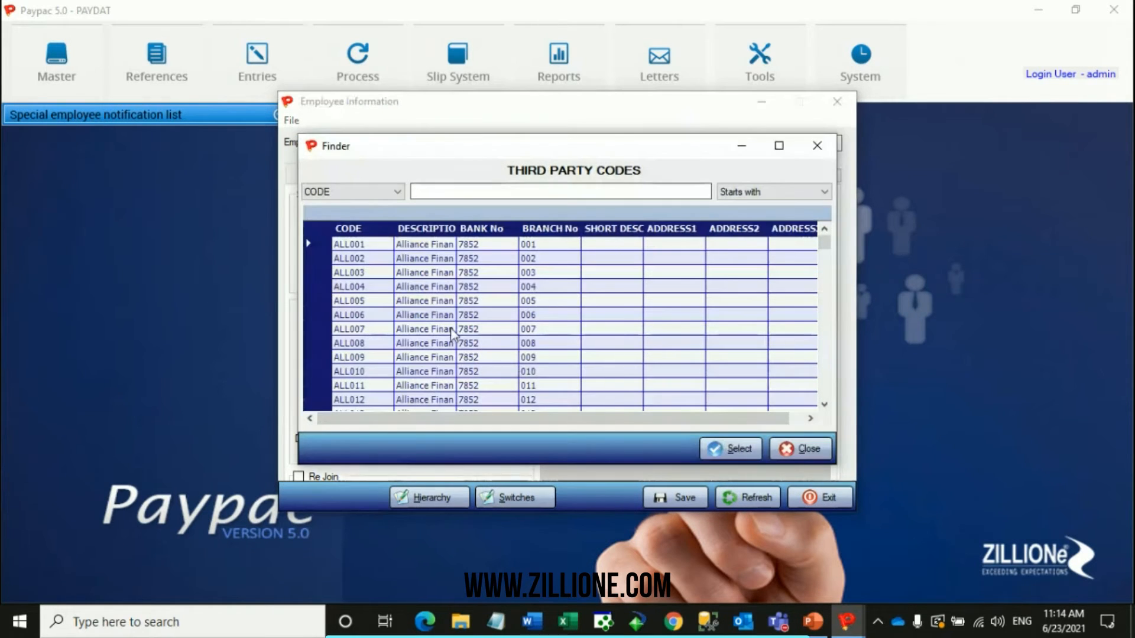
{"action": "left_click_drag", "start_coordinate": [456, 231], "coordinate": [661, 233]}
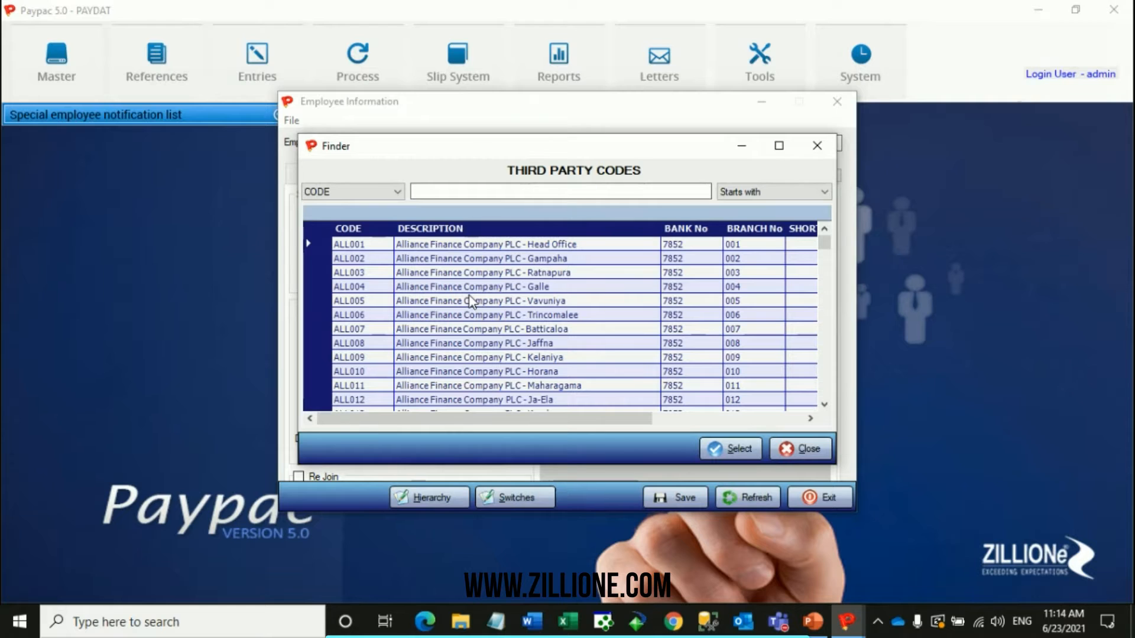
{"action": "left_click", "coordinate": [819, 149]}
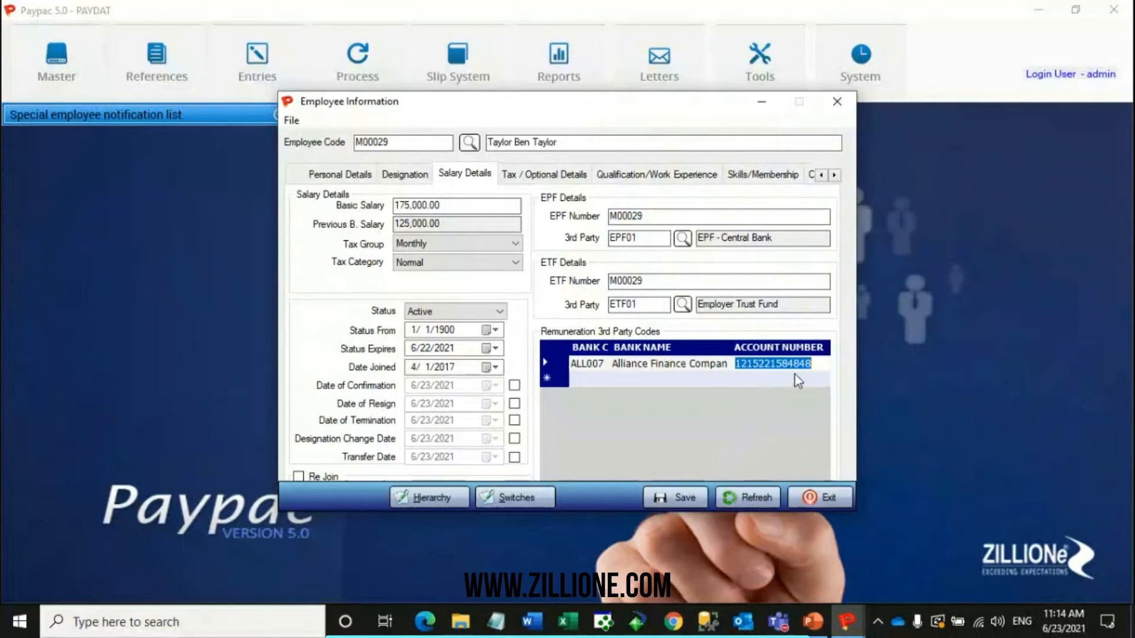
{"action": "key", "text": "Tab"}
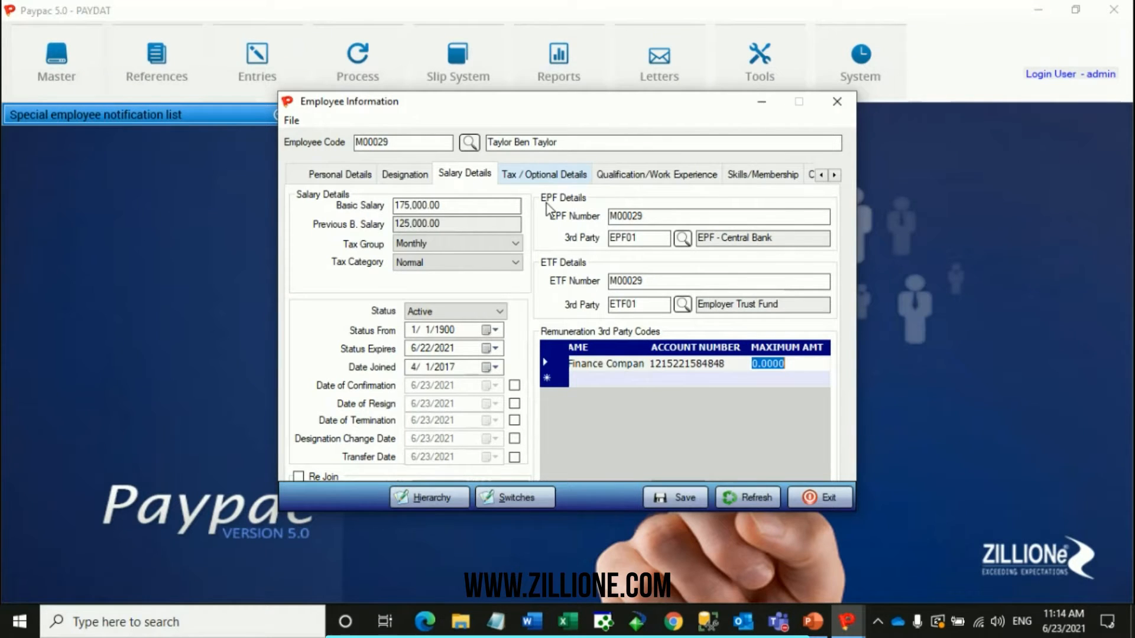
Save the employee's modified record and reload the same employee from the Employee Selector.
{"action": "left_click", "coordinate": [689, 500]}
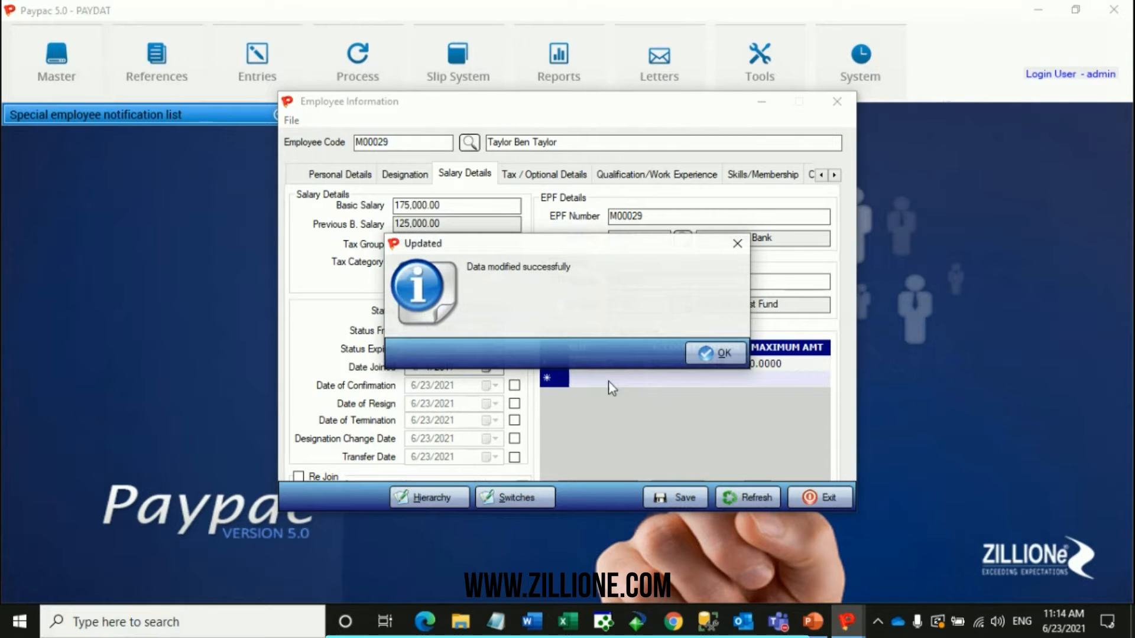
{"action": "left_click", "coordinate": [723, 354]}
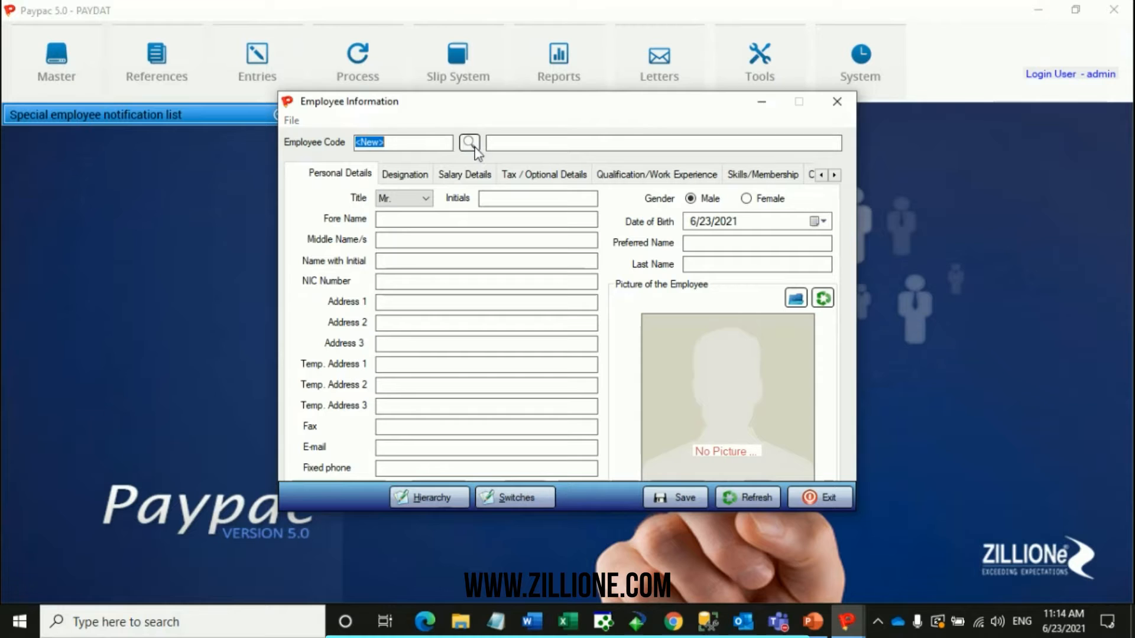
{"action": "left_click", "coordinate": [470, 143]}
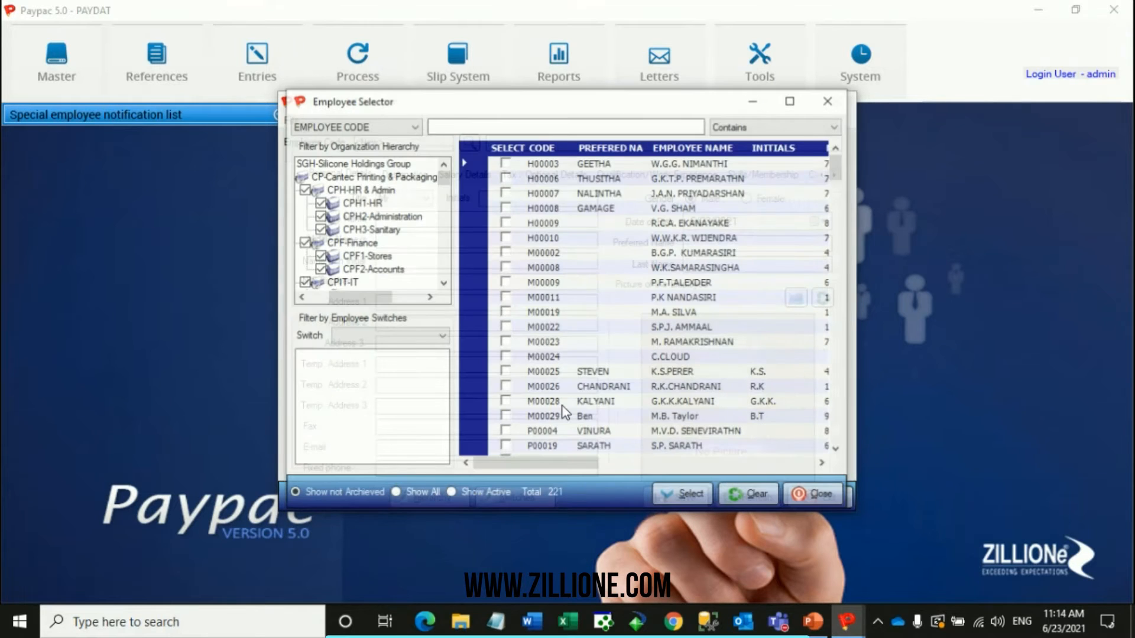
{"action": "left_click", "coordinate": [505, 417]}
{"action": "left_click", "coordinate": [684, 496]}
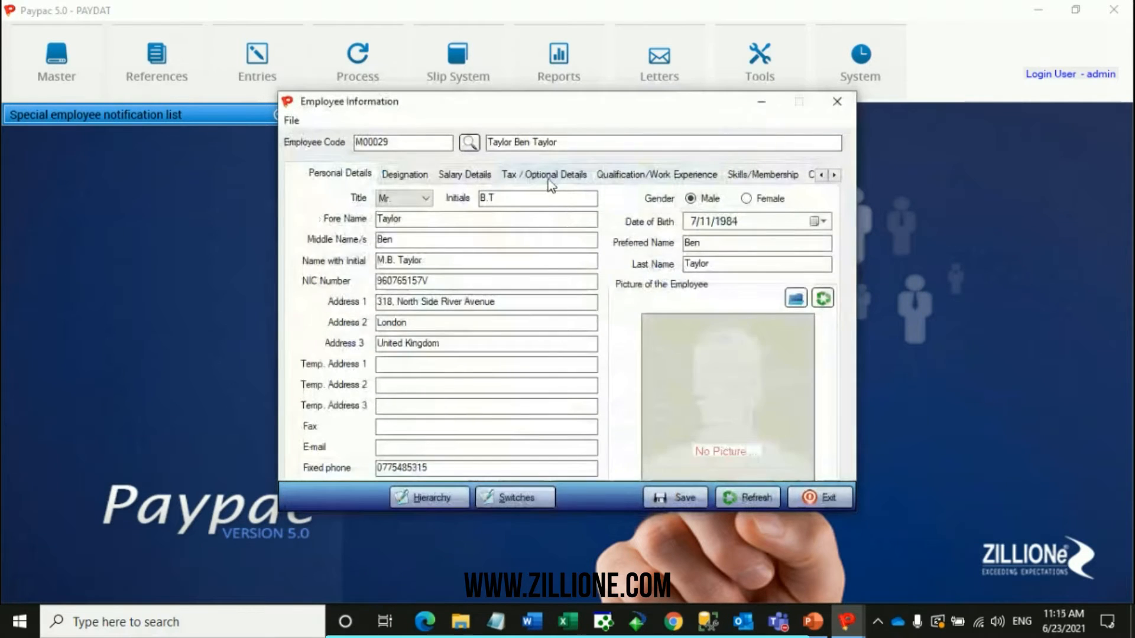
Examine the employee's tax totals, EPF member status and optional fields alongside the salary details.
{"action": "left_click", "coordinate": [544, 173]}
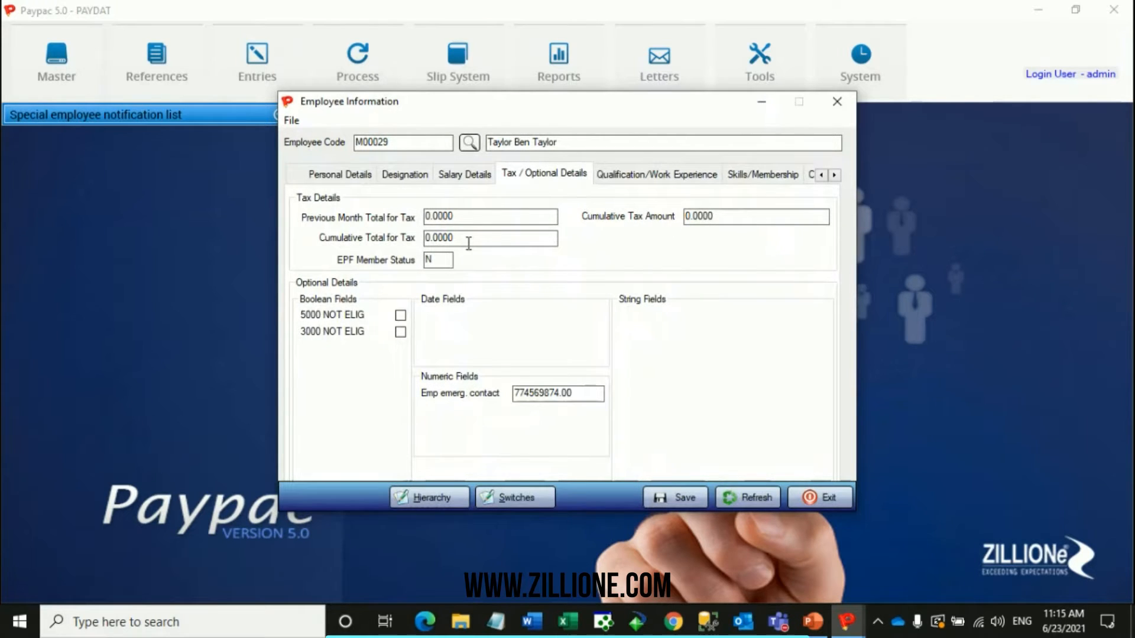
{"action": "left_click", "coordinate": [463, 175]}
{"action": "left_click", "coordinate": [520, 173]}
{"action": "left_click", "coordinate": [462, 176]}
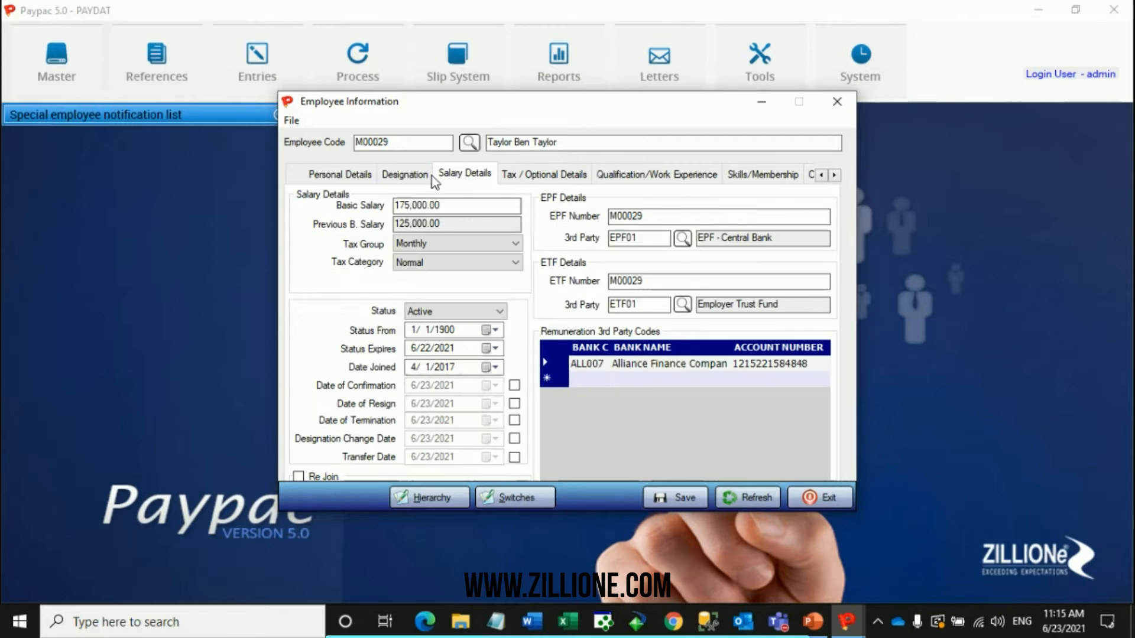
Recap the employee's personal details, designation and salary details.
{"action": "left_click", "coordinate": [340, 175]}
{"action": "left_click", "coordinate": [409, 177]}
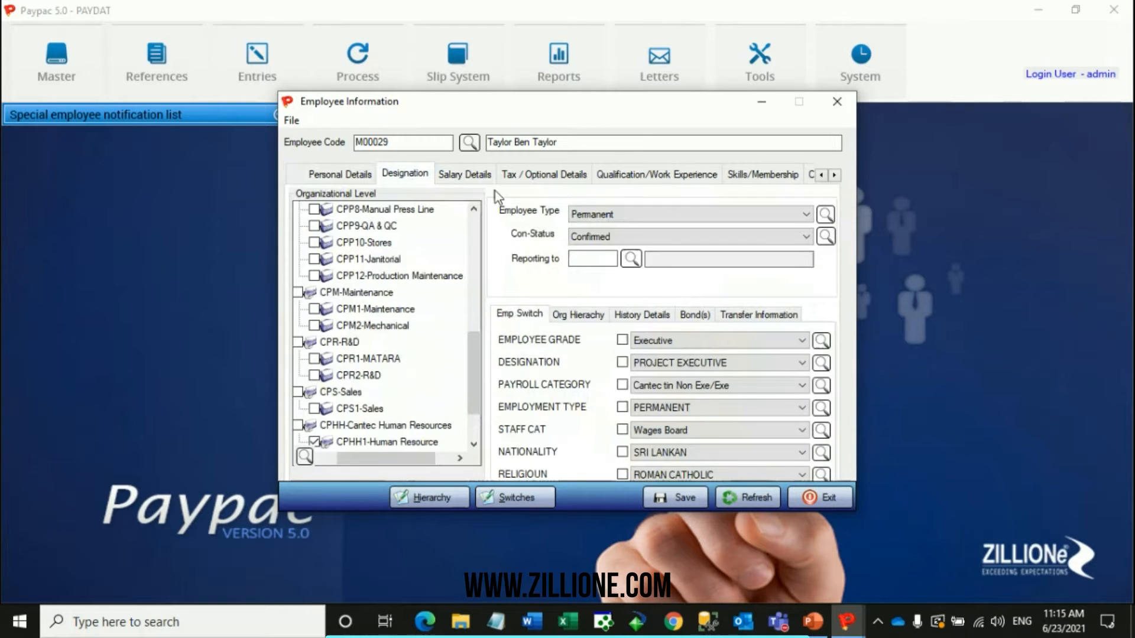
{"action": "left_click", "coordinate": [483, 174]}
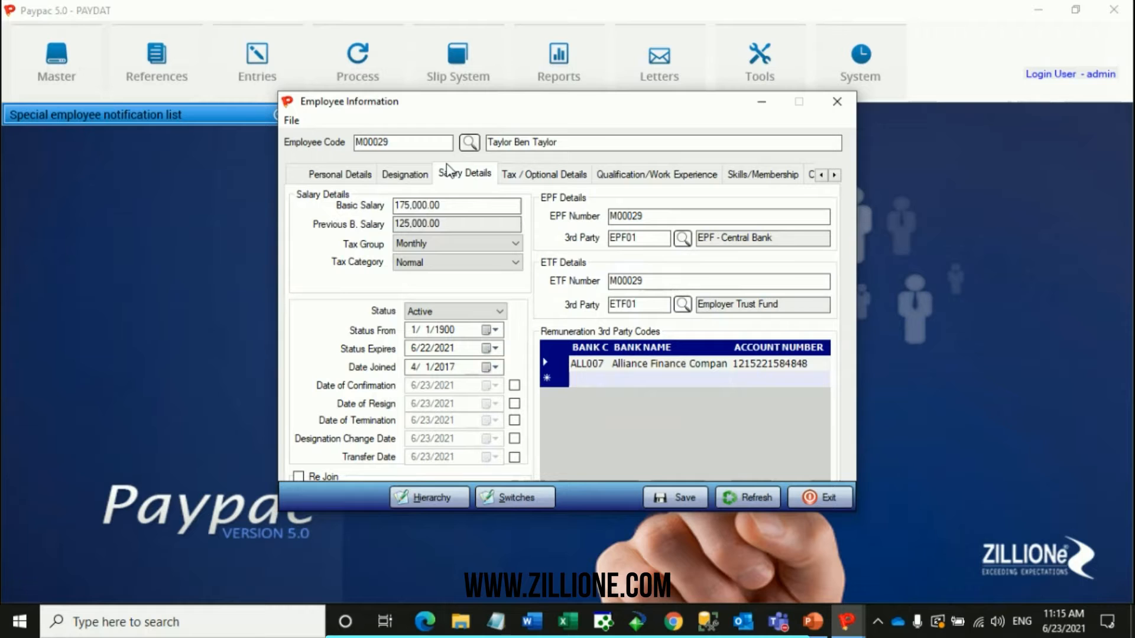
{"action": "left_click", "coordinate": [413, 175]}
{"action": "left_click", "coordinate": [367, 178]}
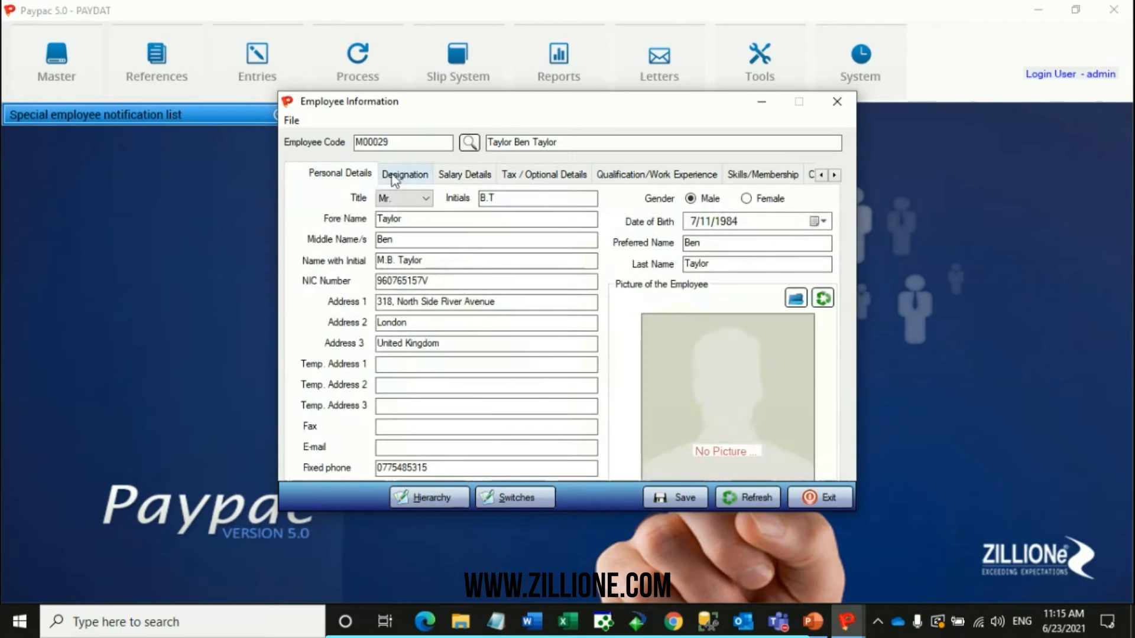
{"action": "left_click", "coordinate": [393, 177]}
{"action": "left_click", "coordinate": [452, 176]}
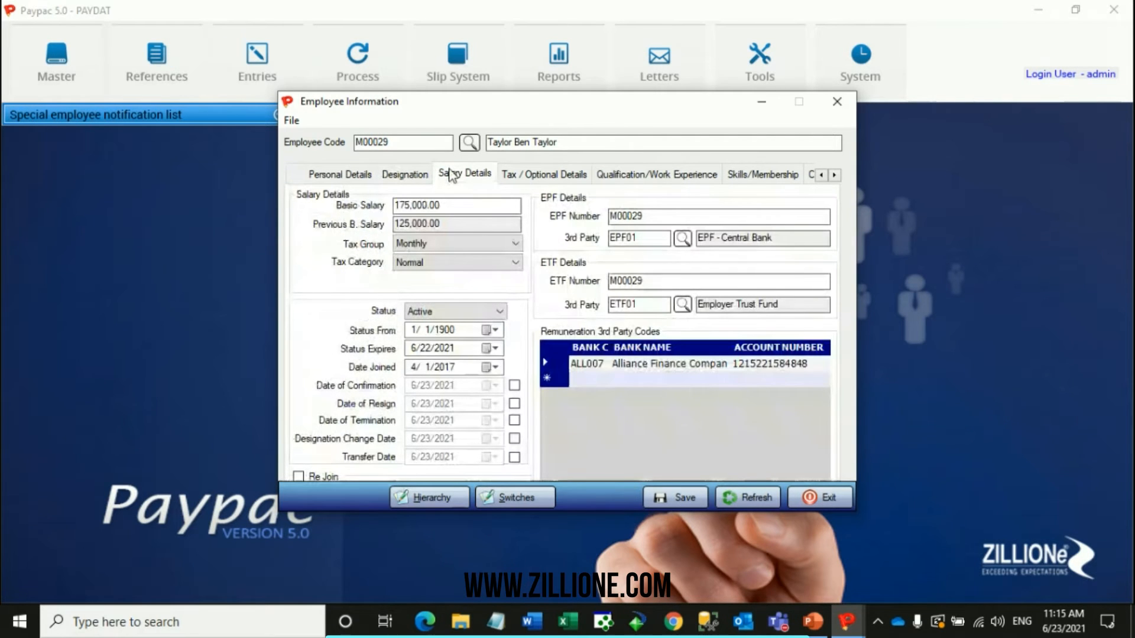
{"action": "left_click", "coordinate": [405, 174]}
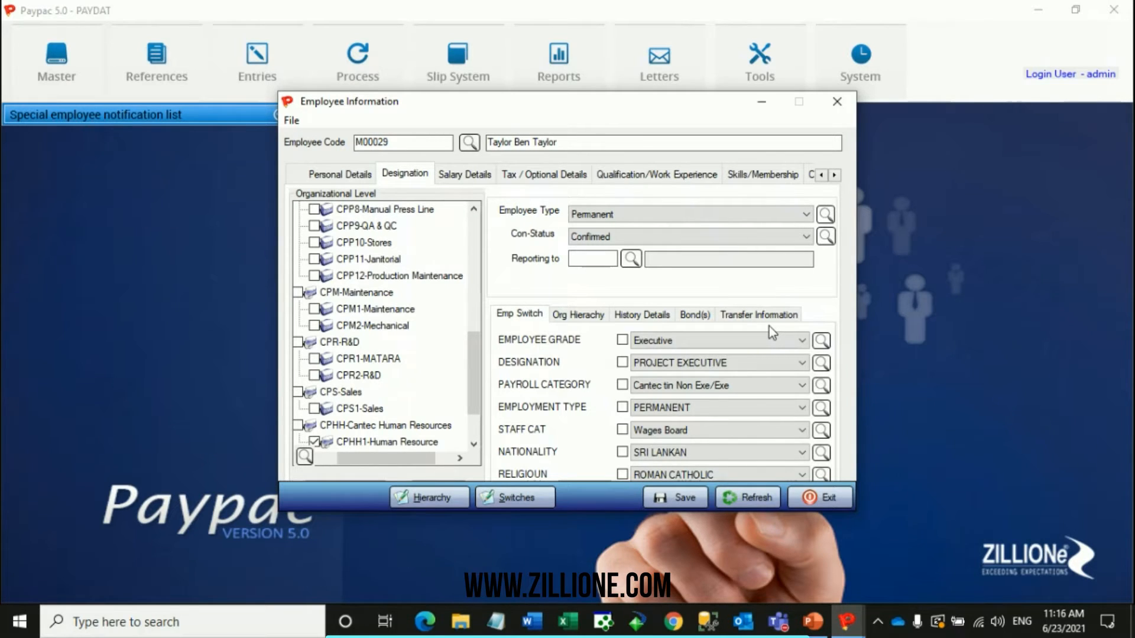
Leave the employee record and examine the LEVEL-1 switch and its detail codes in Employee Switches.
{"action": "left_click", "coordinate": [844, 110]}
{"action": "left_click", "coordinate": [179, 76]}
{"action": "mouse_move", "coordinate": [272, 111]}
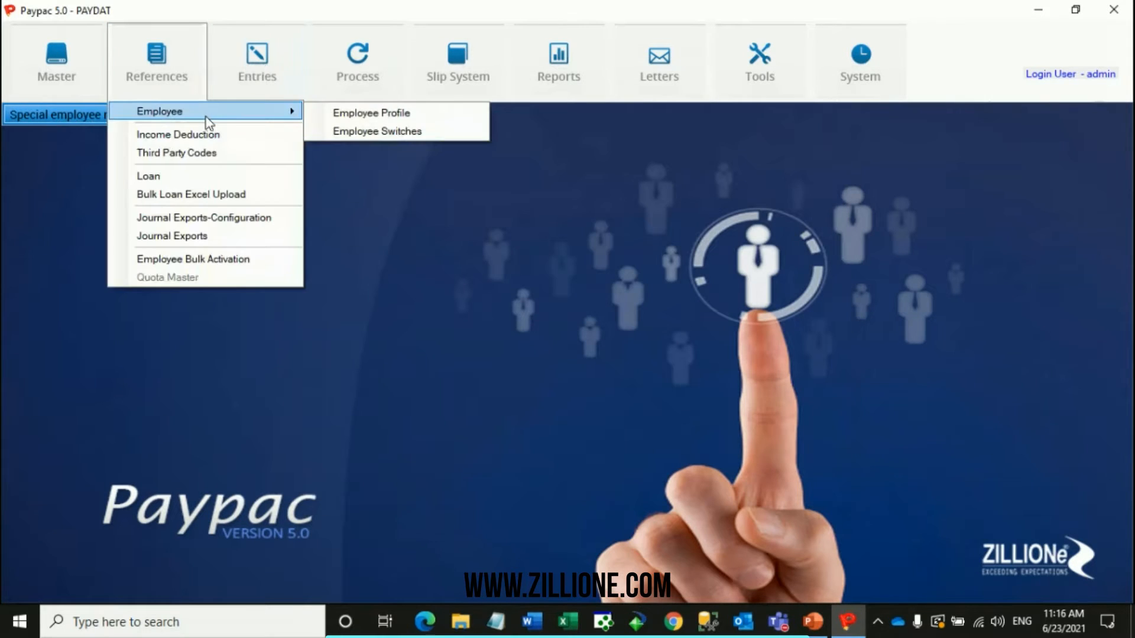
{"action": "left_click", "coordinate": [375, 133]}
{"action": "left_click", "coordinate": [520, 195]}
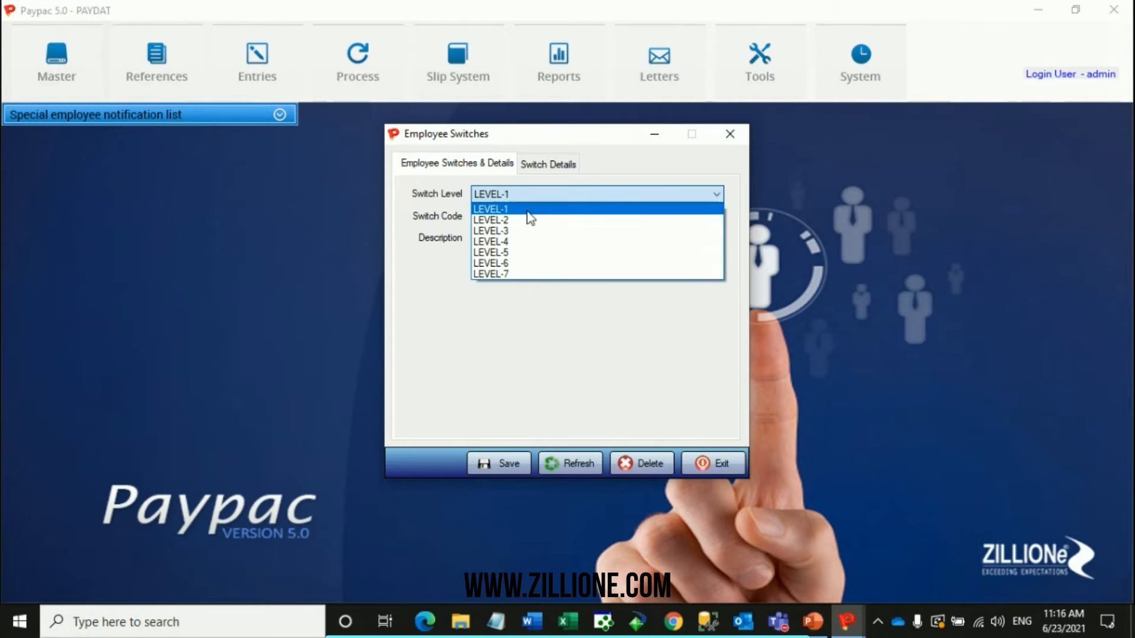
{"action": "left_click", "coordinate": [533, 212]}
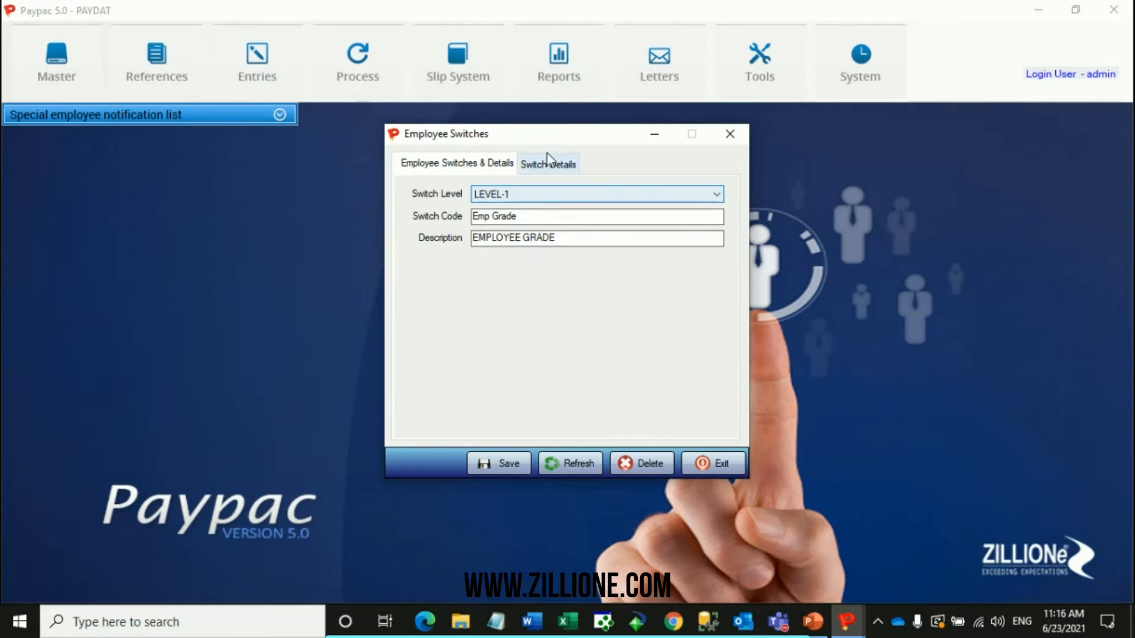
{"action": "left_click", "coordinate": [548, 169]}
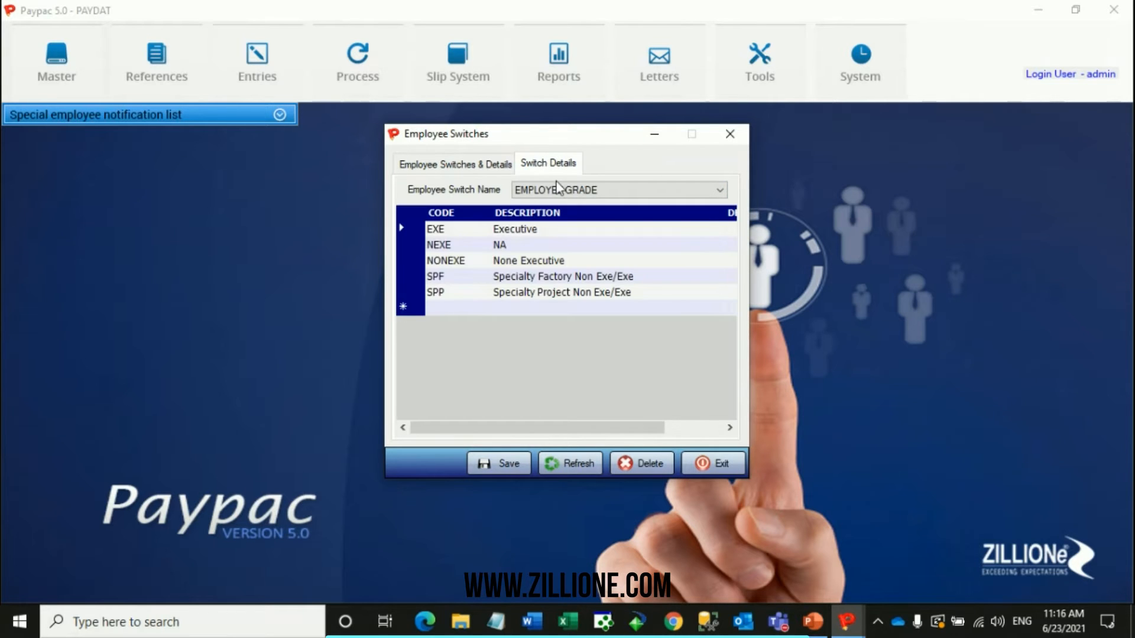
{"action": "left_click", "coordinate": [490, 165]}
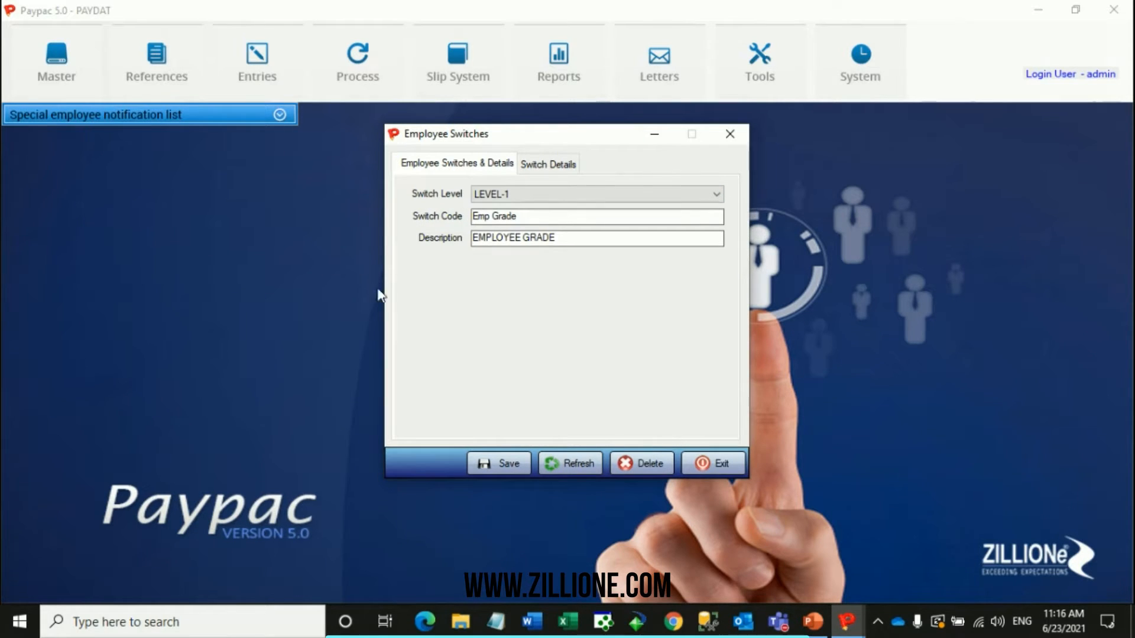
{"action": "left_click", "coordinate": [729, 134]}
Reopen Employee Switches and show the switch details for DESIGNATION.
{"action": "left_click", "coordinate": [189, 89]}
{"action": "mouse_move", "coordinate": [190, 113]}
{"action": "left_click", "coordinate": [403, 131]}
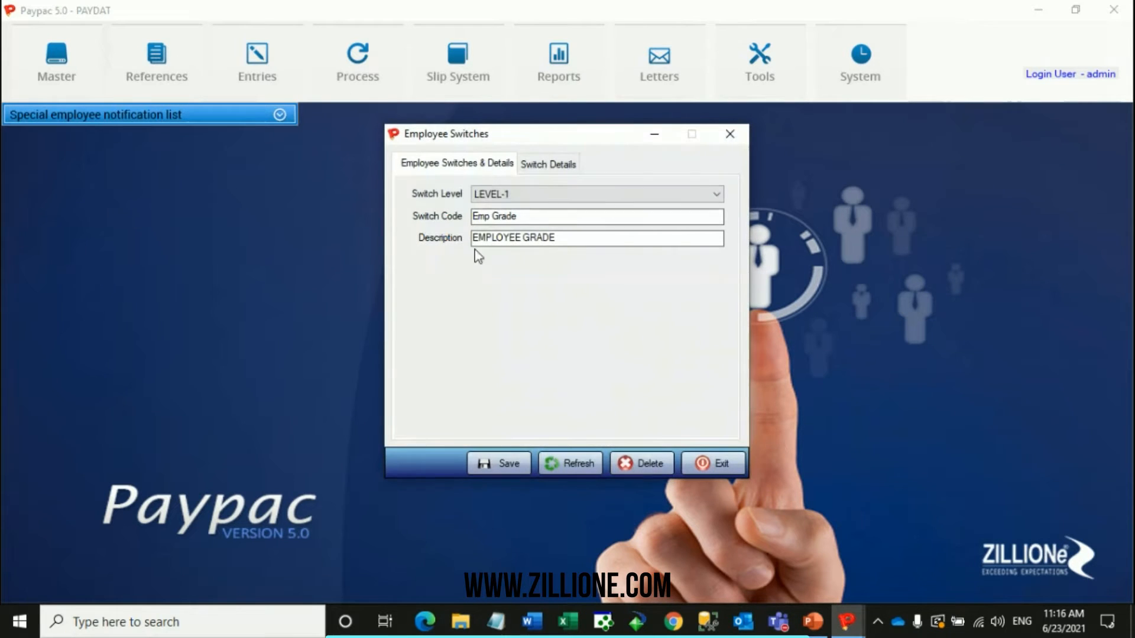
{"action": "left_click", "coordinate": [547, 165]}
{"action": "left_click", "coordinate": [552, 193]}
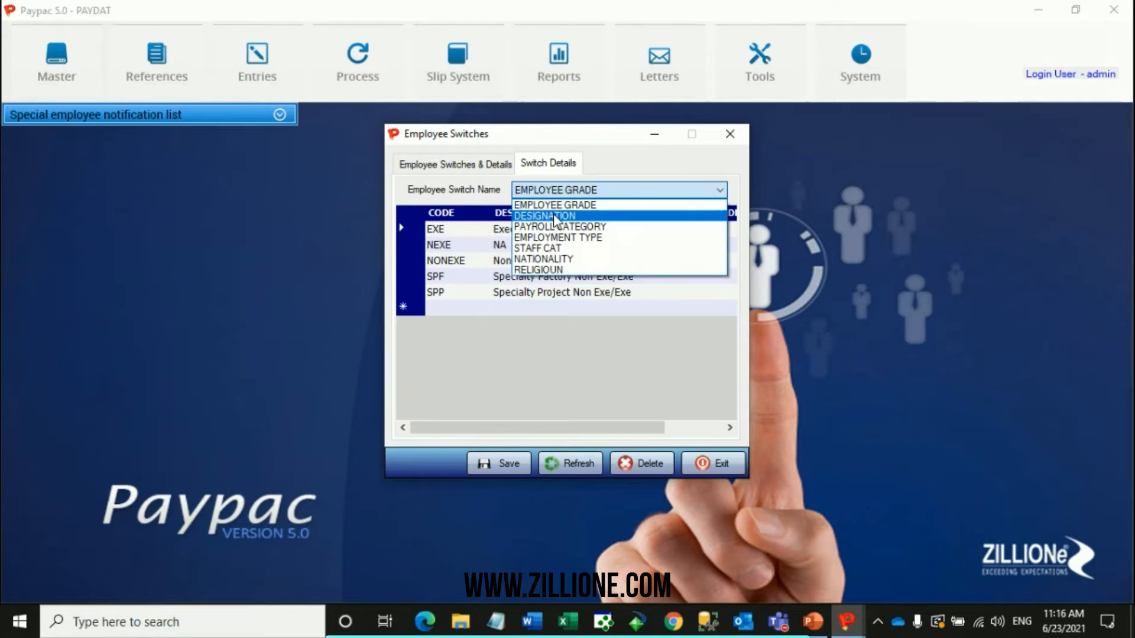
{"action": "left_click", "coordinate": [556, 216]}
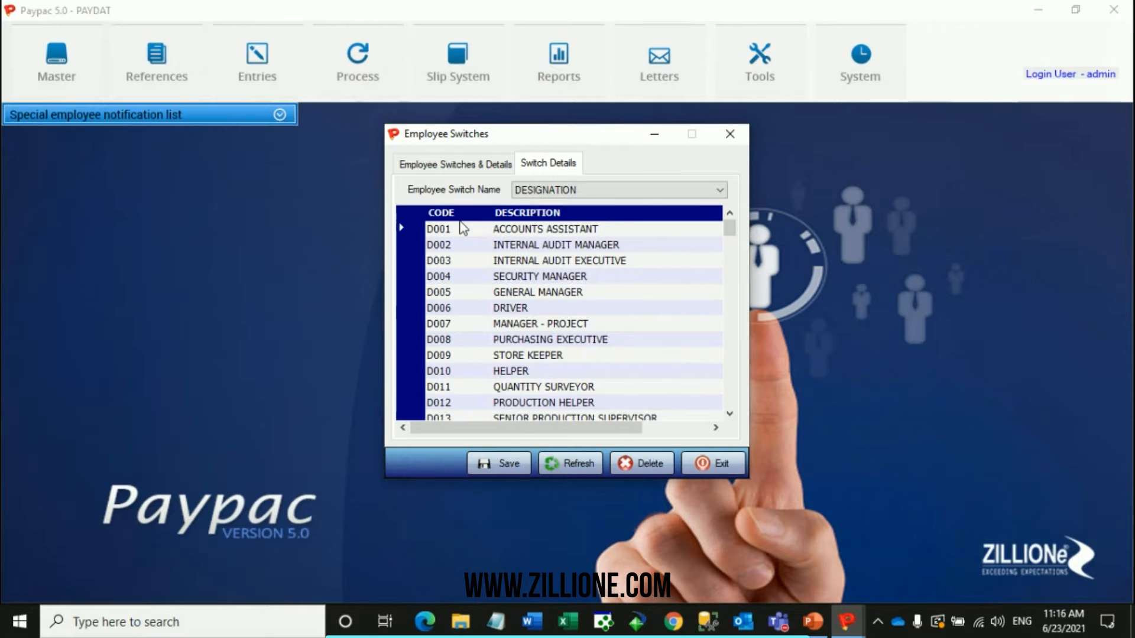
Enter the code D135 in a new row at the end of the DESIGNATION switch details.
{"action": "mouse_move", "coordinate": [727, 229]}
{"action": "left_mouse_down"}
{"action": "mouse_move", "coordinate": [717, 341]}
{"action": "mouse_move", "coordinate": [730, 424]}
{"action": "mouse_move", "coordinate": [733, 314]}
{"action": "mouse_move", "coordinate": [476, 267]}
{"action": "left_mouse_up"}
{"action": "left_click_drag", "start_coordinate": [729, 227], "coordinate": [734, 411]}
{"action": "left_click", "coordinate": [436, 387]}
{"action": "left_click", "coordinate": [442, 405]}
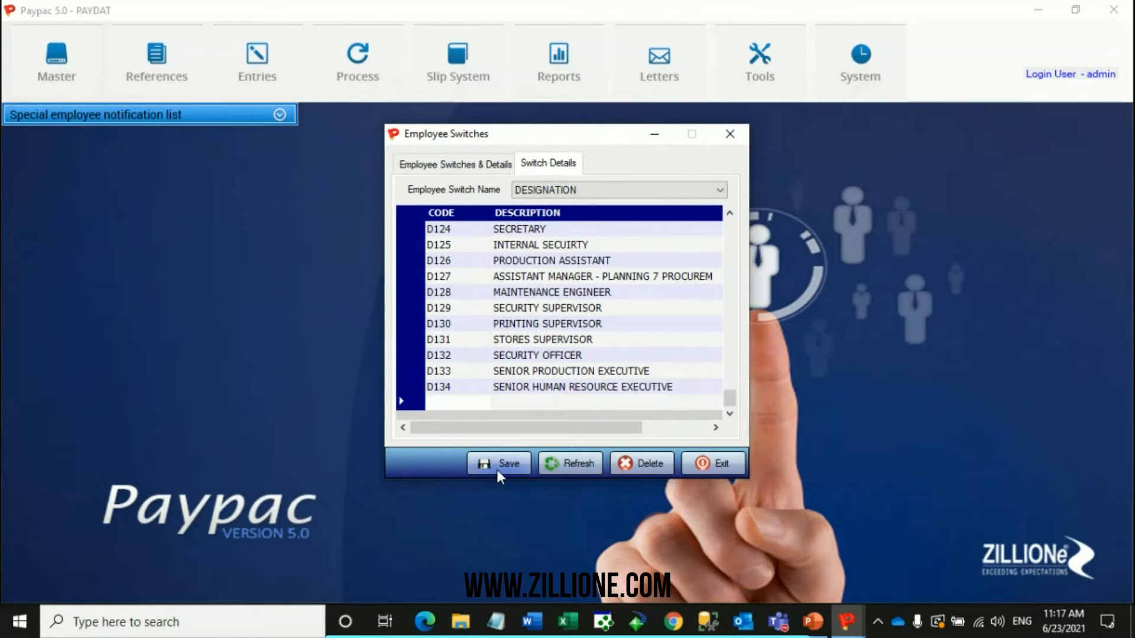
{"action": "type", "text": "D1"}
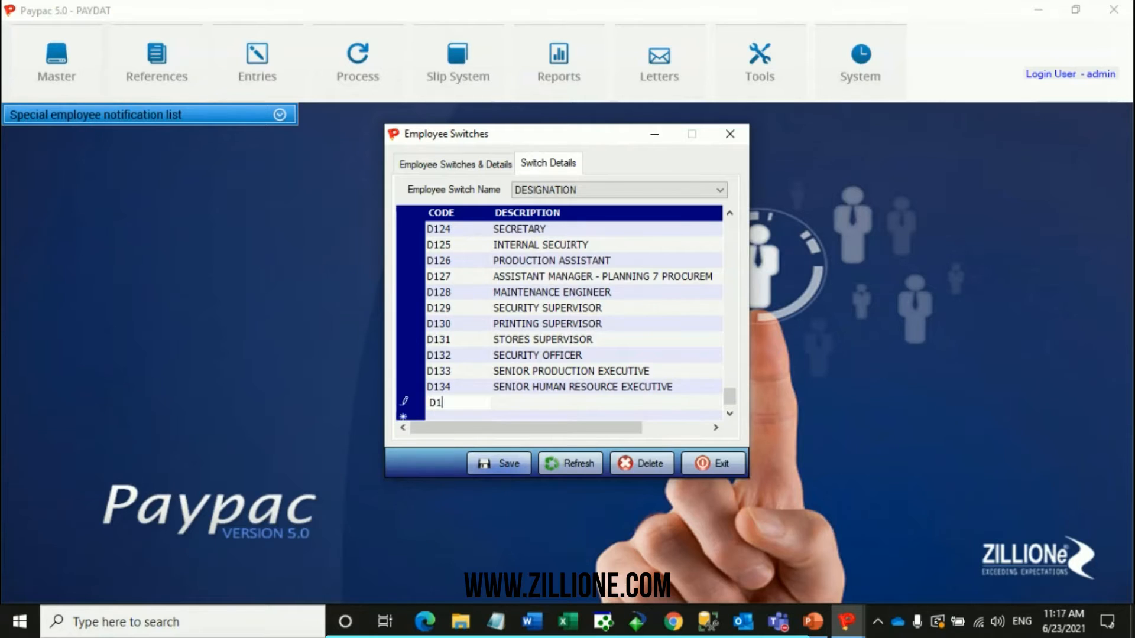
{"action": "type", "text": "35"}
{"action": "left_click", "coordinate": [497, 470]}
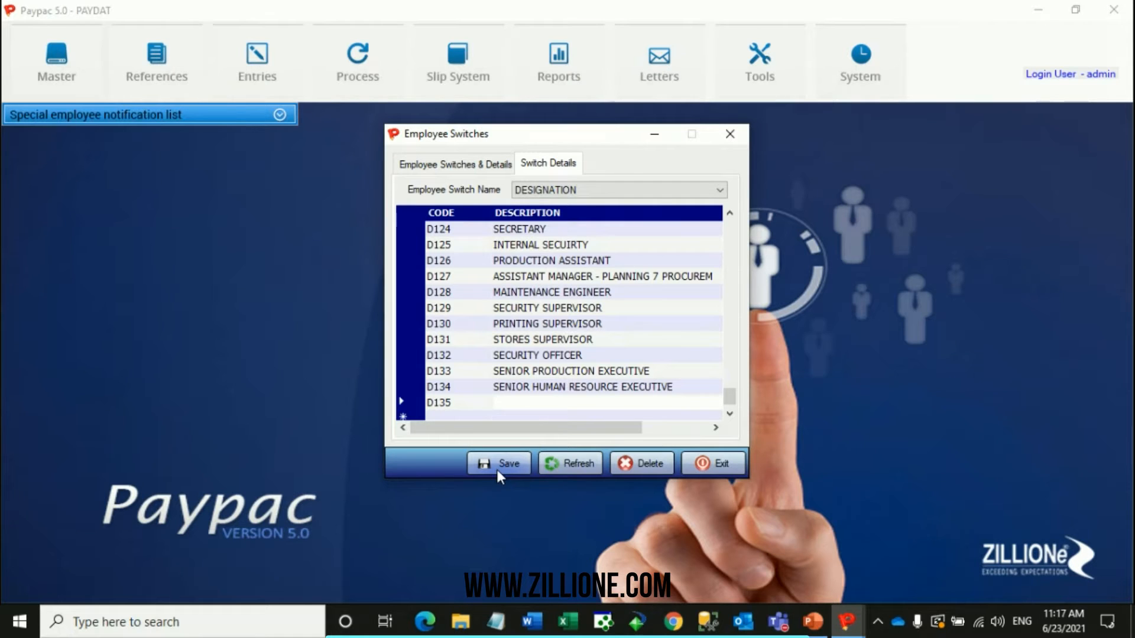
Set the description of code D135 to EXTERNAL AUDITOR and save the switch details.
{"action": "type", "text": "exter"}
{"action": "key", "text": "BackSpace"}
{"action": "key", "text": "BackSpace"}
{"action": "key", "text": "BackSpace"}
{"action": "key", "text": "BackSpace"}
{"action": "key", "text": "BackSpace"}
{"action": "type", "text": "extere"}
{"action": "key", "text": "BackSpace"}
{"action": "type", "text": "nal auditor"}
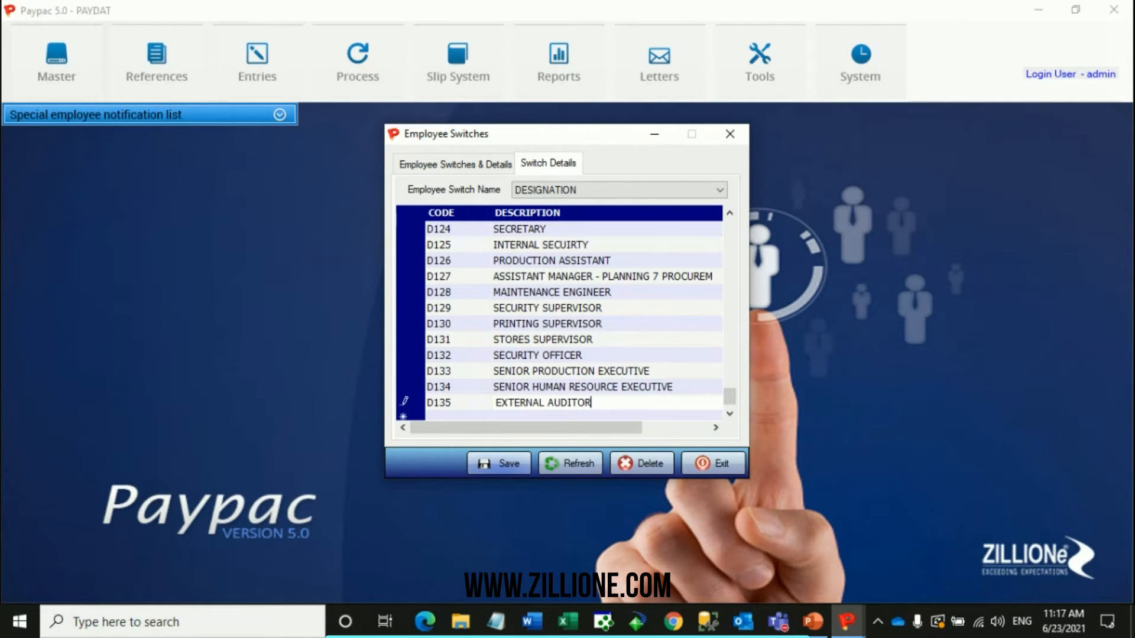
{"action": "left_click", "coordinate": [506, 463]}
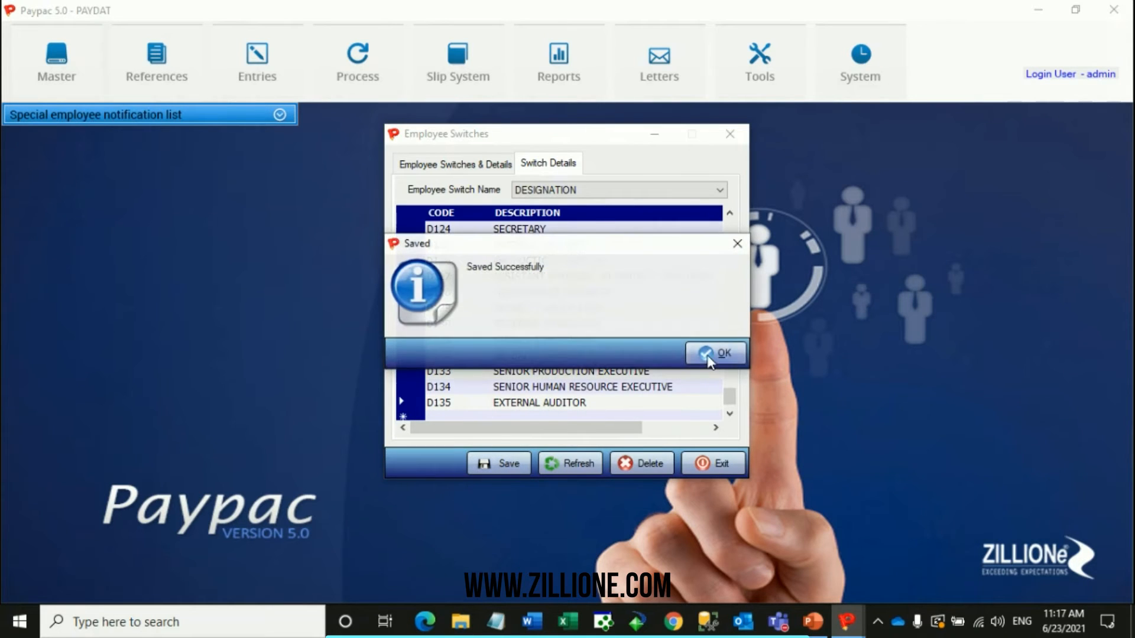
{"action": "left_click", "coordinate": [718, 353]}
Review the DESIGNATION codes, including the D135 entry, and the list of available switch names.
{"action": "left_click_drag", "start_coordinate": [730, 398], "coordinate": [682, 413]}
{"action": "left_click", "coordinate": [403, 387]}
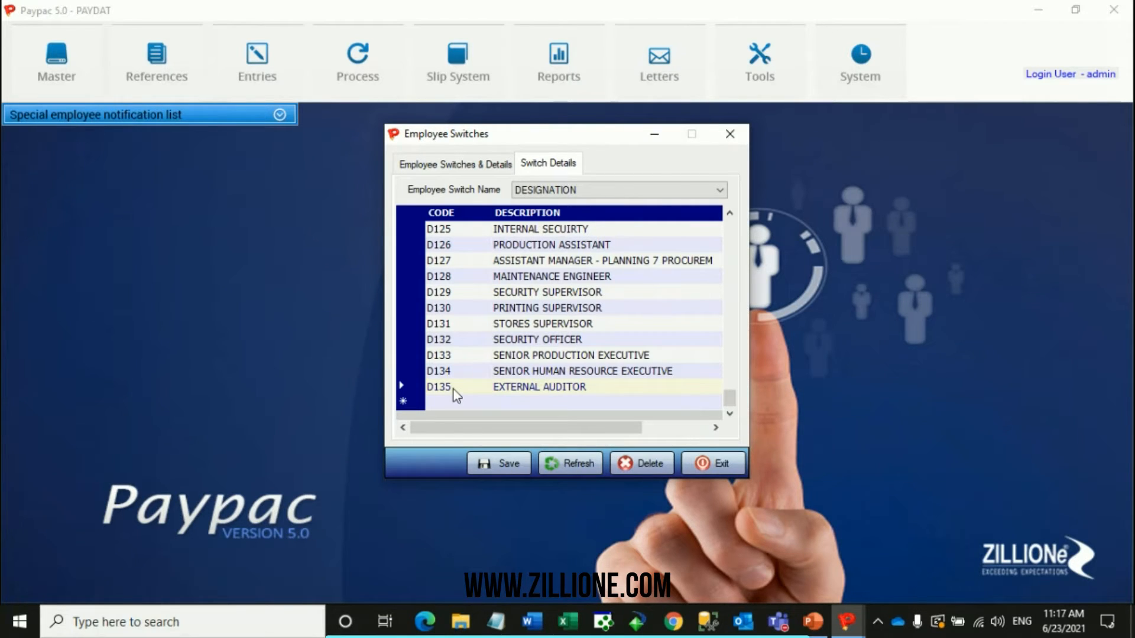
{"action": "left_click", "coordinate": [562, 191]}
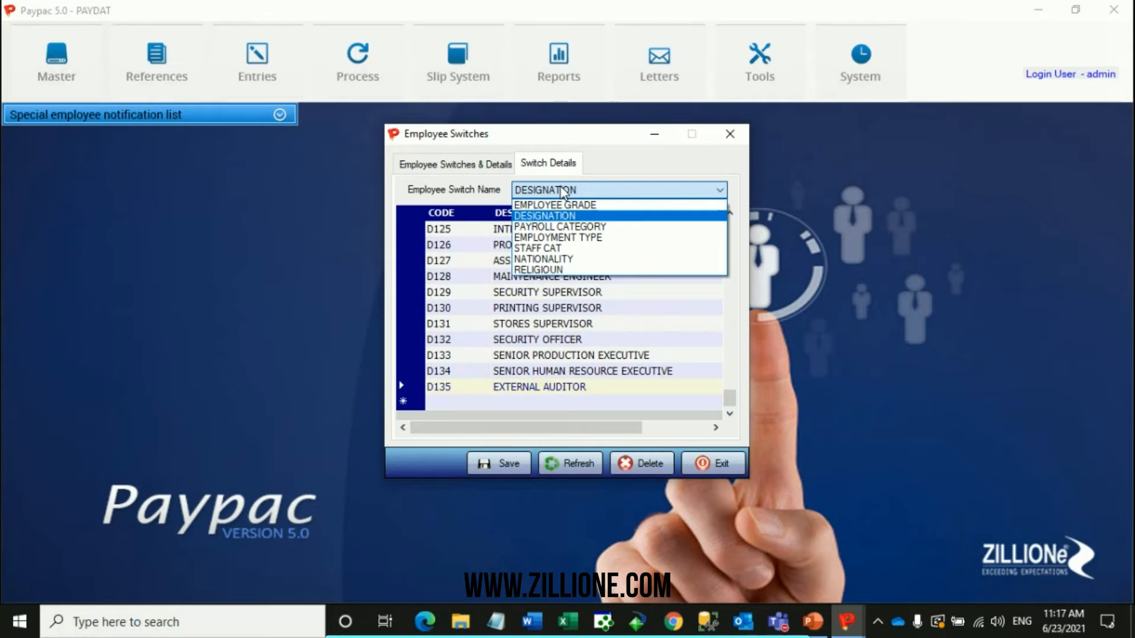
{"action": "left_click", "coordinate": [562, 191]}
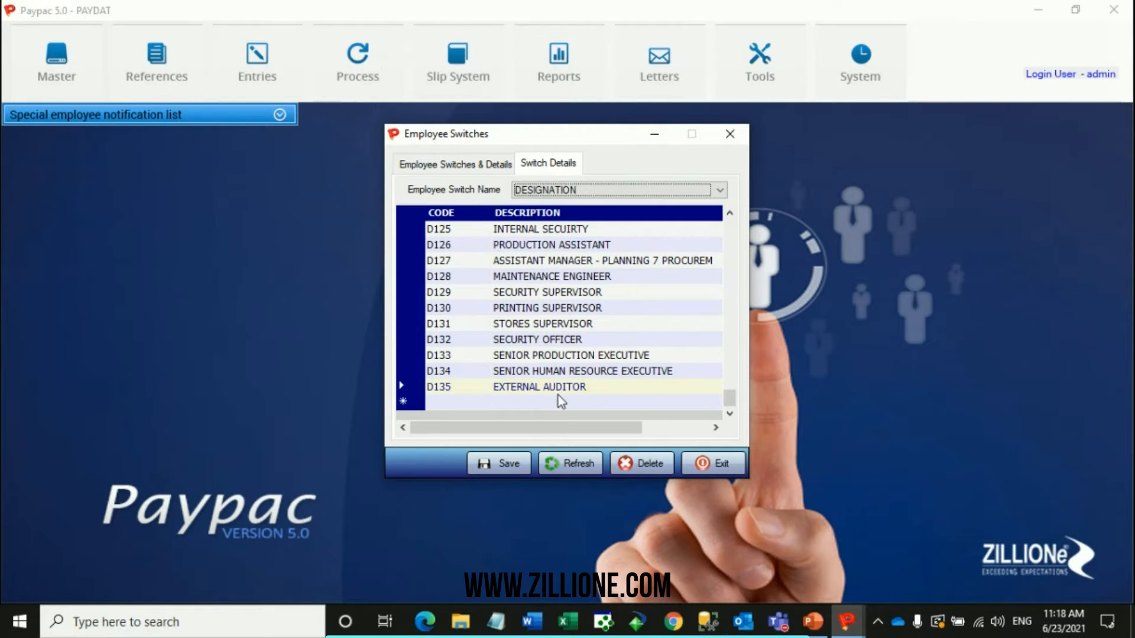
{"action": "scroll", "coordinate": [475, 299], "scroll_direction": "up", "scroll_amount": 20}
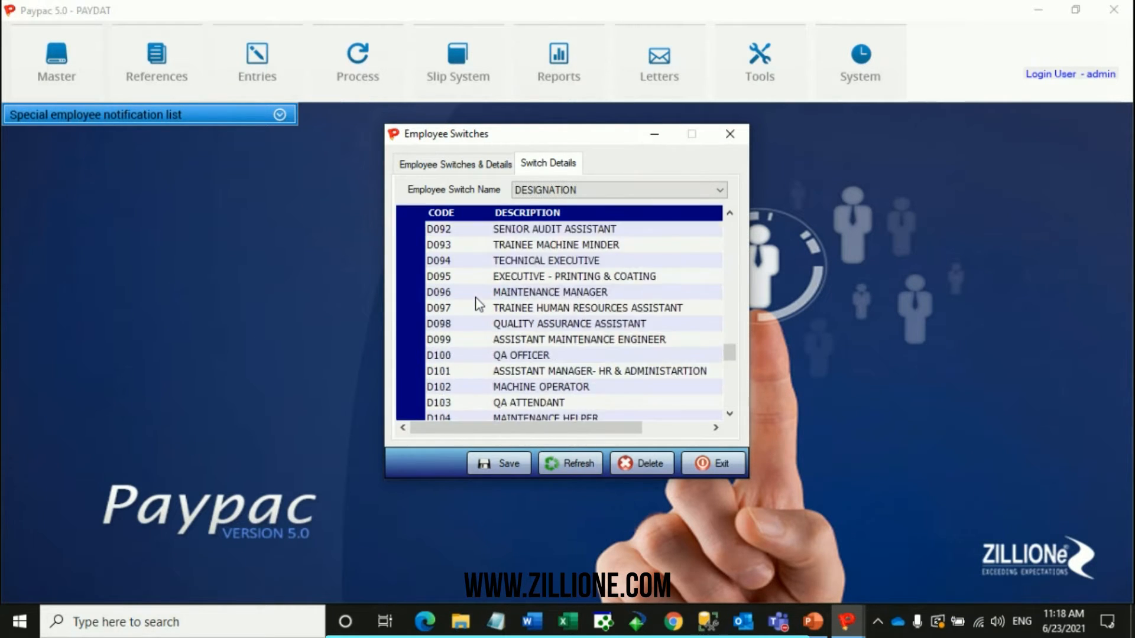
{"action": "scroll", "coordinate": [678, 306], "scroll_direction": "up", "scroll_amount": 18}
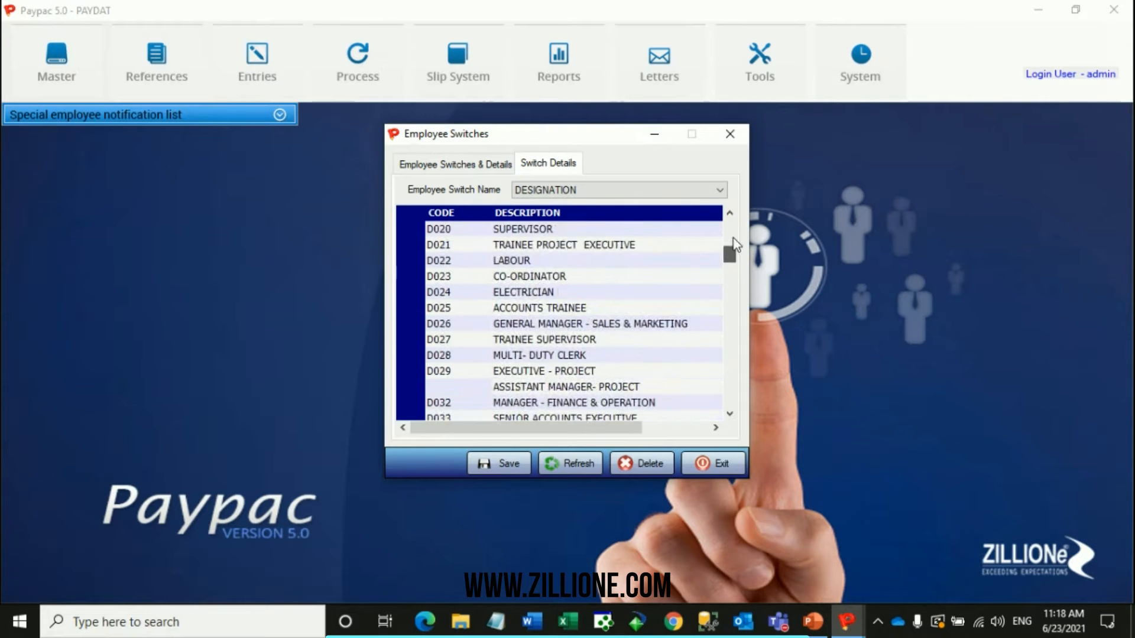
{"action": "left_click_drag", "start_coordinate": [729, 232], "coordinate": [737, 434]}
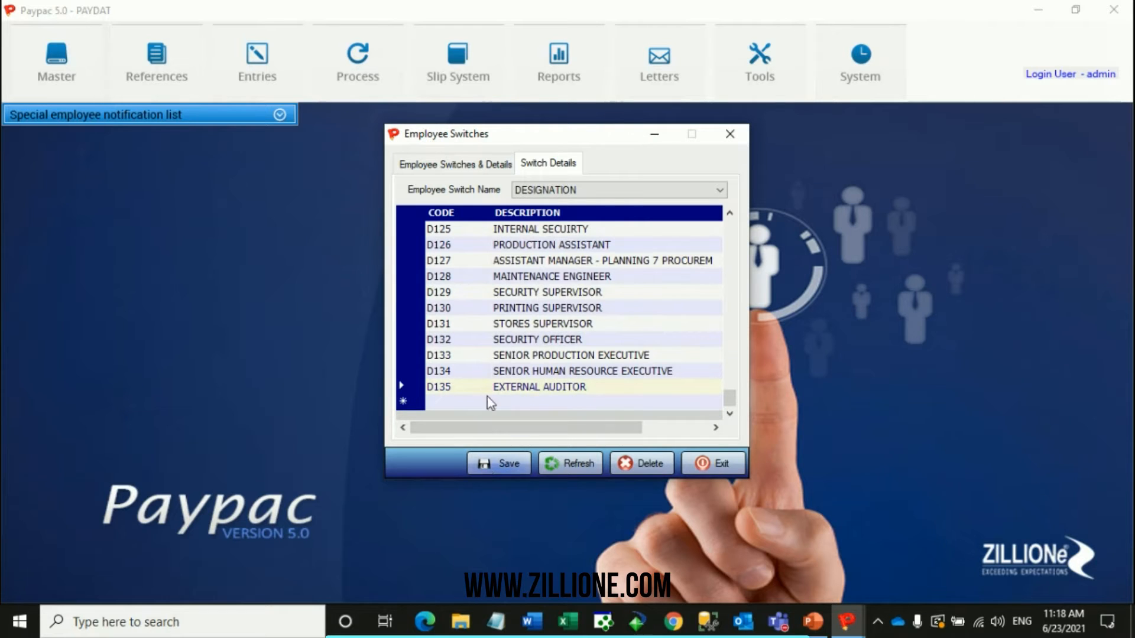
Close Employee Switches and load the same employee's record in Employee Information by employee code.
{"action": "left_click", "coordinate": [729, 138]}
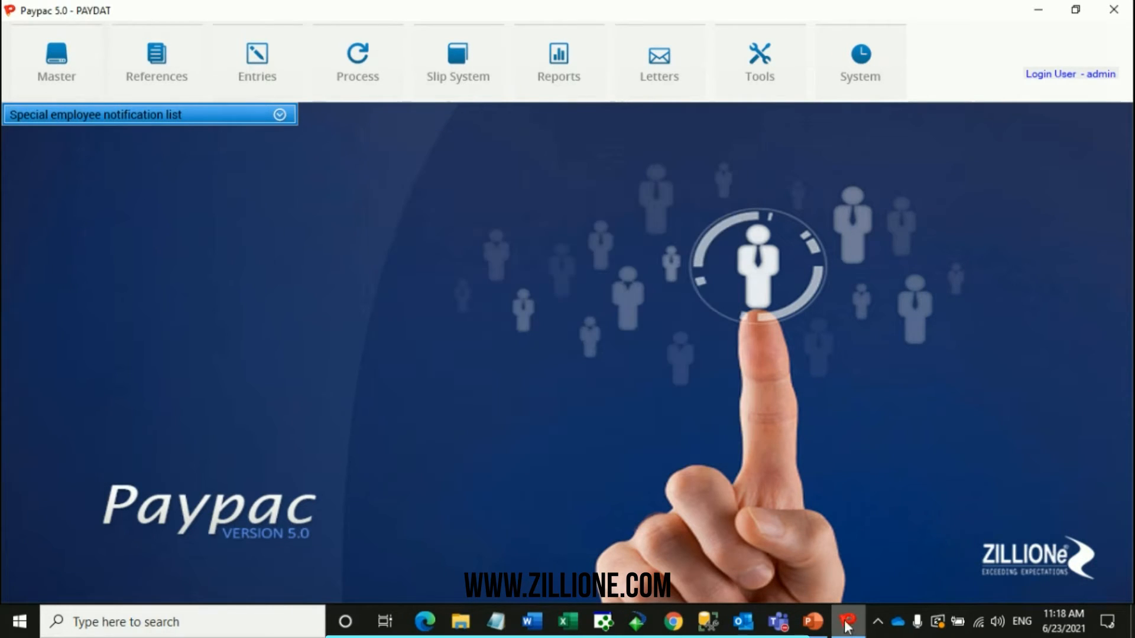
{"action": "left_click", "coordinate": [147, 84]}
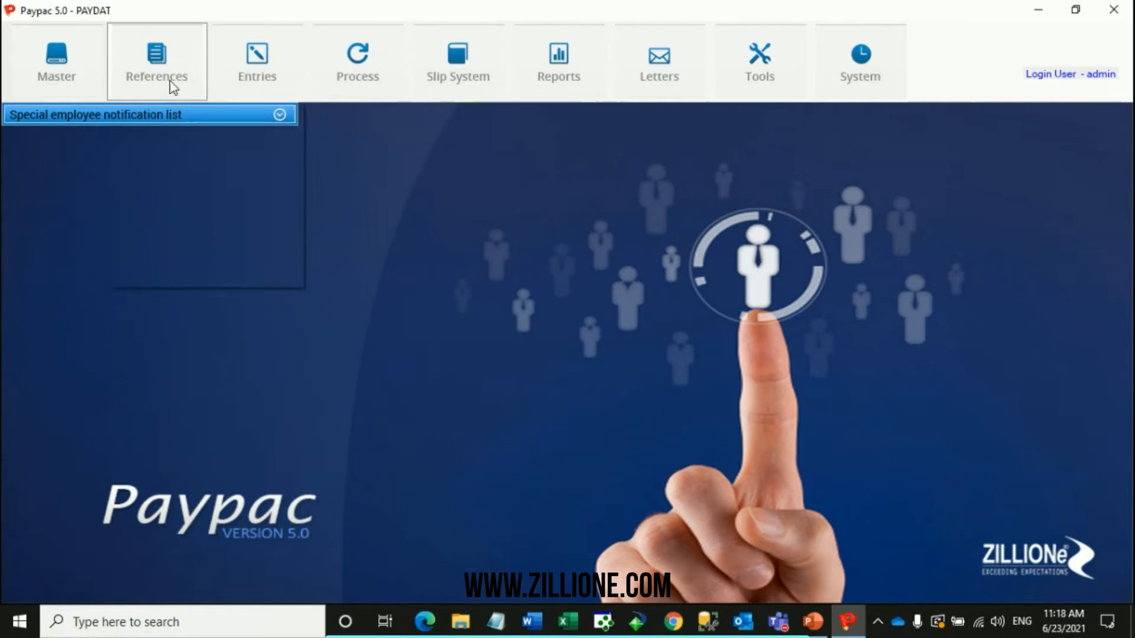
{"action": "mouse_move", "coordinate": [283, 116]}
{"action": "left_click", "coordinate": [379, 112]}
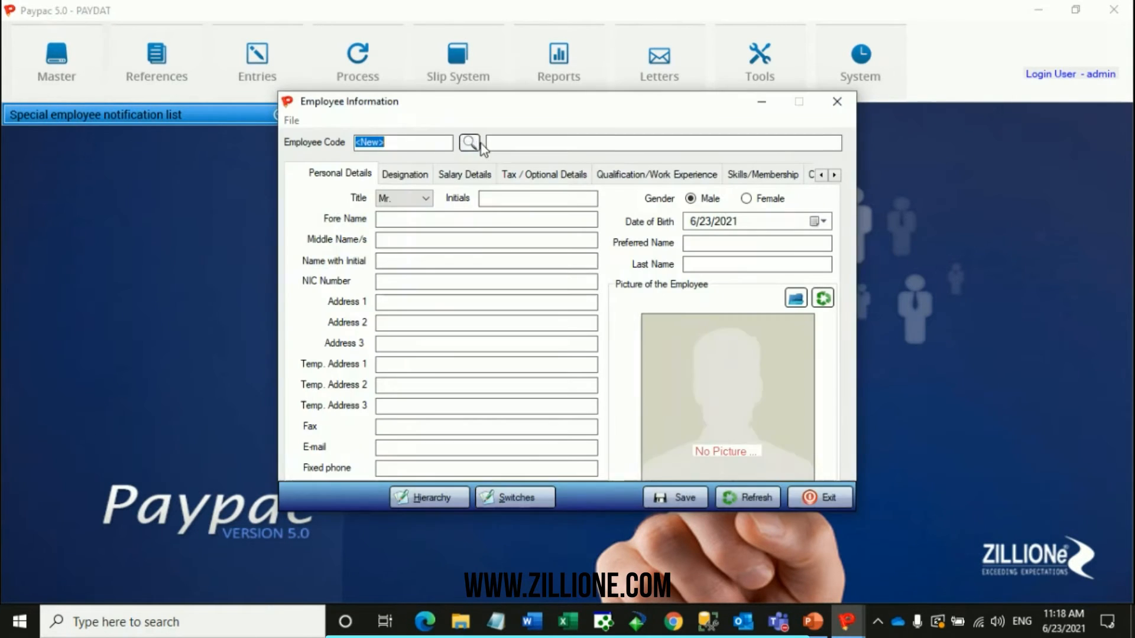
{"action": "left_click", "coordinate": [470, 144]}
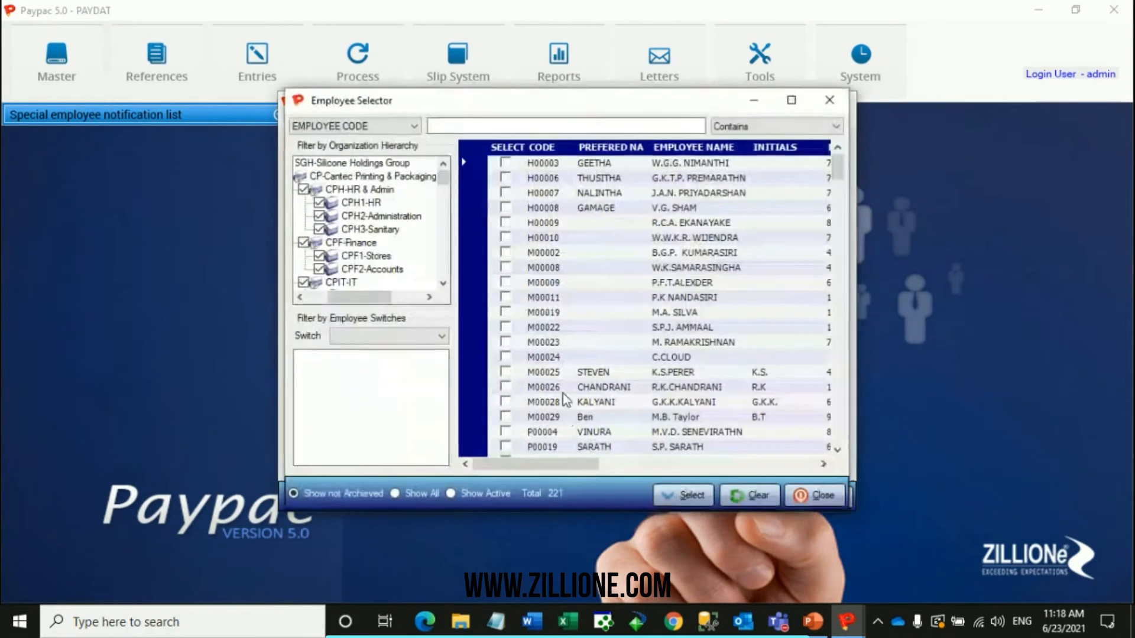
{"action": "double_click", "coordinate": [375, 145]}
{"action": "right_click", "coordinate": [374, 147]}
{"action": "left_click", "coordinate": [412, 201]}
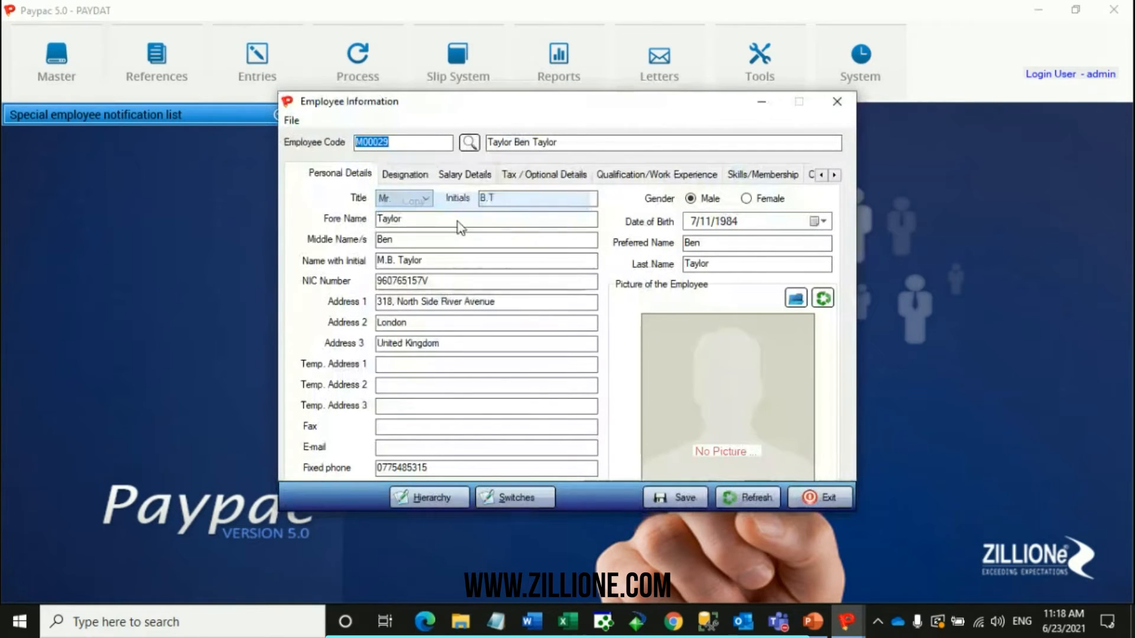
Choose EXTERNAL AUDITOR as the employee's designation and close the record without saving.
{"action": "left_click", "coordinate": [404, 178]}
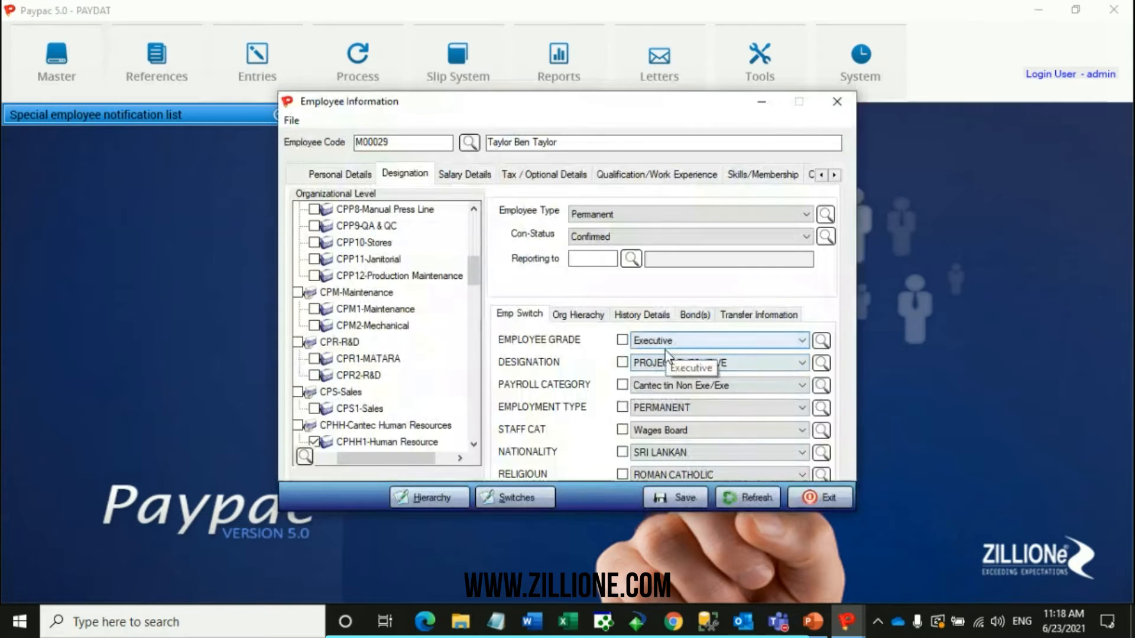
{"action": "left_click", "coordinate": [665, 364]}
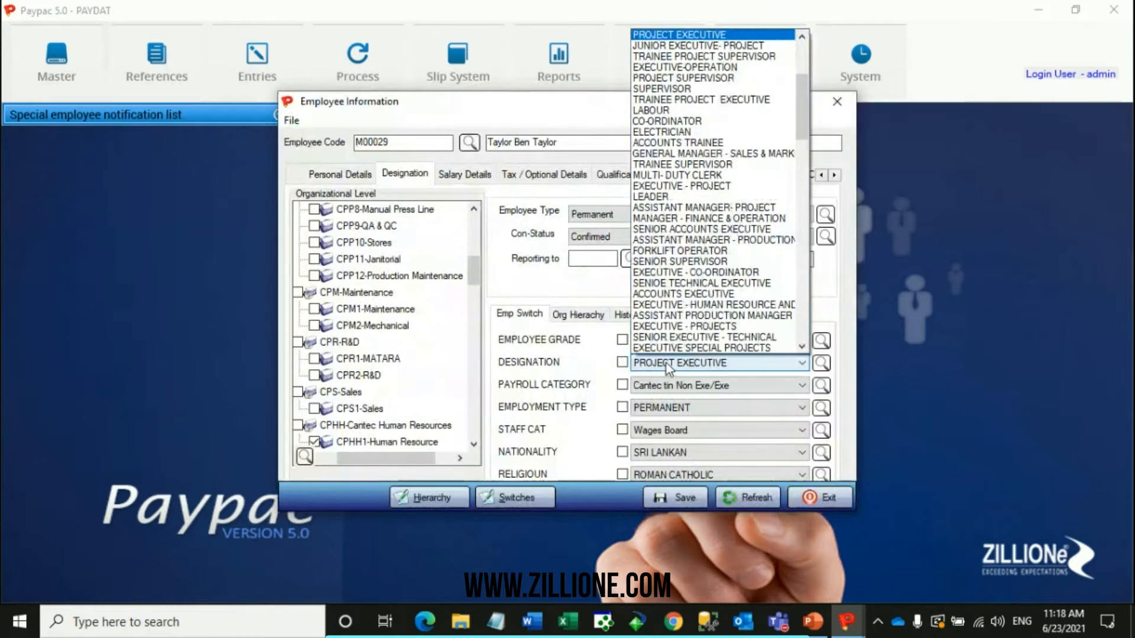
{"action": "left_click_drag", "start_coordinate": [801, 101], "coordinate": [801, 301]}
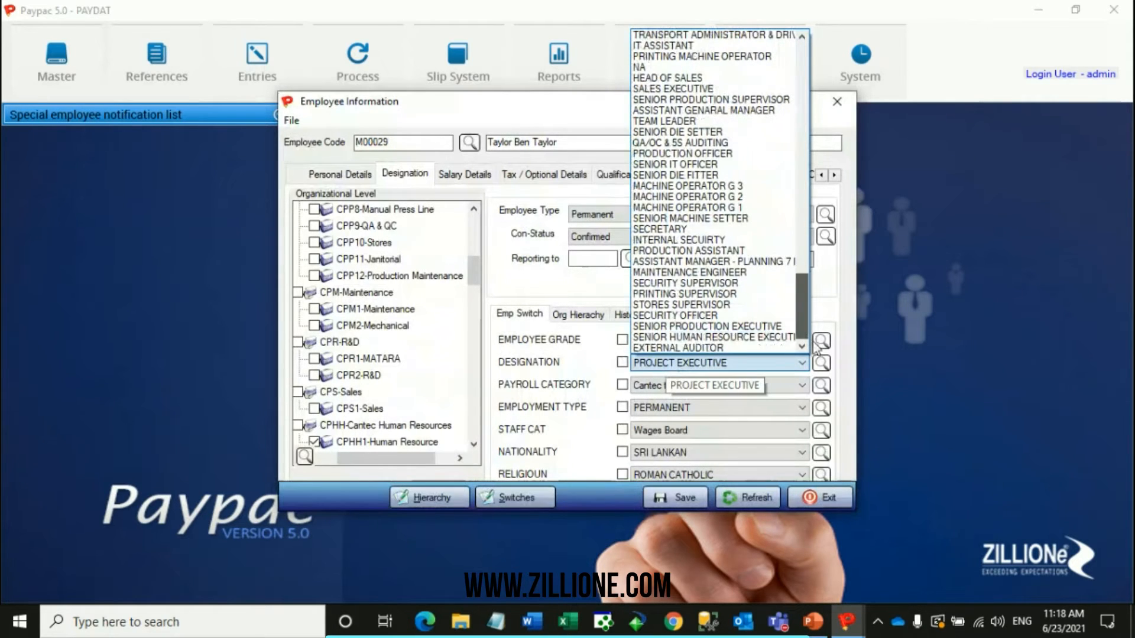
{"action": "left_click", "coordinate": [734, 350]}
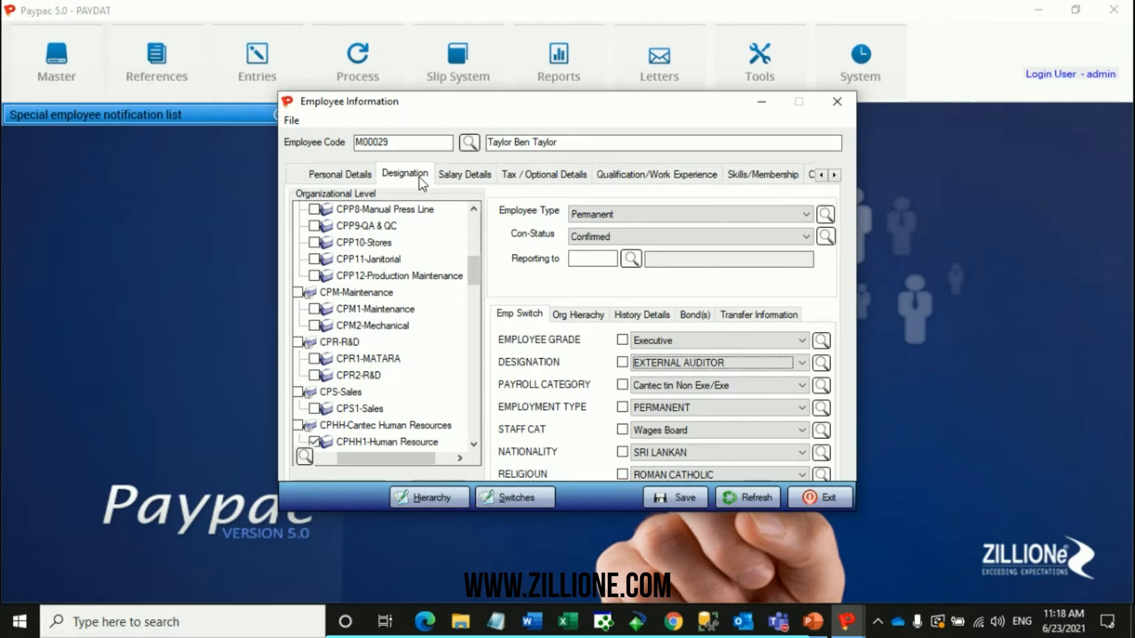
{"action": "left_click", "coordinate": [837, 102]}
Reopen Employee Switches and show the switch details for RELIGIOUN.
{"action": "left_click", "coordinate": [156, 62]}
{"action": "mouse_move", "coordinate": [202, 112]}
{"action": "left_click", "coordinate": [368, 130]}
{"action": "left_click", "coordinate": [534, 167]}
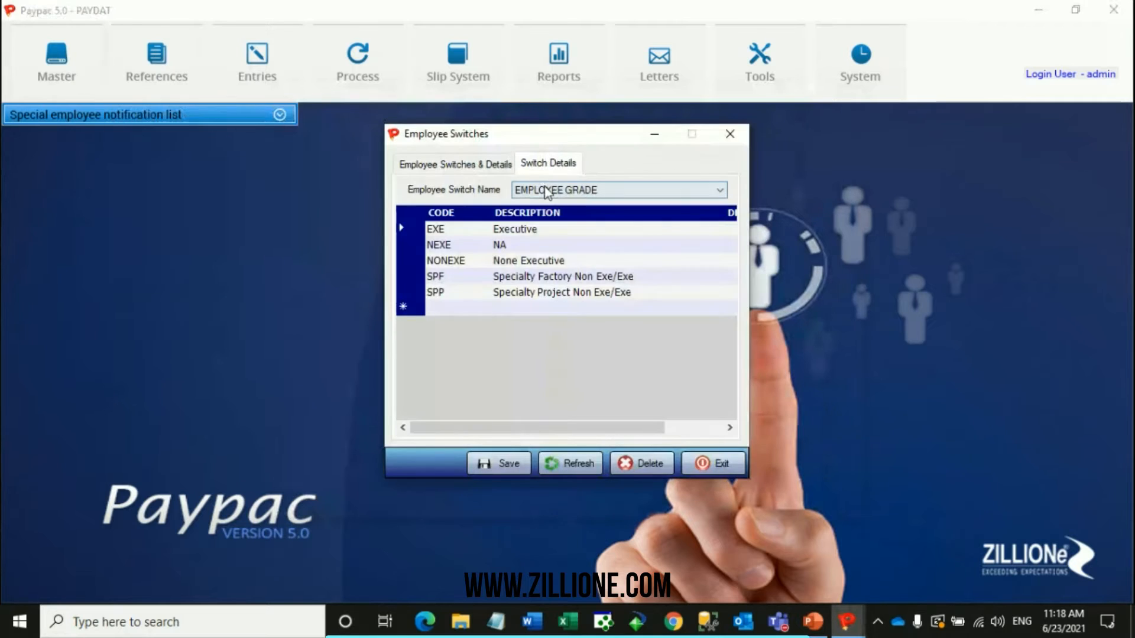
{"action": "left_click", "coordinate": [546, 192]}
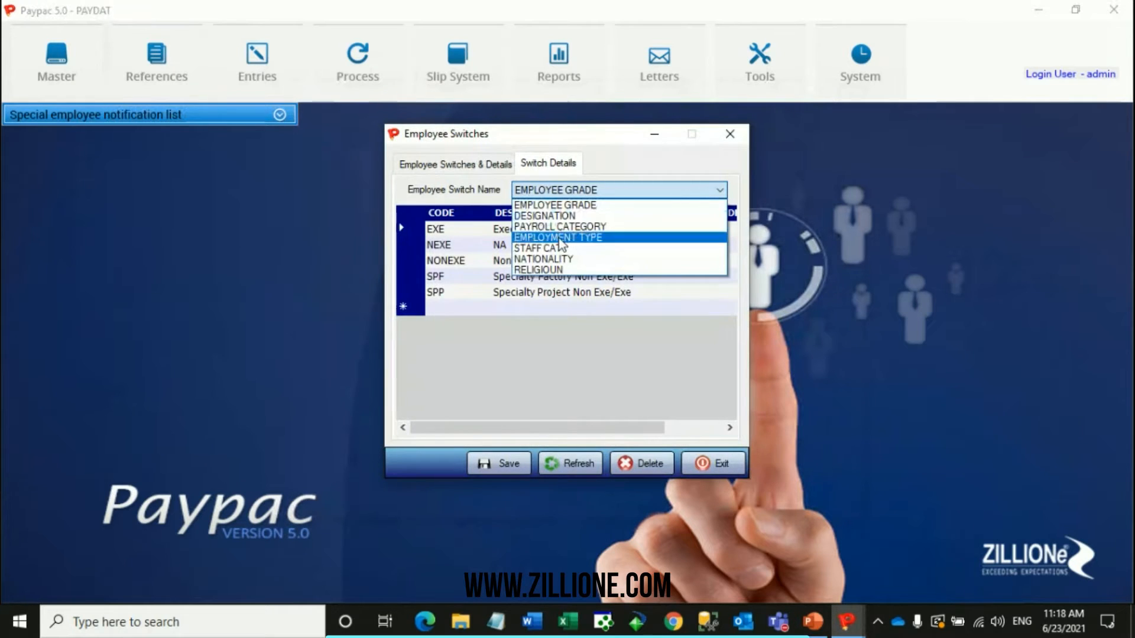
{"action": "left_click", "coordinate": [573, 270]}
{"action": "left_click", "coordinate": [452, 339]}
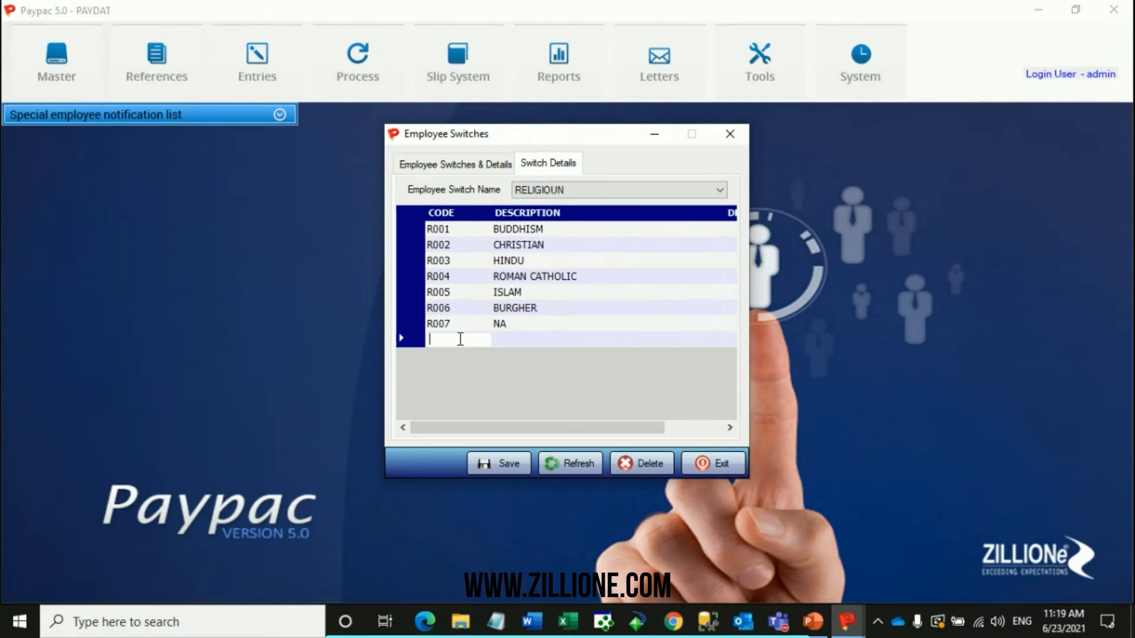
{"action": "left_click", "coordinate": [539, 341]}
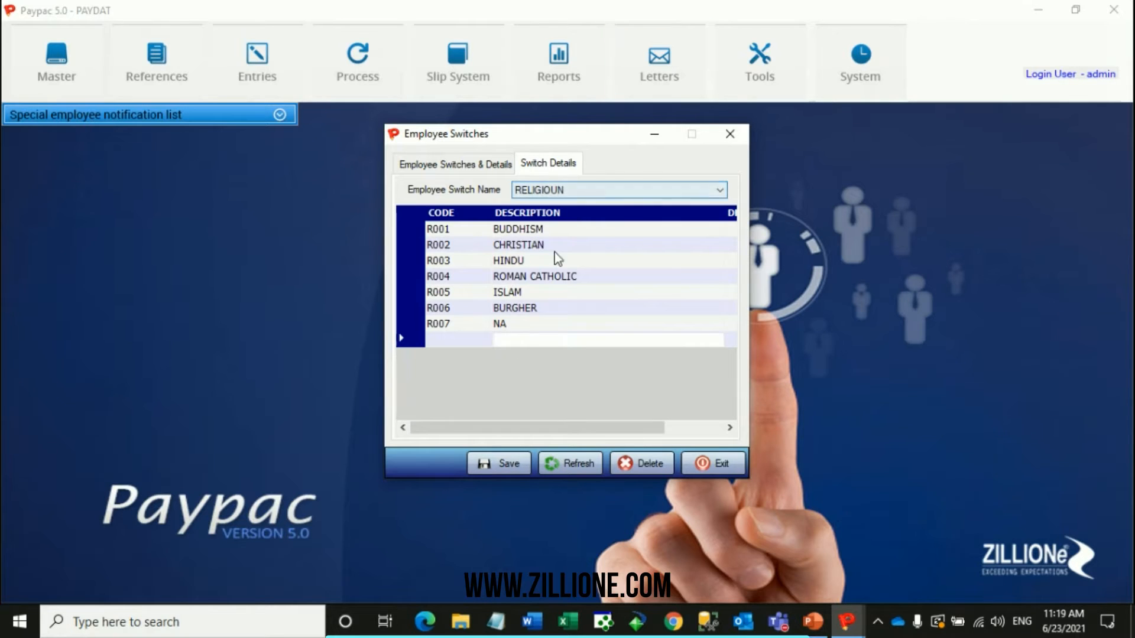
{"action": "left_click", "coordinate": [462, 340]}
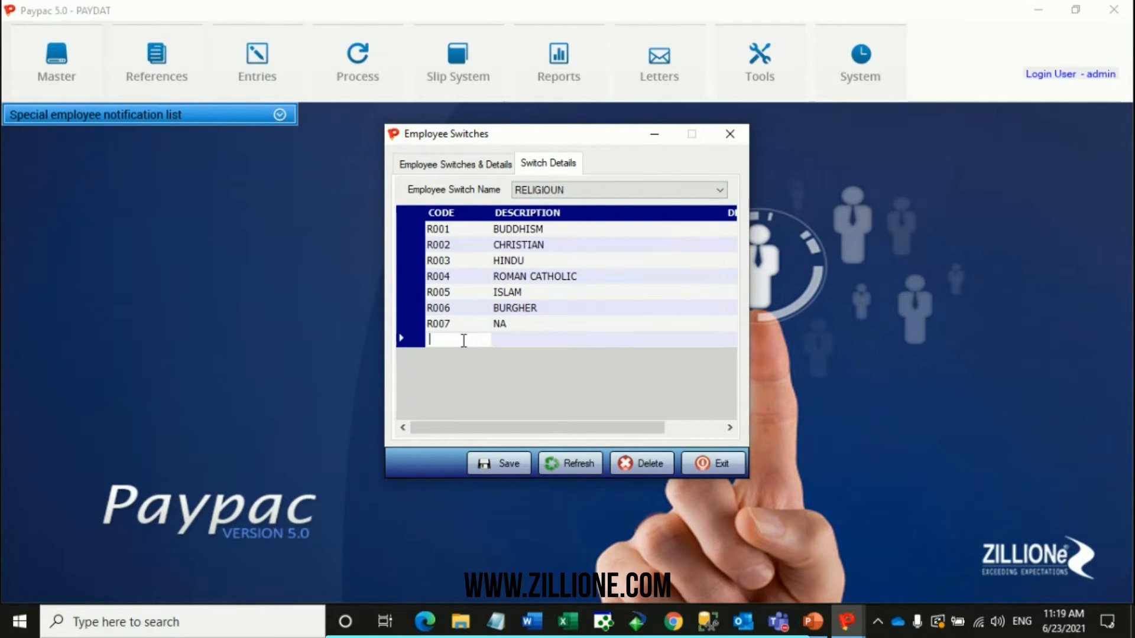
{"action": "type", "text": "r"}
{"action": "key", "text": "BackSpace"}
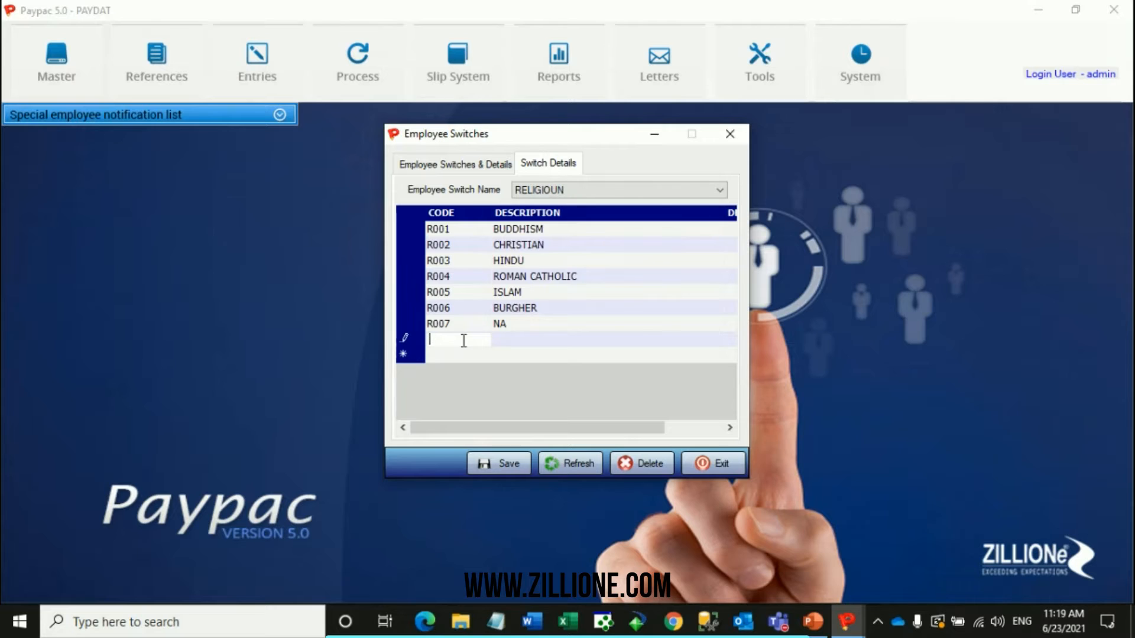
{"action": "key", "text": "Tab"}
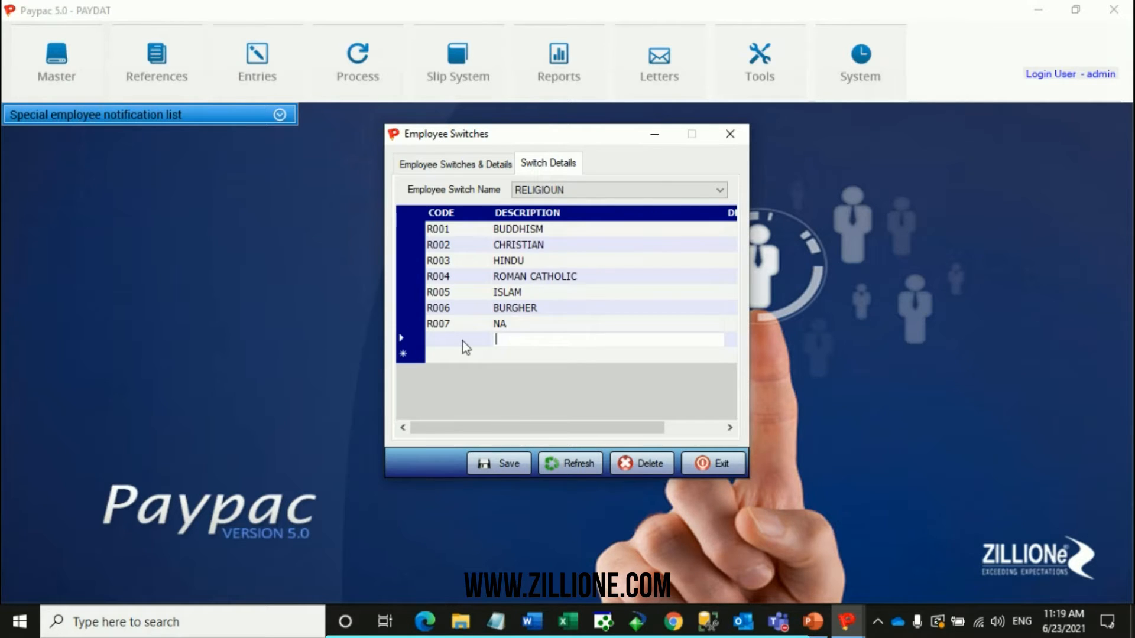
{"action": "type", "text": "R008"}
{"action": "key", "text": "BackSpace"}
{"action": "key", "text": "BackSpace"}
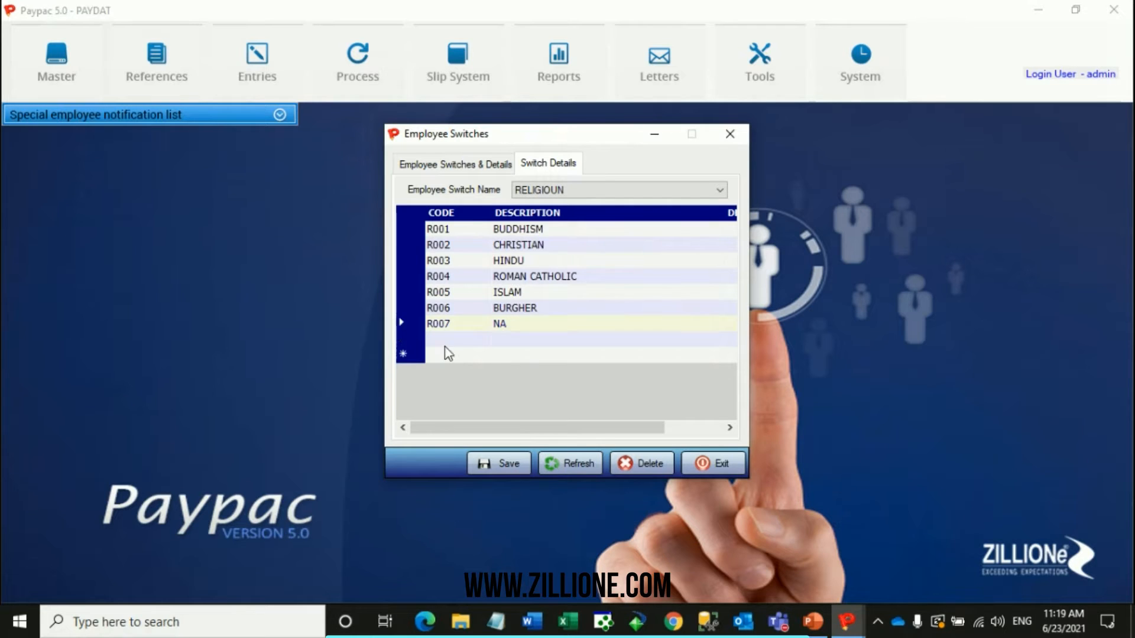
Add the code R008 with the description ARMENIAN to the RELIGIOUN switch and save it.
{"action": "left_click", "coordinate": [447, 346]}
{"action": "type", "text": "R008"}
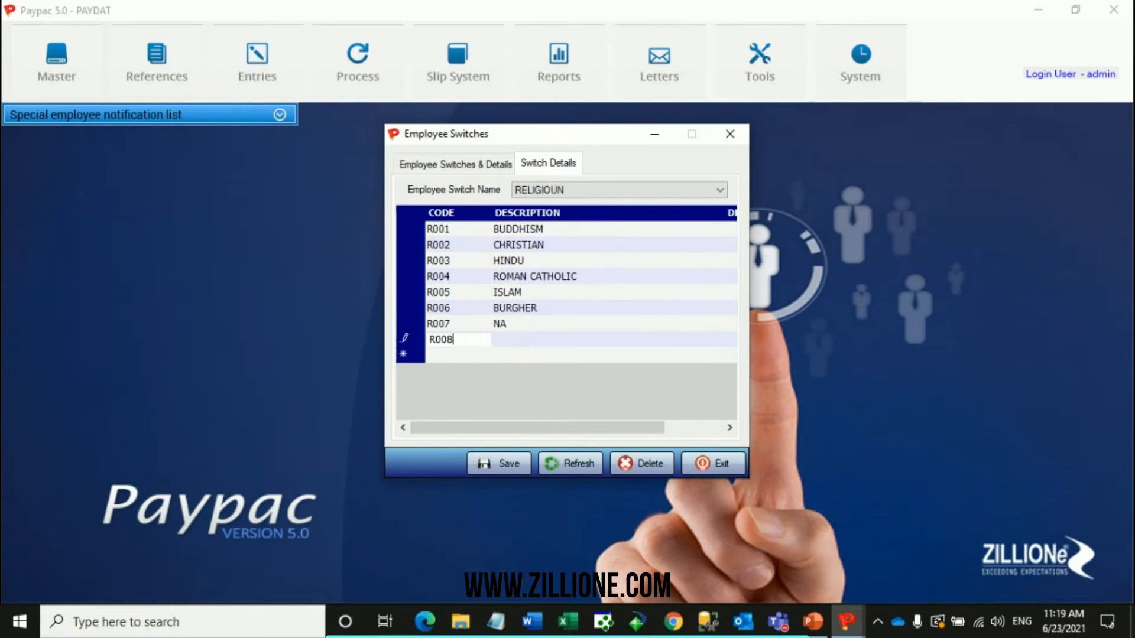
{"action": "key", "text": "Tab"}
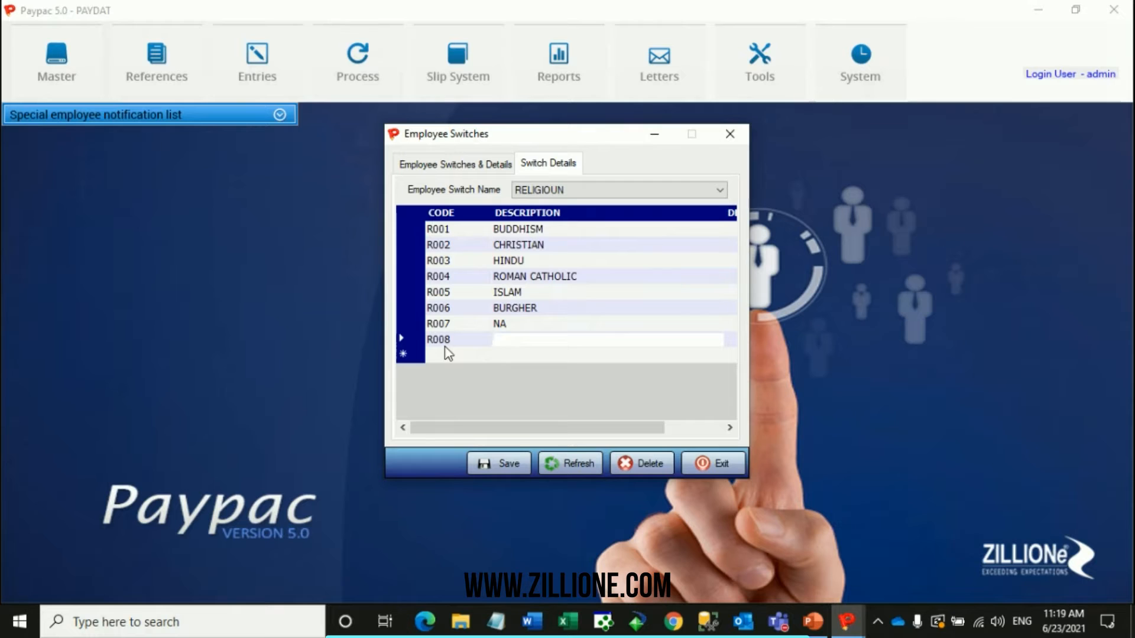
{"action": "type", "text": "ARMENIAN"}
{"action": "left_click", "coordinate": [492, 458]}
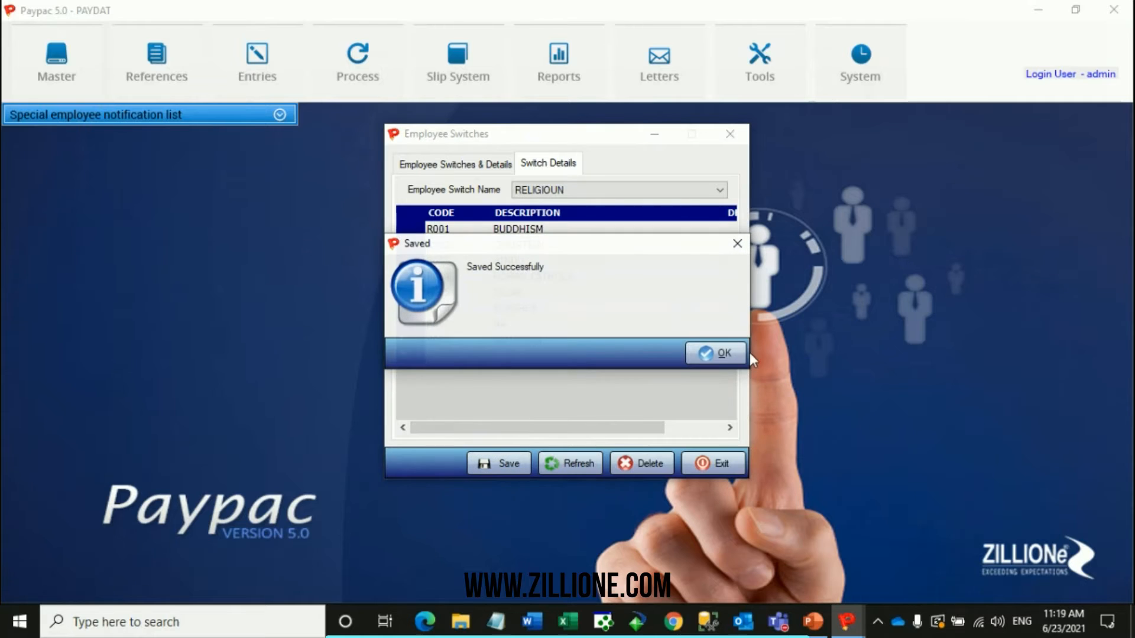
{"action": "left_click", "coordinate": [724, 353]}
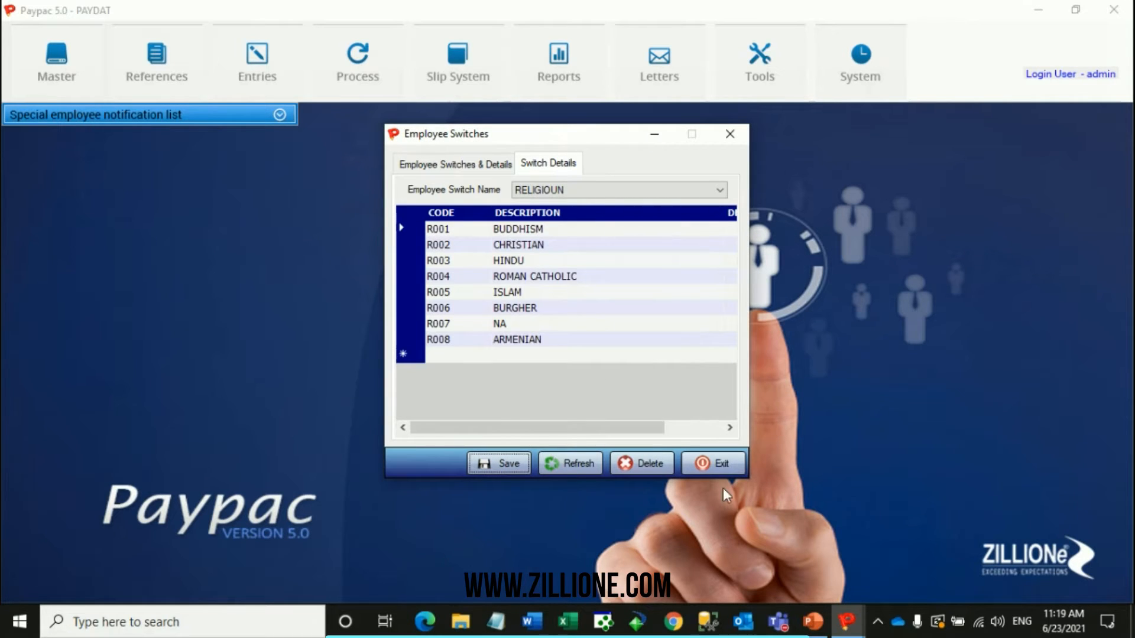
Close Employee Switches, reload the employee's record in Employee Information and show its designation details.
{"action": "left_click", "coordinate": [662, 133]}
{"action": "left_click", "coordinate": [177, 83]}
{"action": "mouse_move", "coordinate": [218, 112]}
{"action": "left_click", "coordinate": [367, 112]}
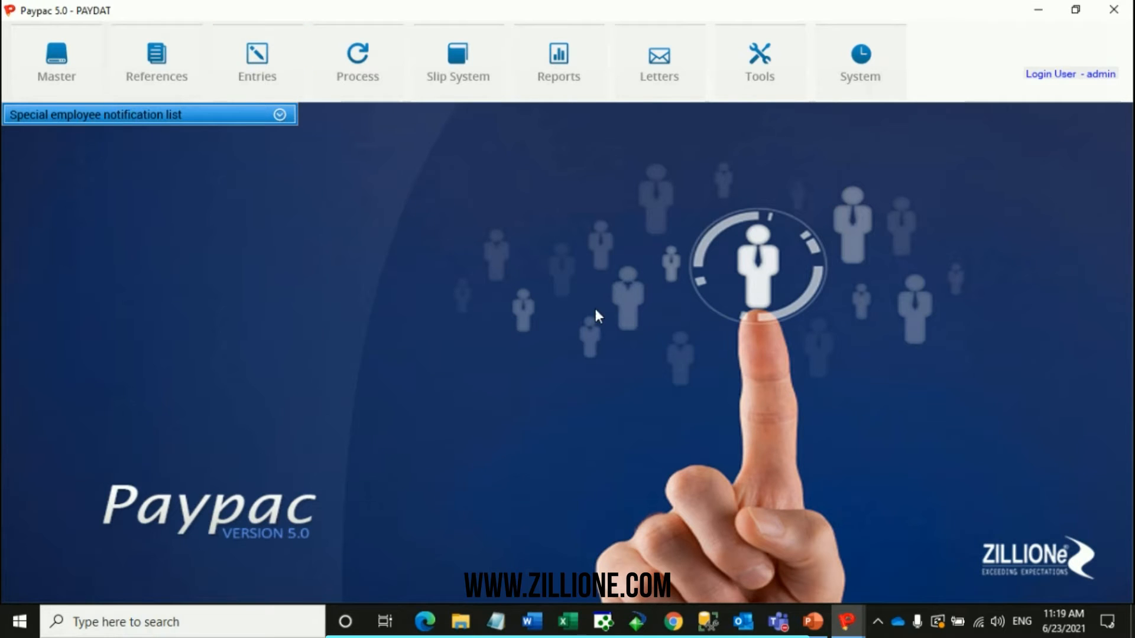
{"action": "key", "text": "ctrl+v"}
{"action": "key", "text": "Tab"}
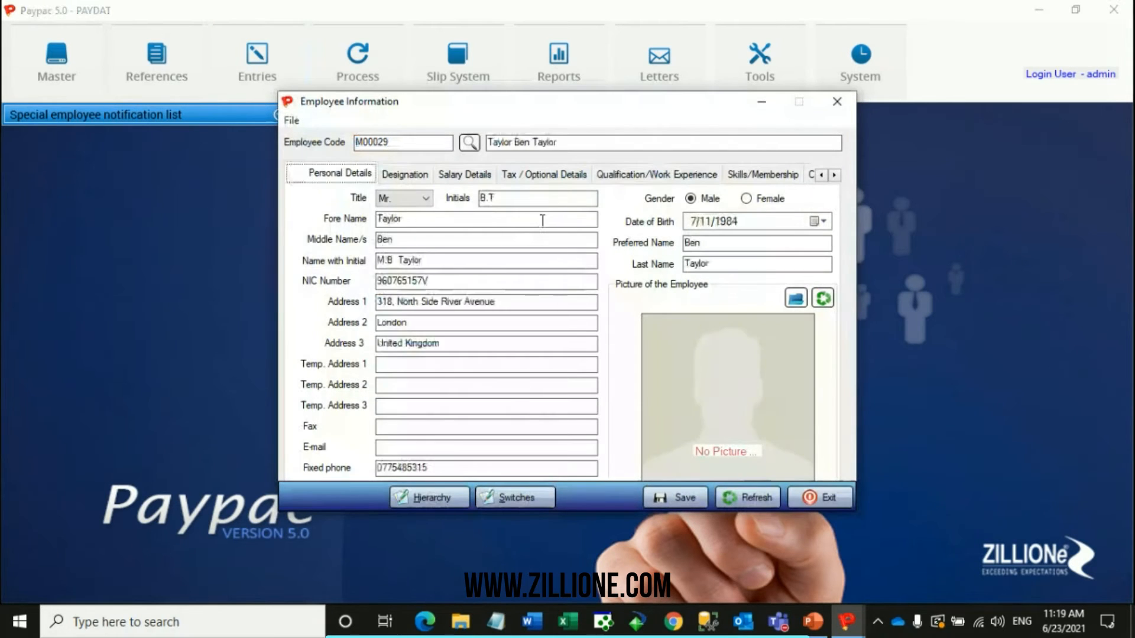
{"action": "left_click", "coordinate": [428, 176]}
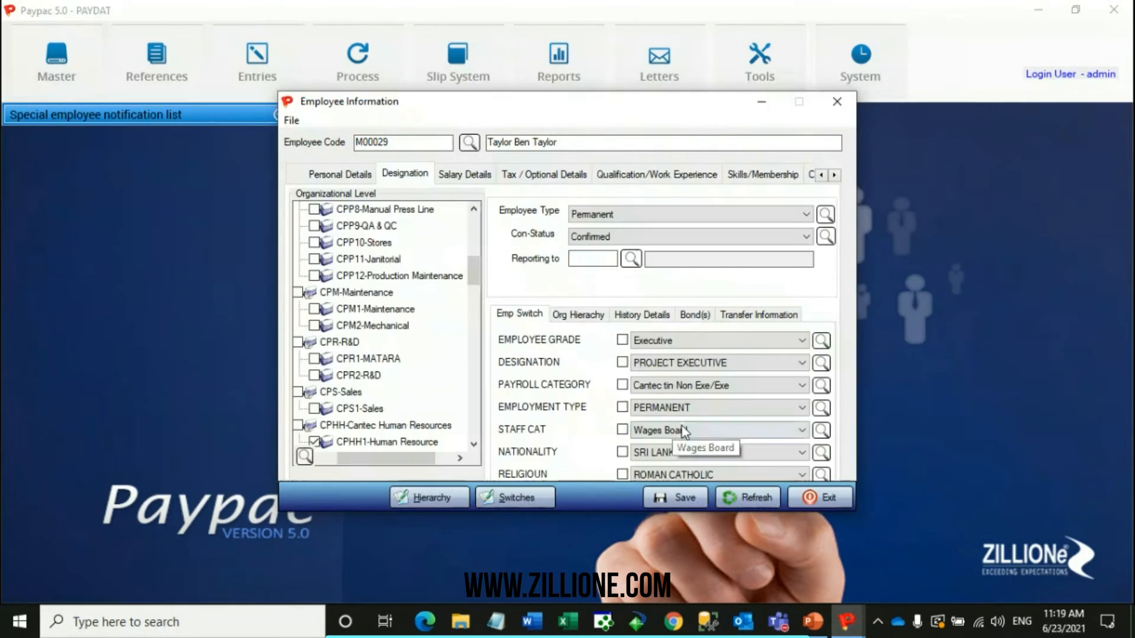
View the religion choices offered in the employee's designation details and clear the form without choosing one.
{"action": "left_click", "coordinate": [702, 470]}
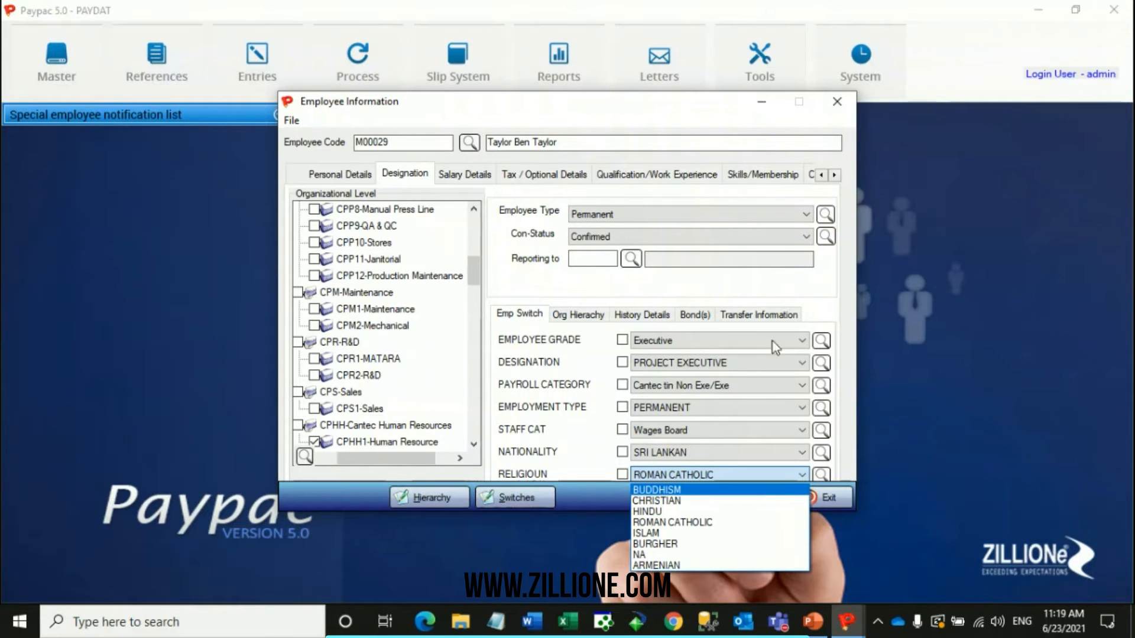
{"action": "left_click", "coordinate": [563, 463]}
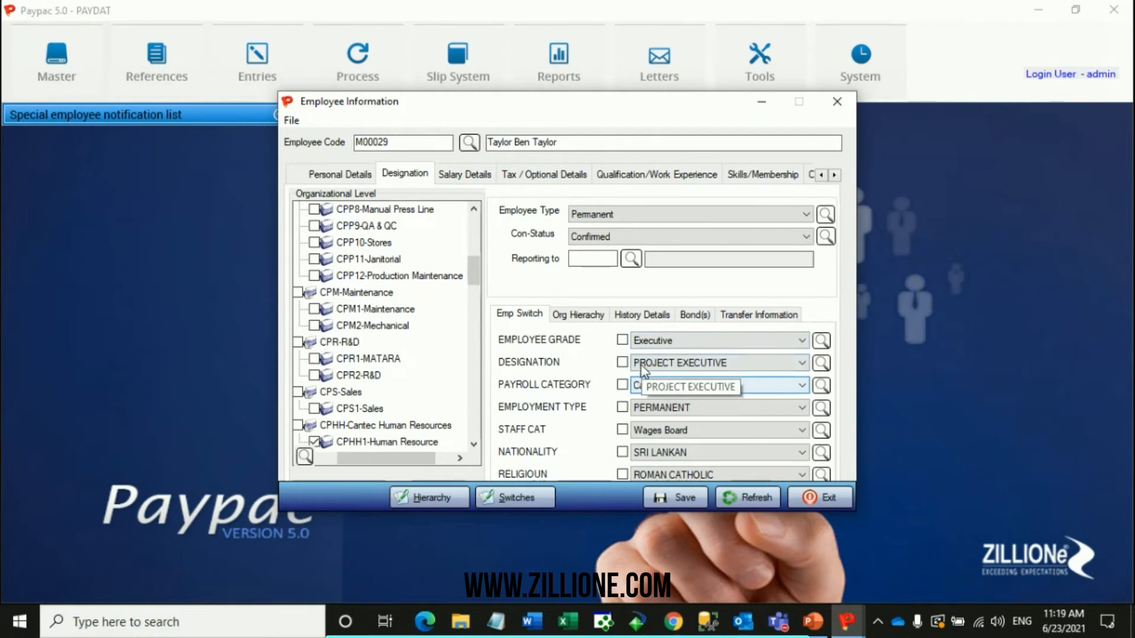
{"action": "left_click", "coordinate": [728, 501]}
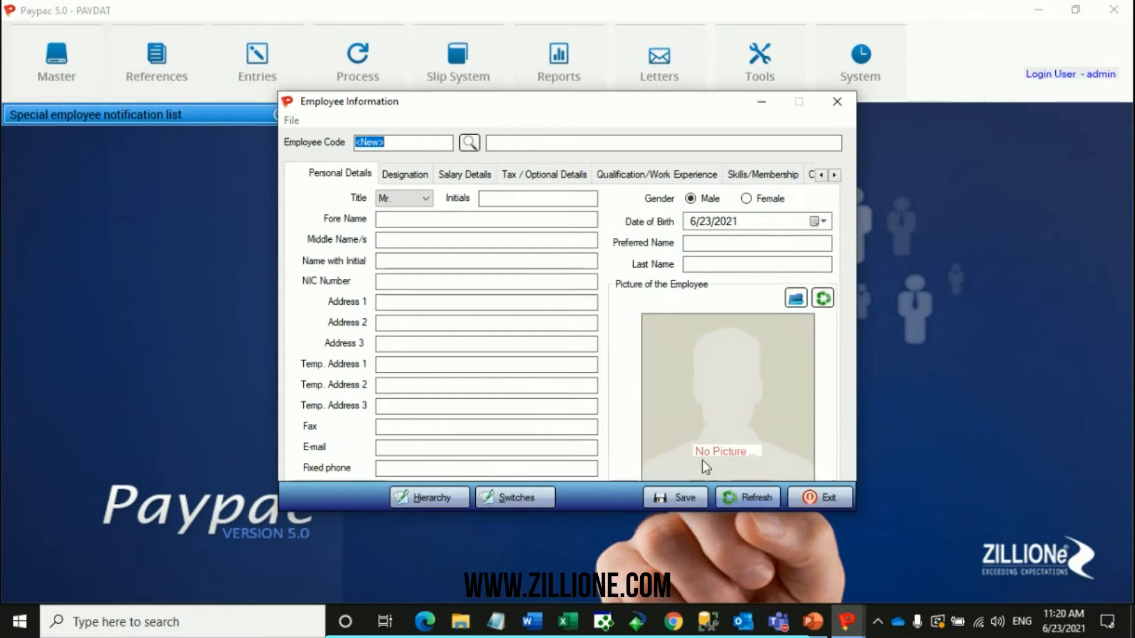
Show the search fields available in the Employee Selector and close the selector.
{"action": "left_click", "coordinate": [468, 144]}
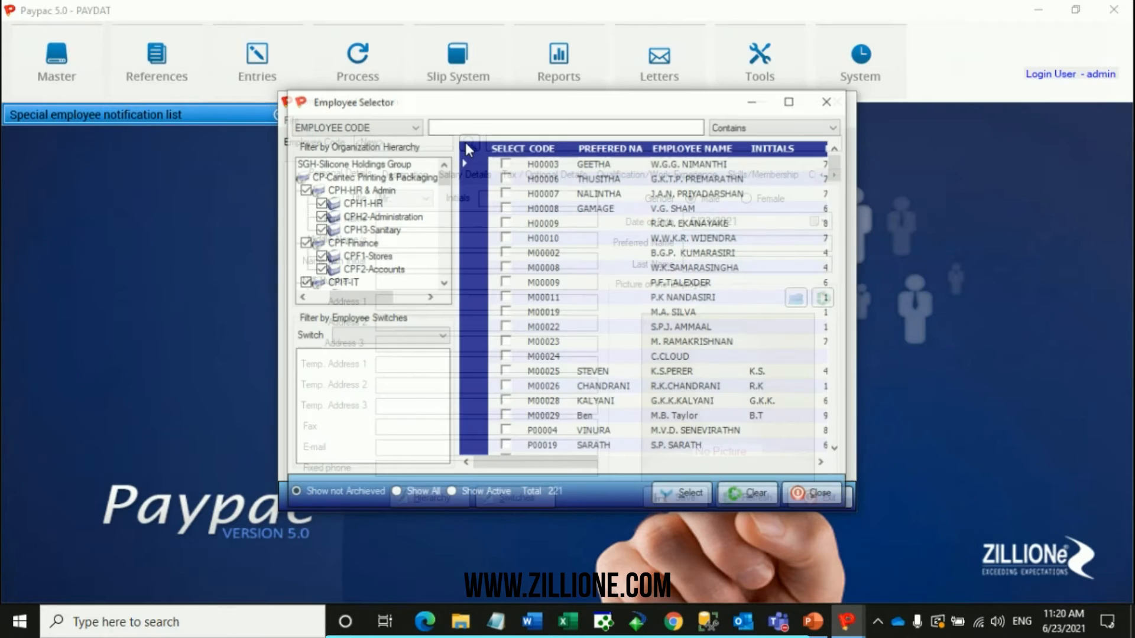
{"action": "left_click", "coordinate": [385, 126]}
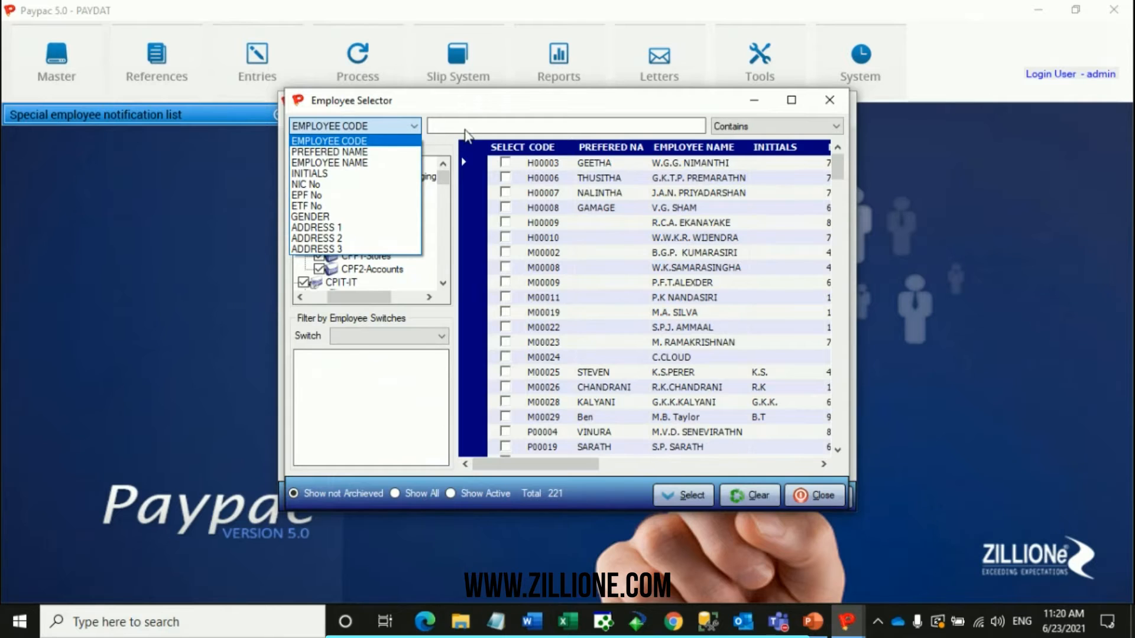
{"action": "left_click", "coordinate": [821, 108]}
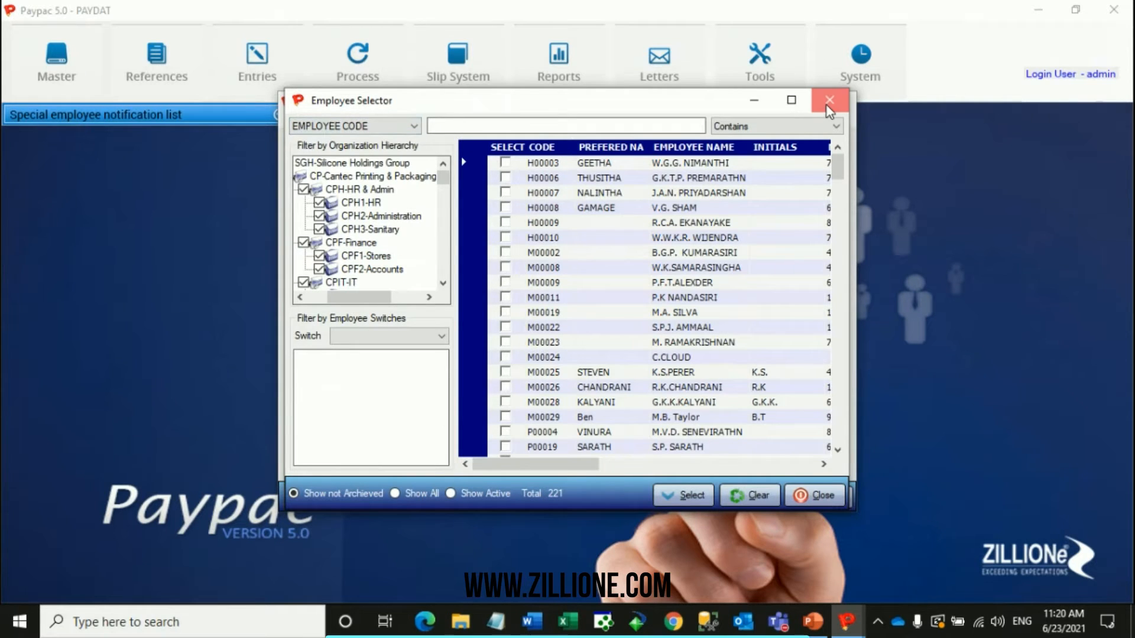
{"action": "left_click", "coordinate": [826, 105]}
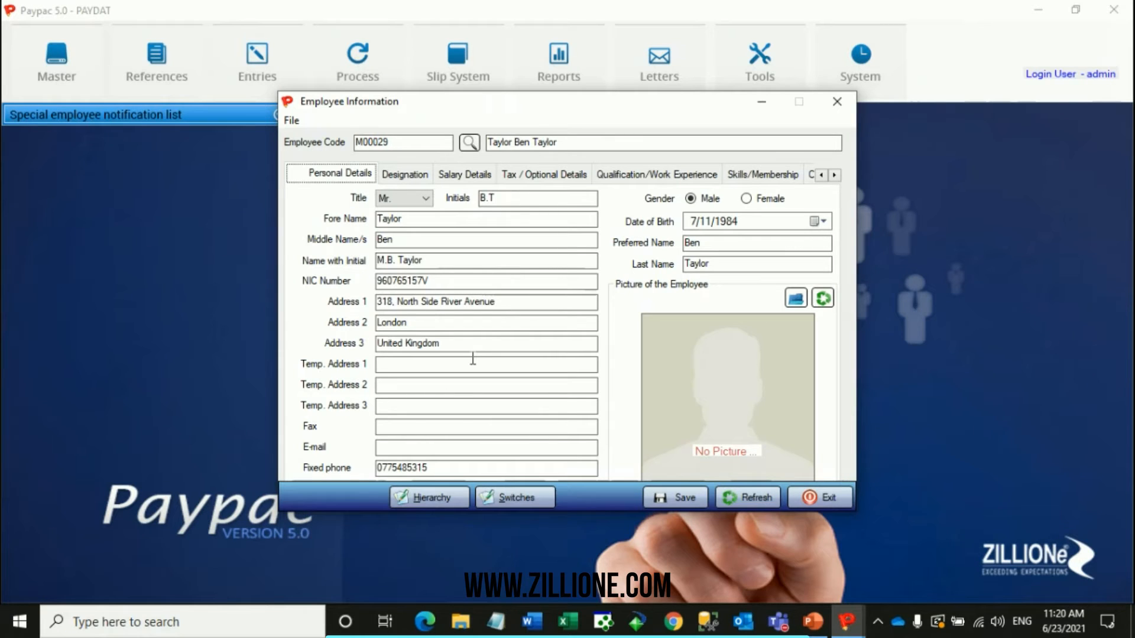
Select employee Ben in the Employee Selector and show the record's designation details.
{"action": "left_click", "coordinate": [470, 143]}
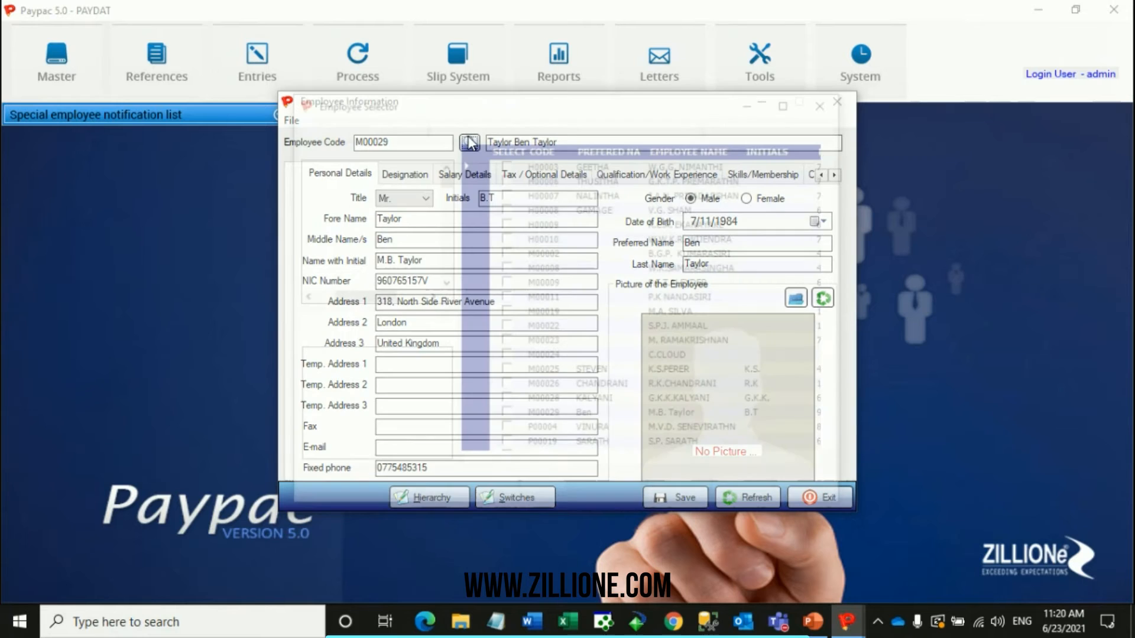
{"action": "left_click", "coordinate": [505, 416]}
{"action": "left_click", "coordinate": [679, 494]}
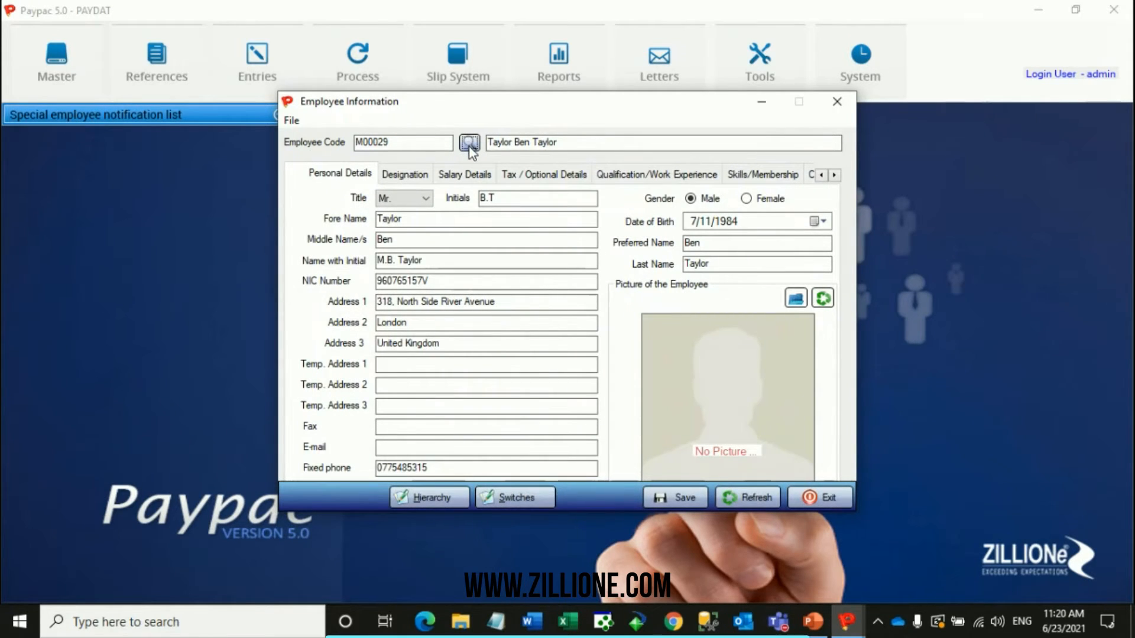
{"action": "left_click", "coordinate": [413, 179]}
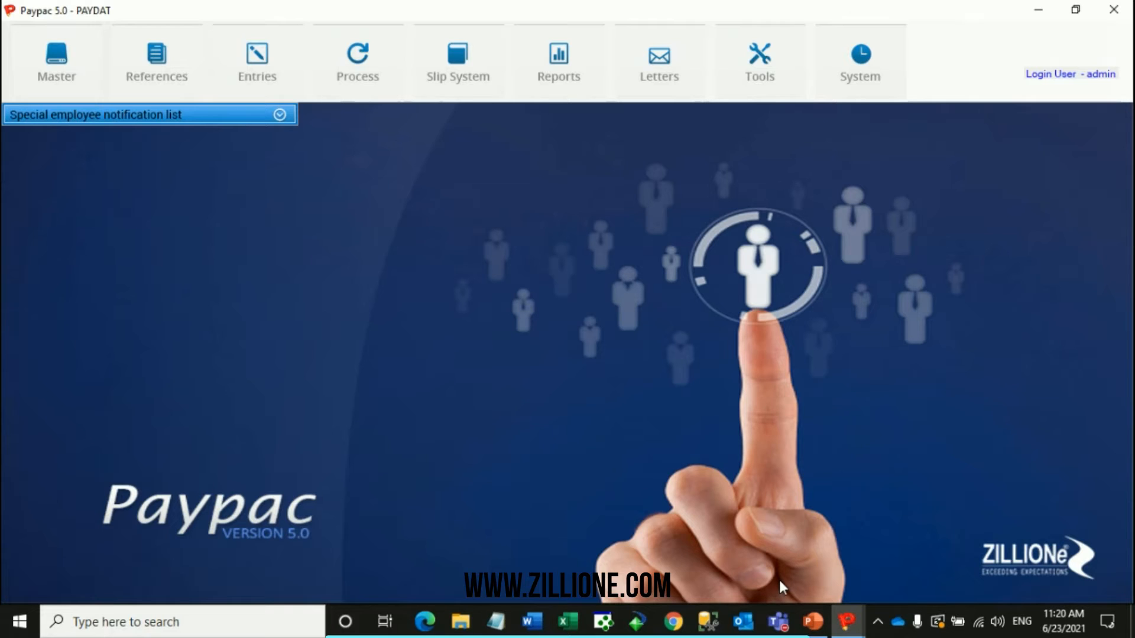
{"action": "left_click", "coordinate": [779, 623]}
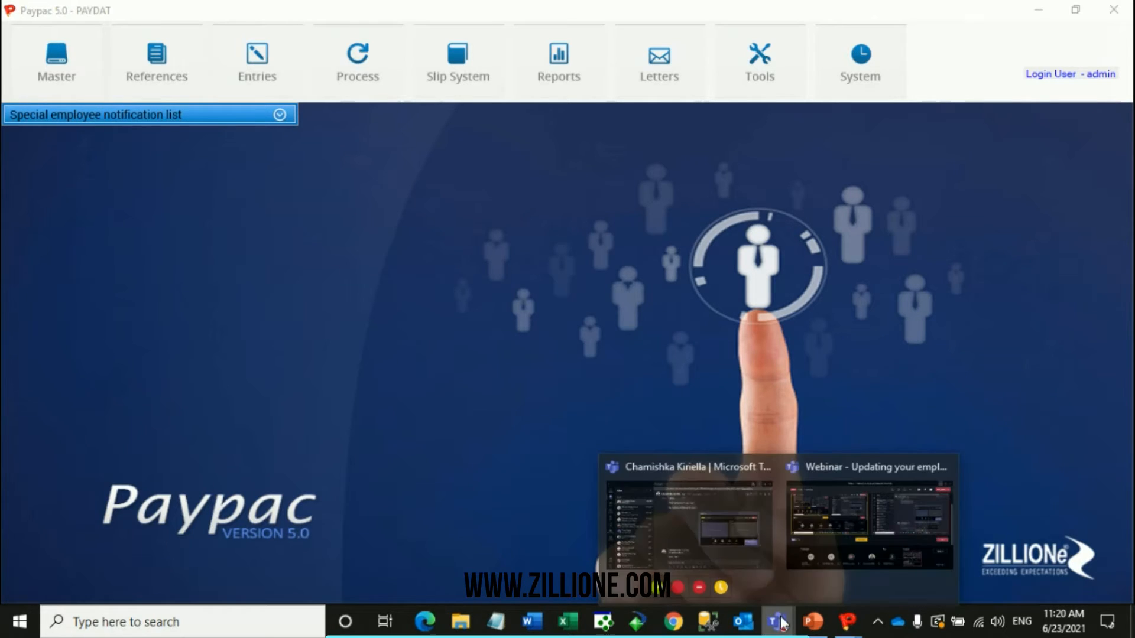
{"action": "left_click", "coordinate": [892, 415]}
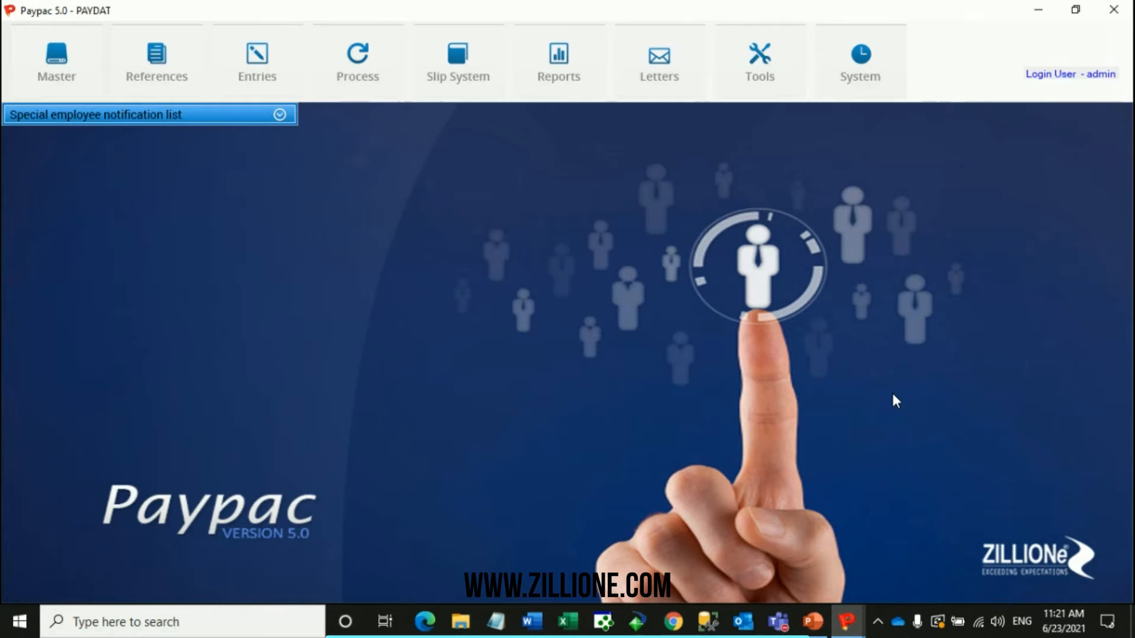
Close the Employee Switches window and return to the employee's personal details in Employee Information.
{"action": "left_click", "coordinate": [856, 627]}
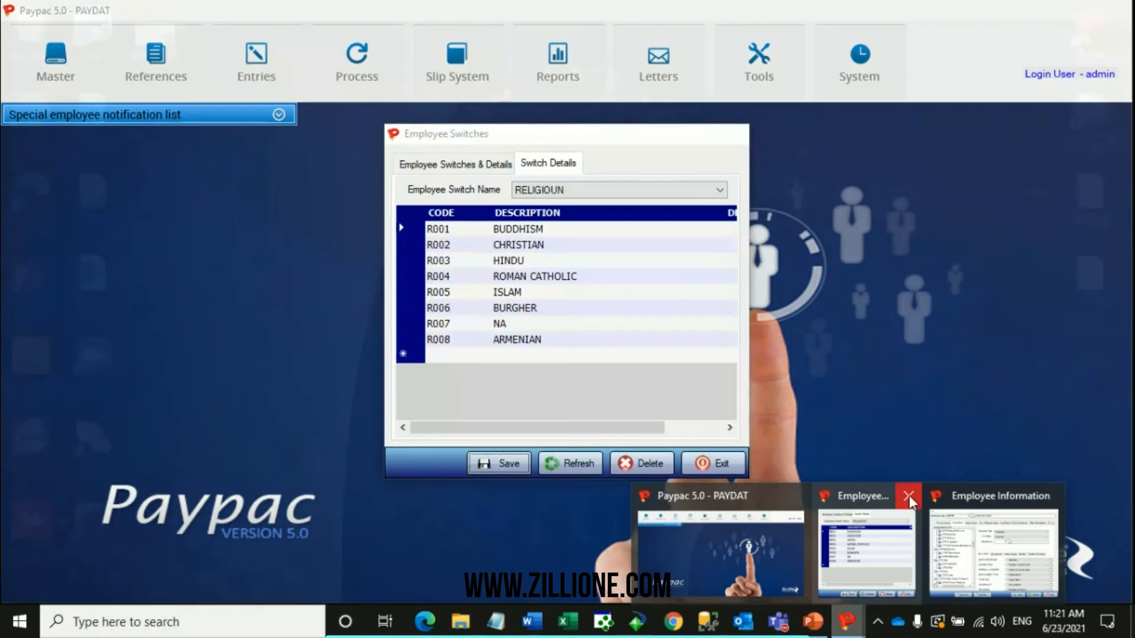
{"action": "left_click", "coordinate": [909, 496]}
{"action": "left_click", "coordinate": [979, 542]}
{"action": "left_click", "coordinate": [352, 174]}
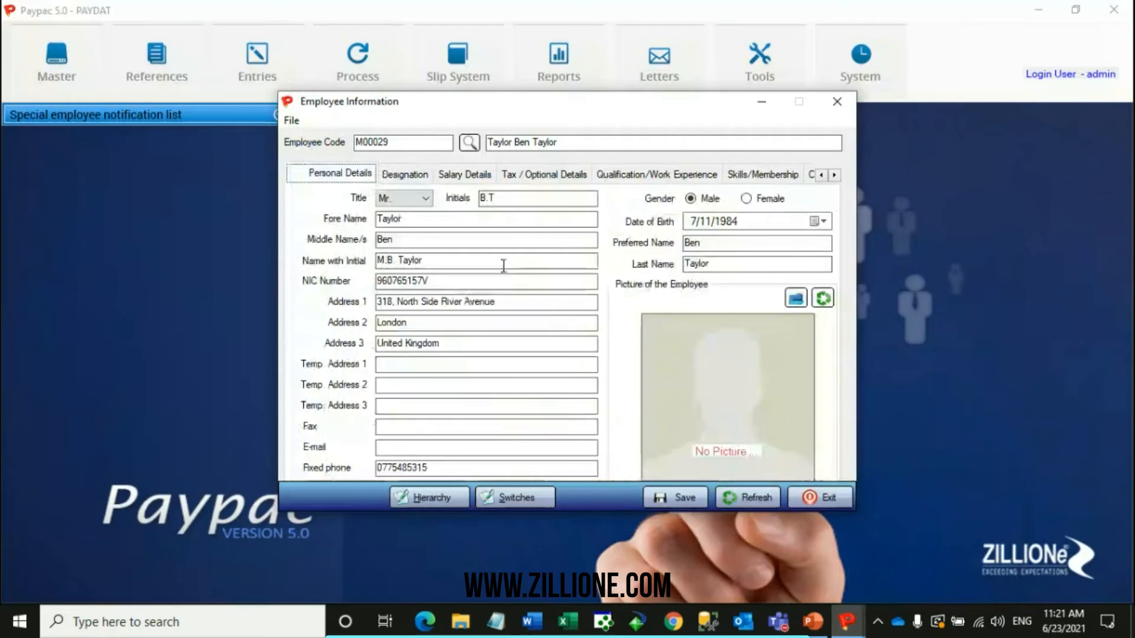
Show the employee's tax and optional details and toggle the 5000 NOT ELIG flag on and back off.
{"action": "left_click", "coordinate": [529, 175]}
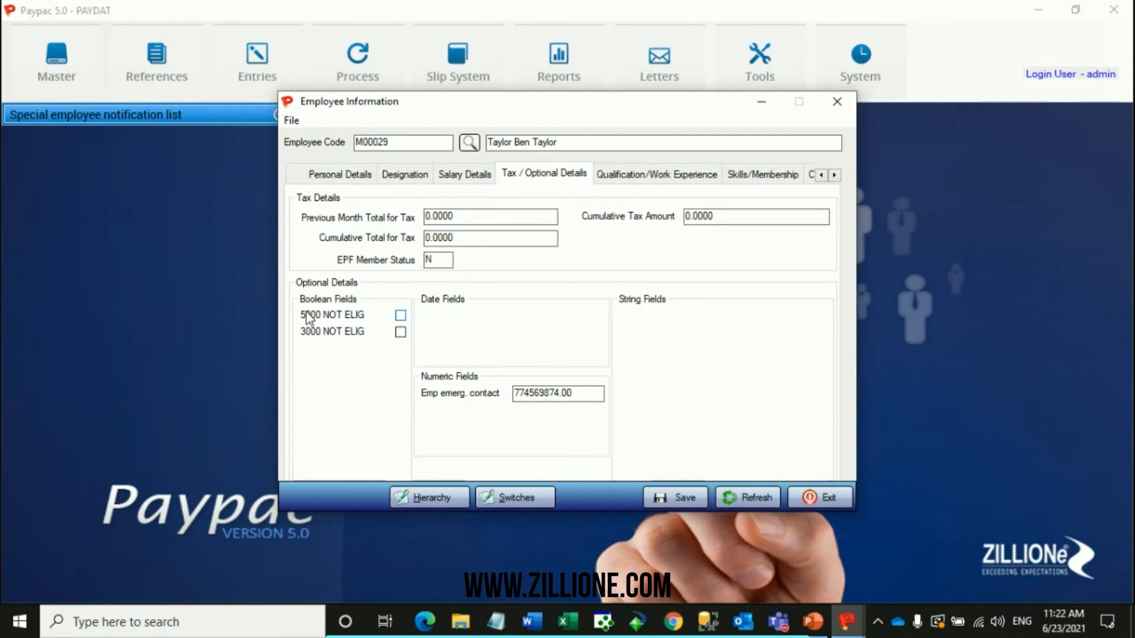
{"action": "left_click", "coordinate": [400, 315]}
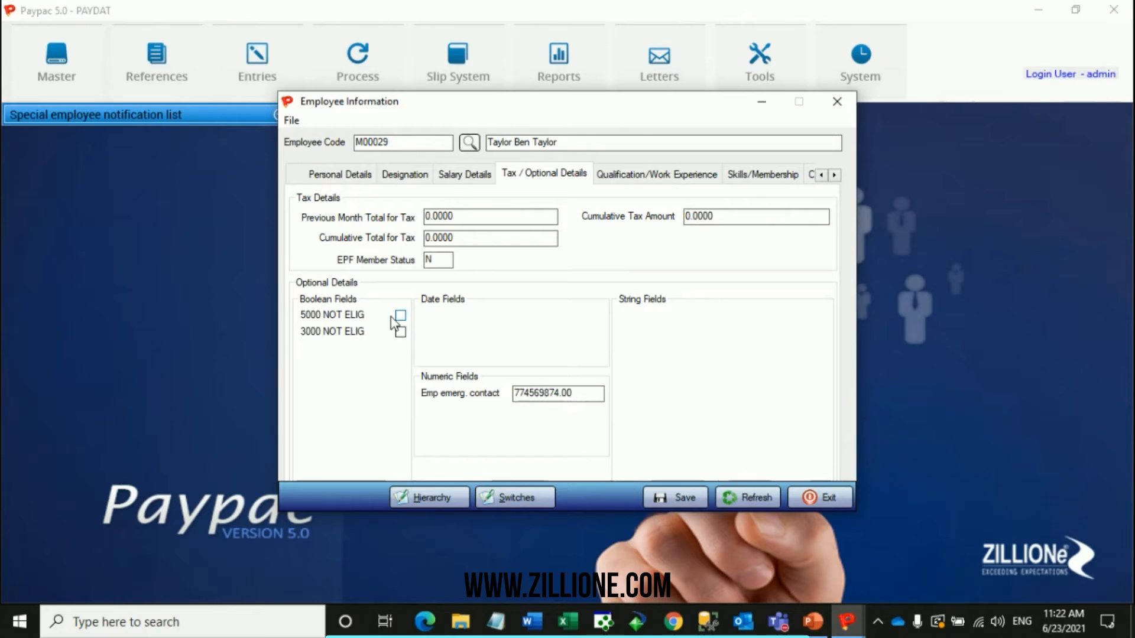
{"action": "left_click", "coordinate": [400, 315]}
Minimize the employee's record and open the Optional Field Settings in the company's Organization Details.
{"action": "left_click", "coordinate": [760, 104]}
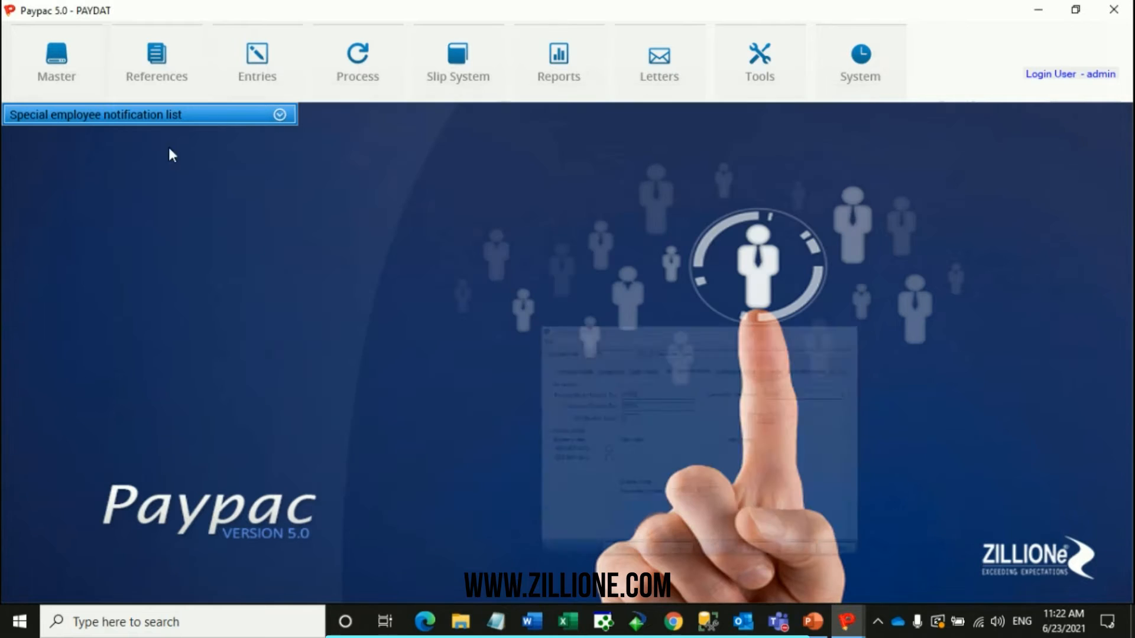
{"action": "left_click", "coordinate": [57, 84]}
{"action": "mouse_move", "coordinate": [83, 115]}
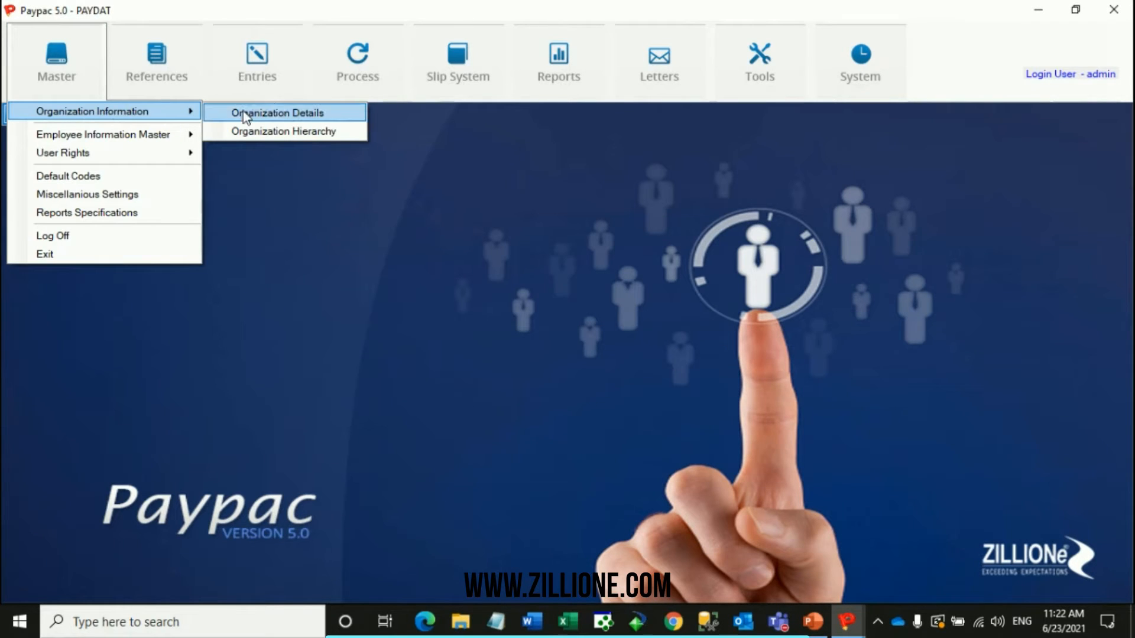
{"action": "left_click", "coordinate": [289, 118]}
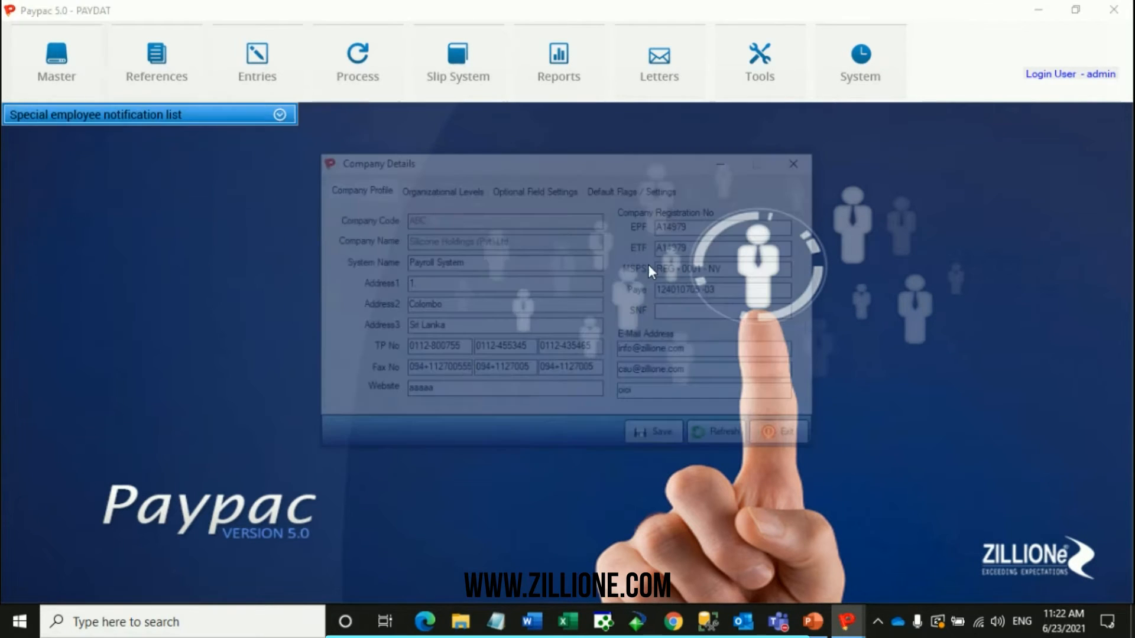
{"action": "left_click", "coordinate": [535, 188]}
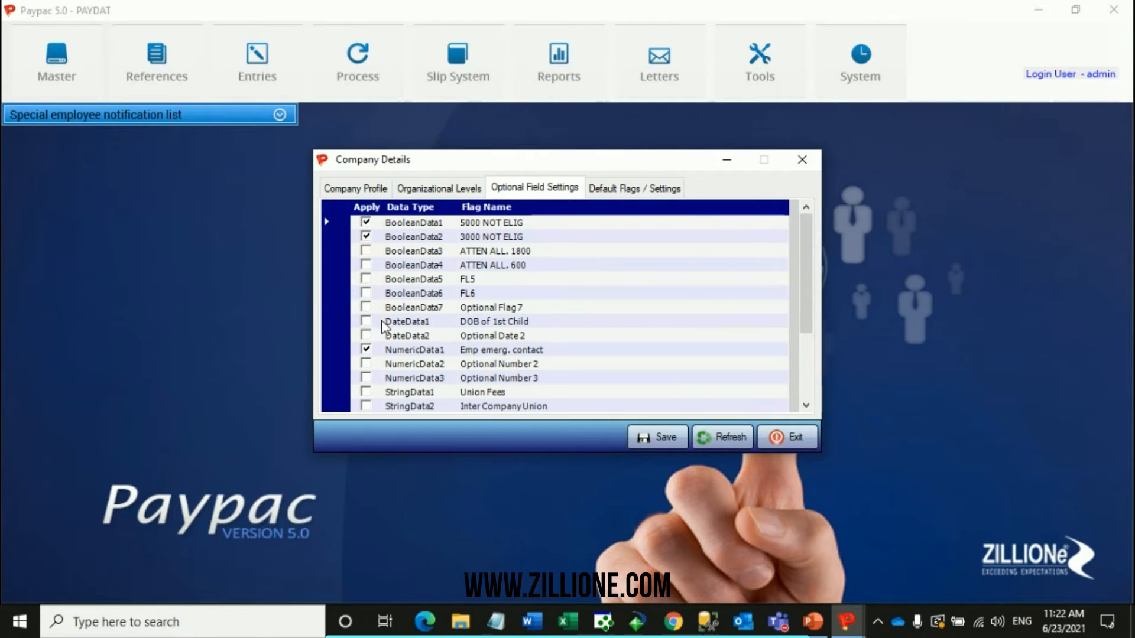
Apply the optional field StringData1 and rename its flag from Union Fees to "Emergency cont. nam".
{"action": "scroll", "coordinate": [385, 331], "scroll_direction": "down", "scroll_amount": 1}
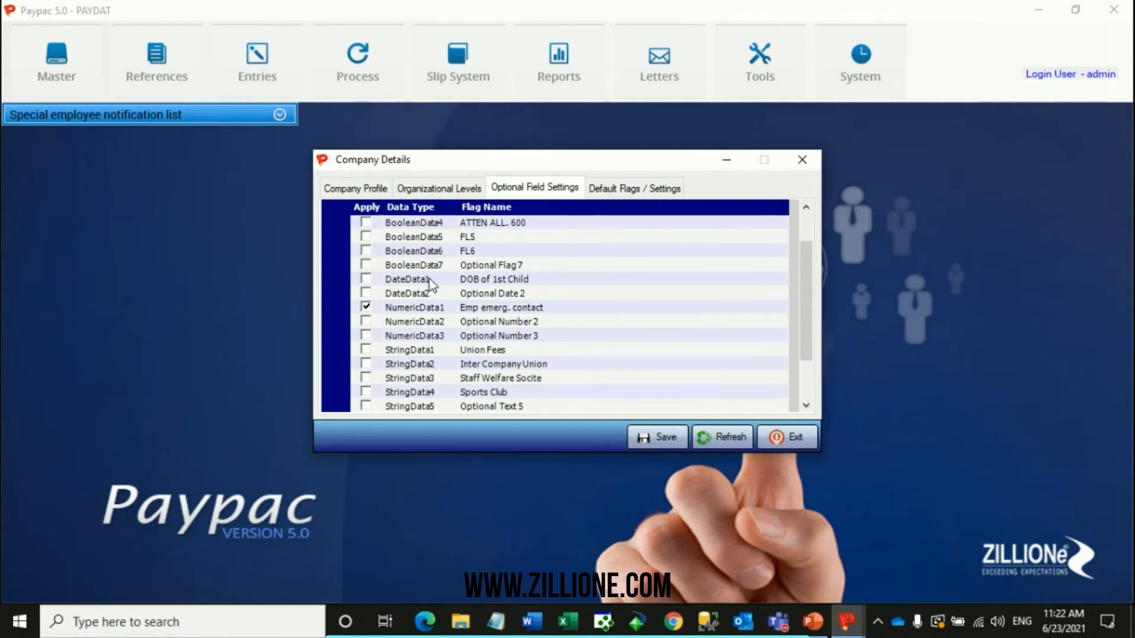
{"action": "scroll", "coordinate": [415, 325], "scroll_direction": "down", "scroll_amount": 1}
{"action": "scroll", "coordinate": [415, 325], "scroll_direction": "down", "scroll_amount": 1}
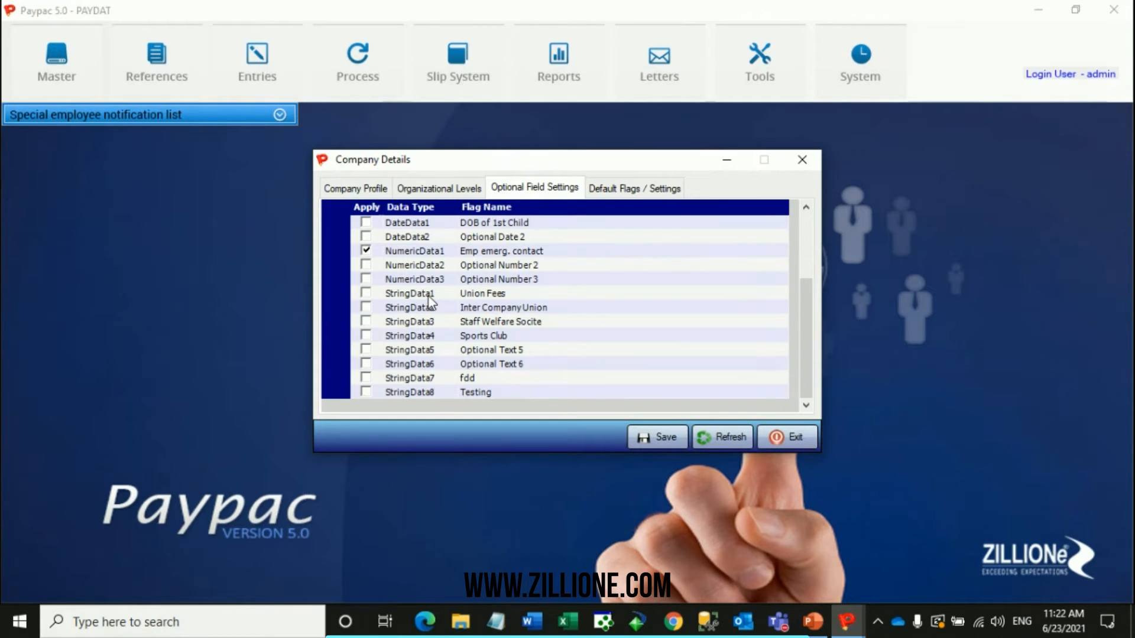
{"action": "left_click", "coordinate": [365, 293]}
{"action": "left_click", "coordinate": [523, 294]}
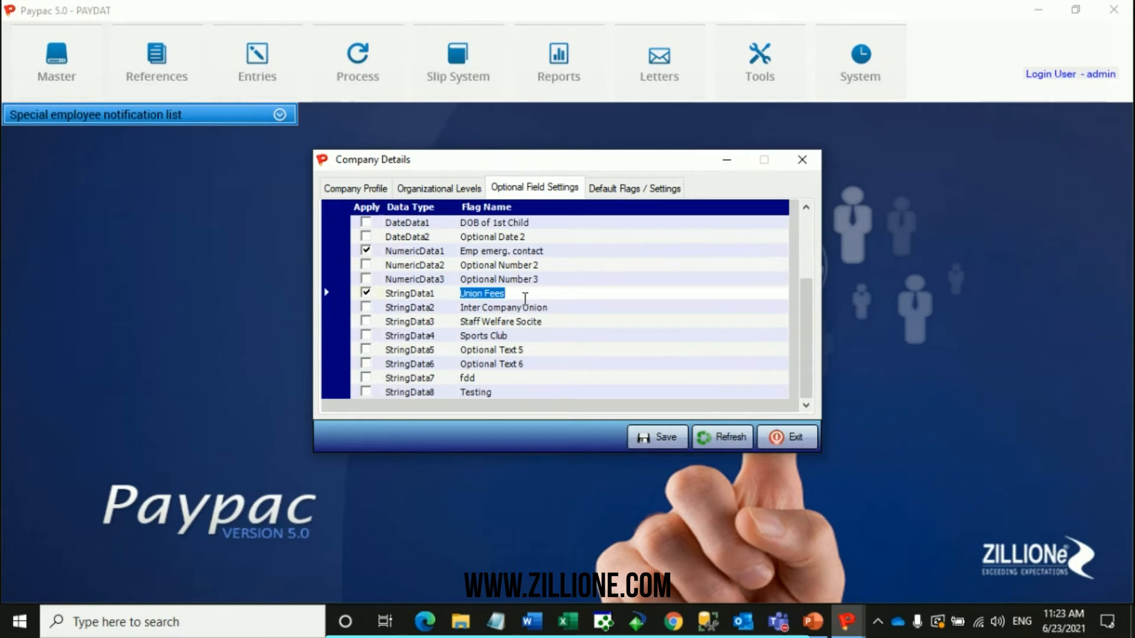
{"action": "type", "text": "e"}
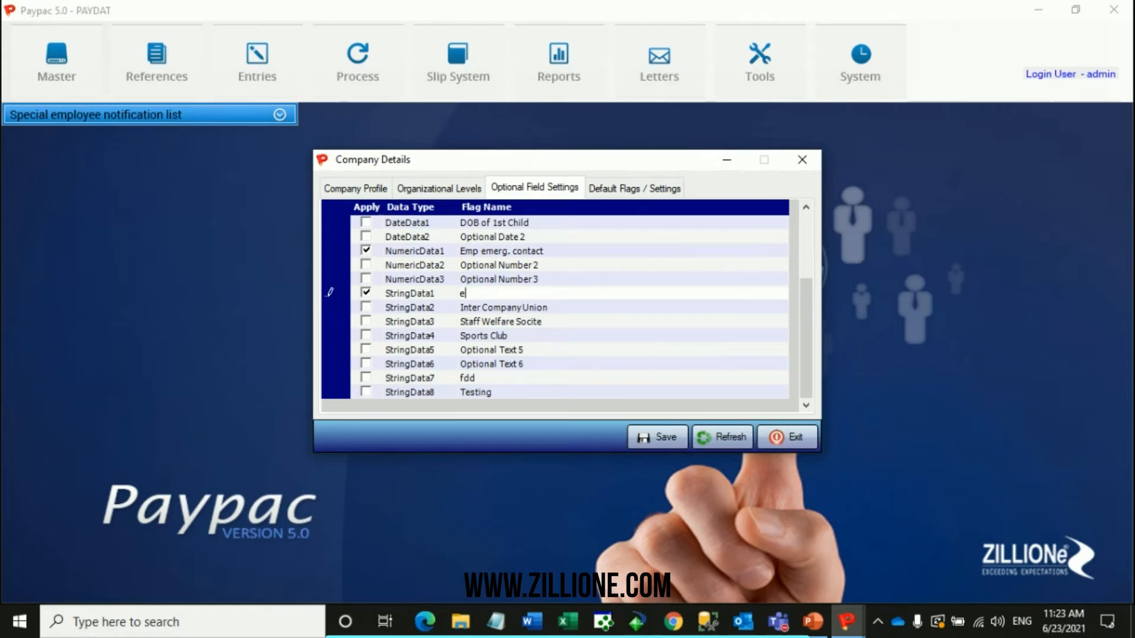
{"action": "type", "text": "Emergen"}
{"action": "type", "text": "cy con"}
{"action": "type", "text": "t,"}
{"action": "type", "text": " nam"}
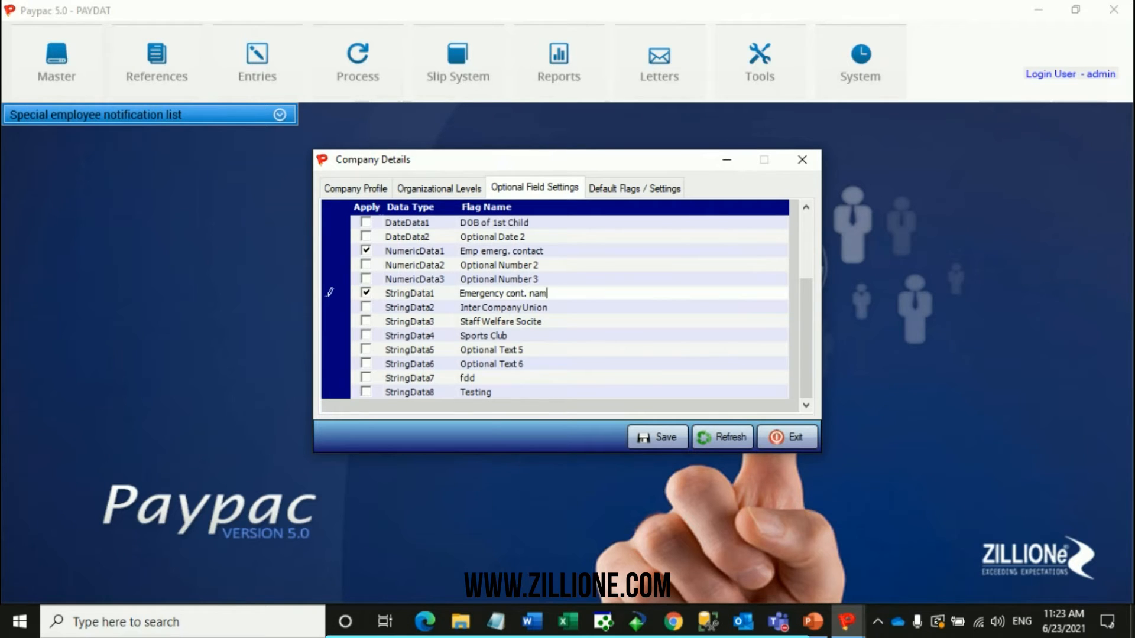
Save the changed optional field settings in Company Details.
{"action": "scroll", "coordinate": [522, 300], "scroll_direction": "up", "scroll_amount": 1}
{"action": "right_click", "coordinate": [523, 300]}
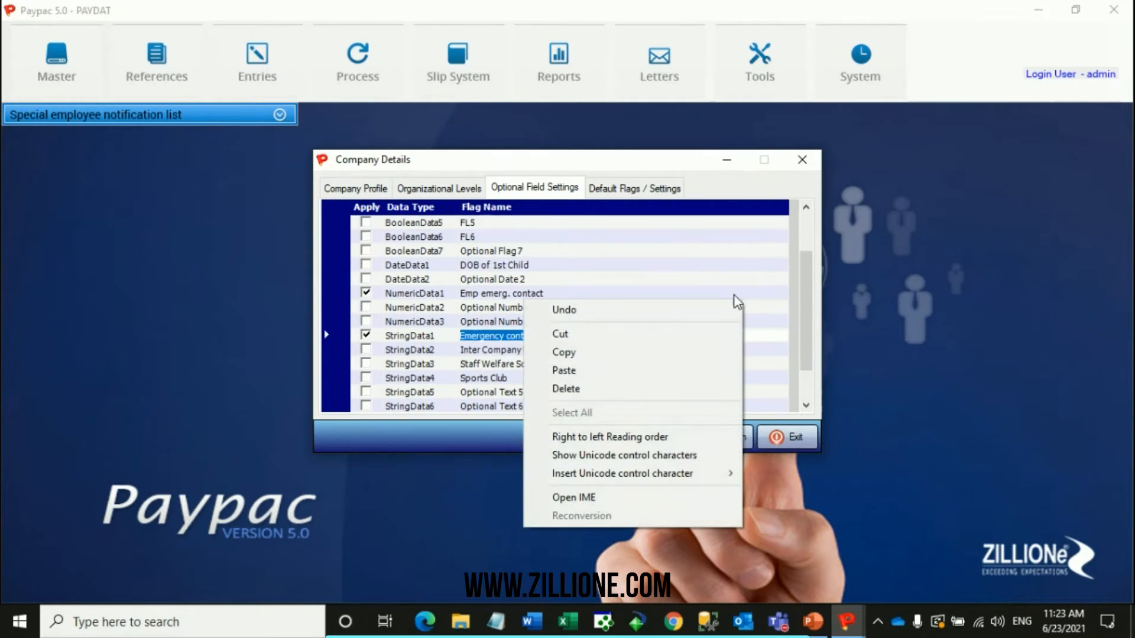
{"action": "left_click", "coordinate": [763, 393]}
{"action": "left_click", "coordinate": [658, 434]}
{"action": "left_click", "coordinate": [704, 350]}
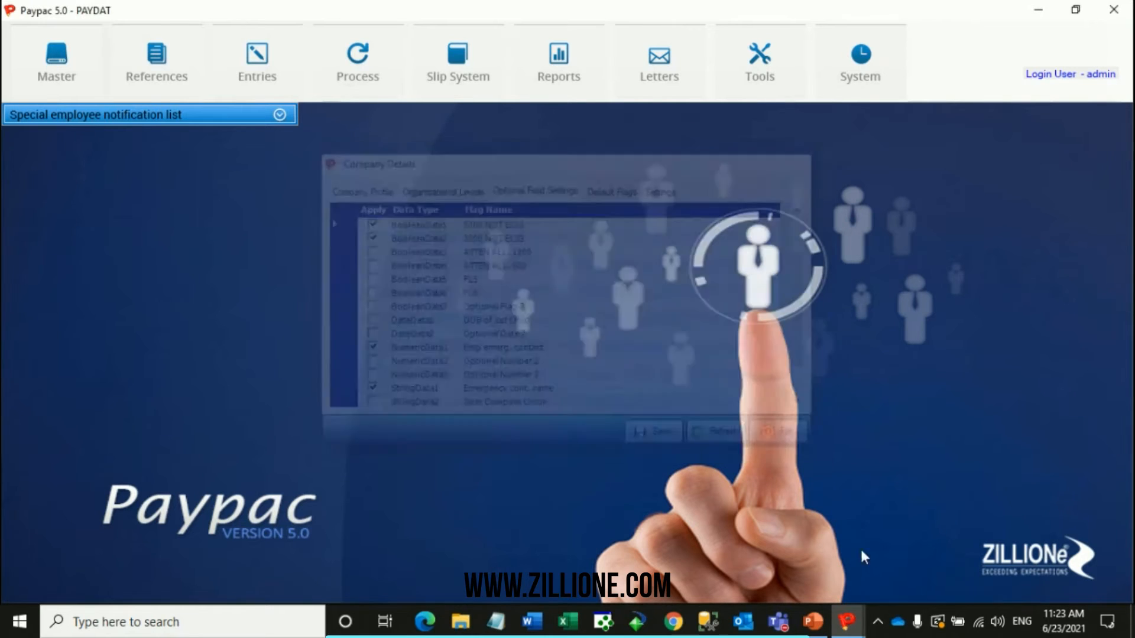
Close the Employee Information window that is still open and reopen it with a blank record.
{"action": "mouse_move", "coordinate": [847, 620]}
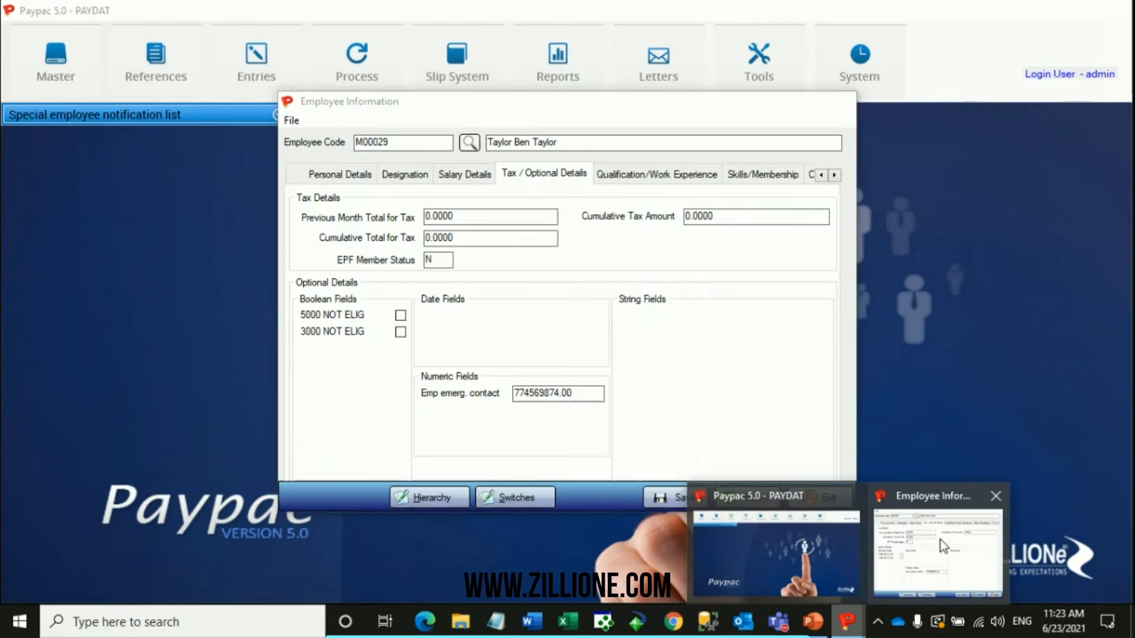
{"action": "left_click", "coordinate": [940, 539]}
{"action": "left_click", "coordinate": [183, 68]}
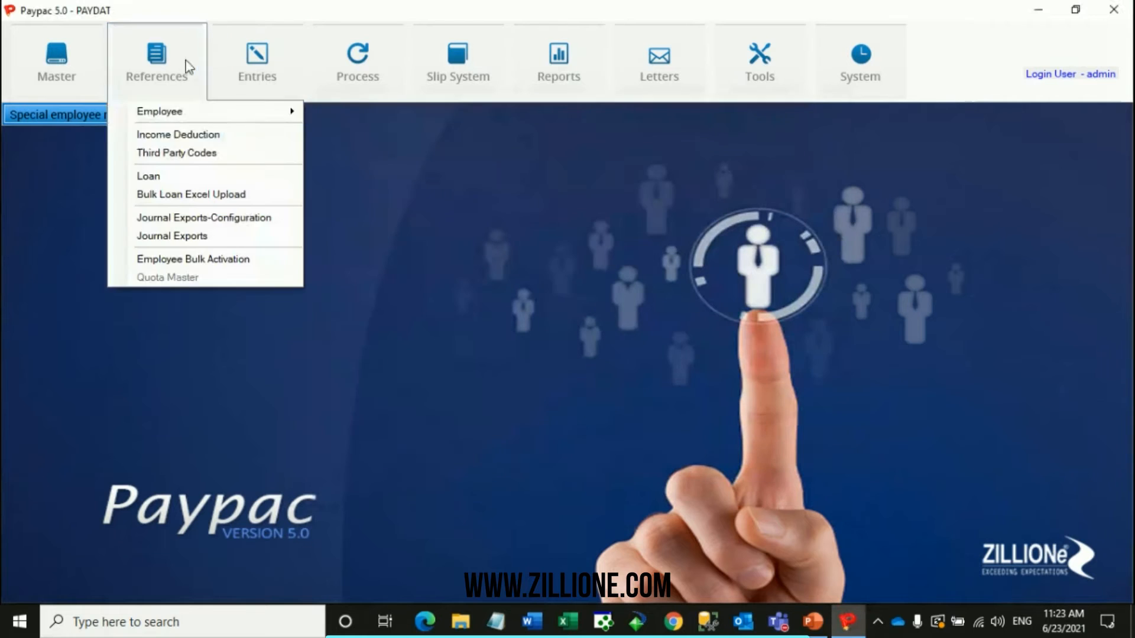
{"action": "mouse_move", "coordinate": [252, 121]}
{"action": "left_click", "coordinate": [361, 113]}
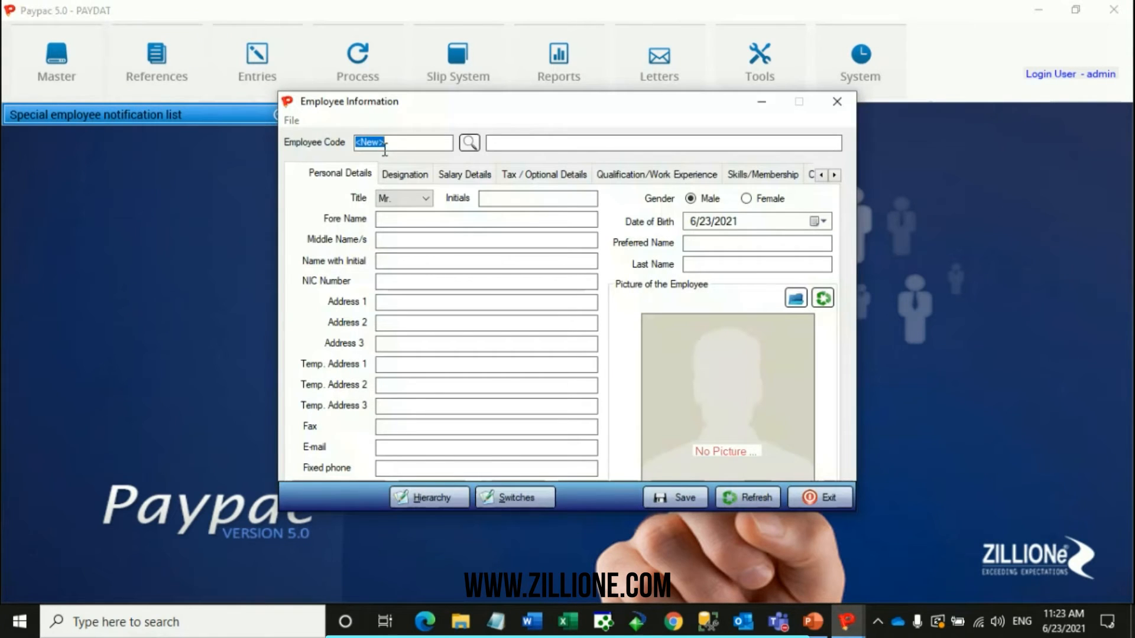
Load employee Ben through the Employee Selector and show the record's tax and optional details.
{"action": "left_click", "coordinate": [395, 149]}
{"action": "double_click", "coordinate": [398, 149]}
{"action": "left_click", "coordinate": [465, 149]}
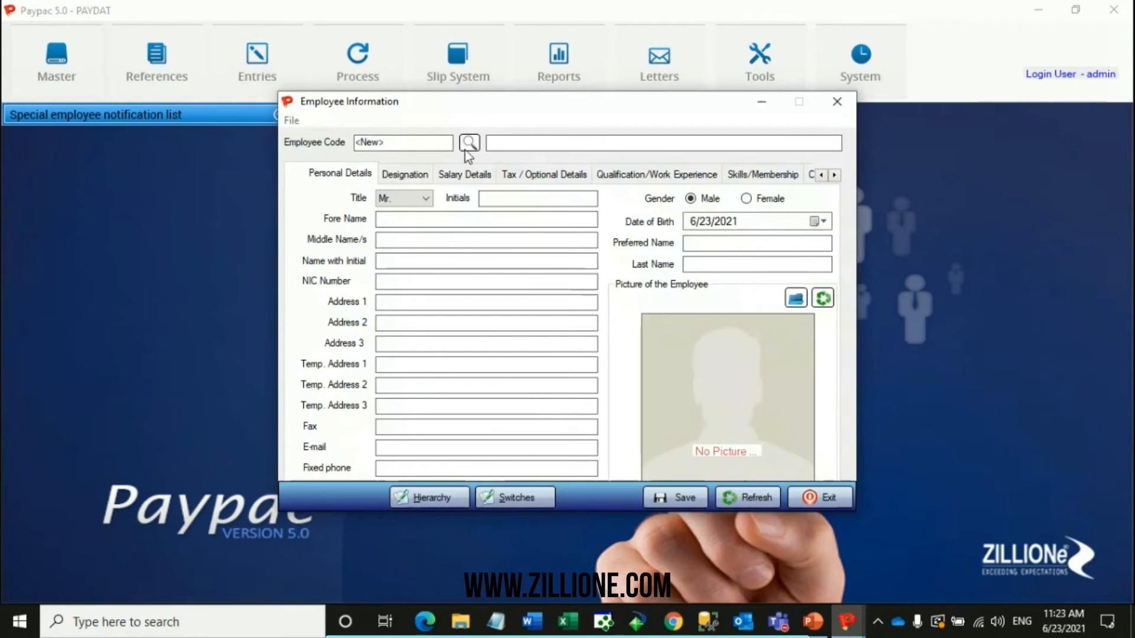
{"action": "left_click", "coordinate": [468, 148]}
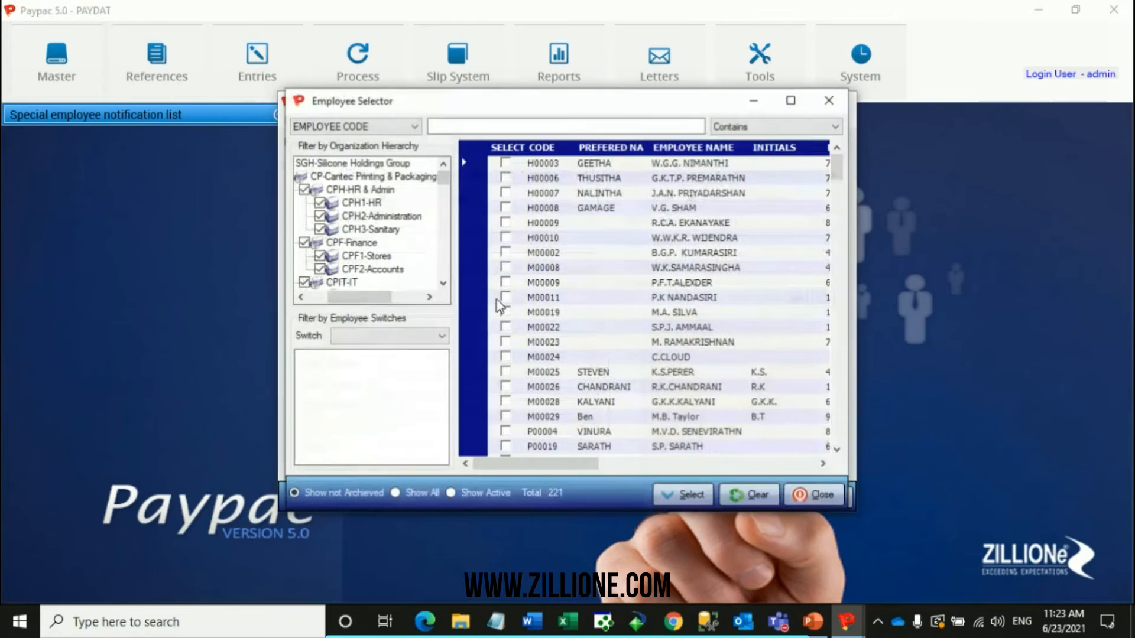
{"action": "left_click", "coordinate": [681, 495]}
{"action": "left_click", "coordinate": [545, 173]}
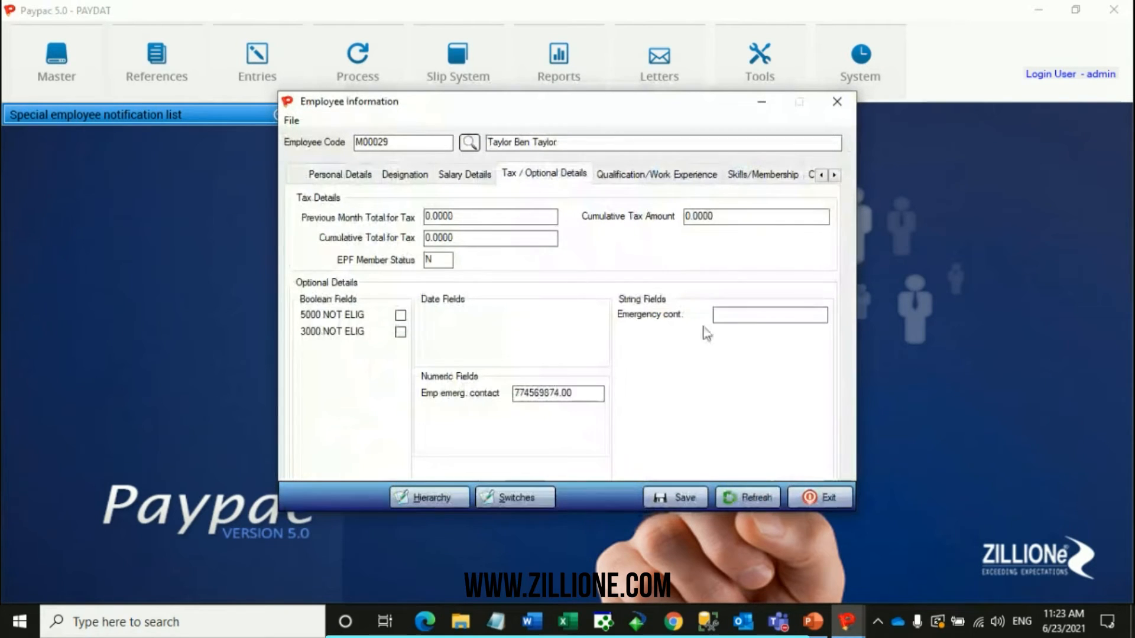
Enter the emergency contact's name in the Emergency cont. string field and save the employee's record.
{"action": "left_click", "coordinate": [754, 309]}
{"action": "type", "text": "Mary Ann"}
{"action": "left_click", "coordinate": [678, 495]}
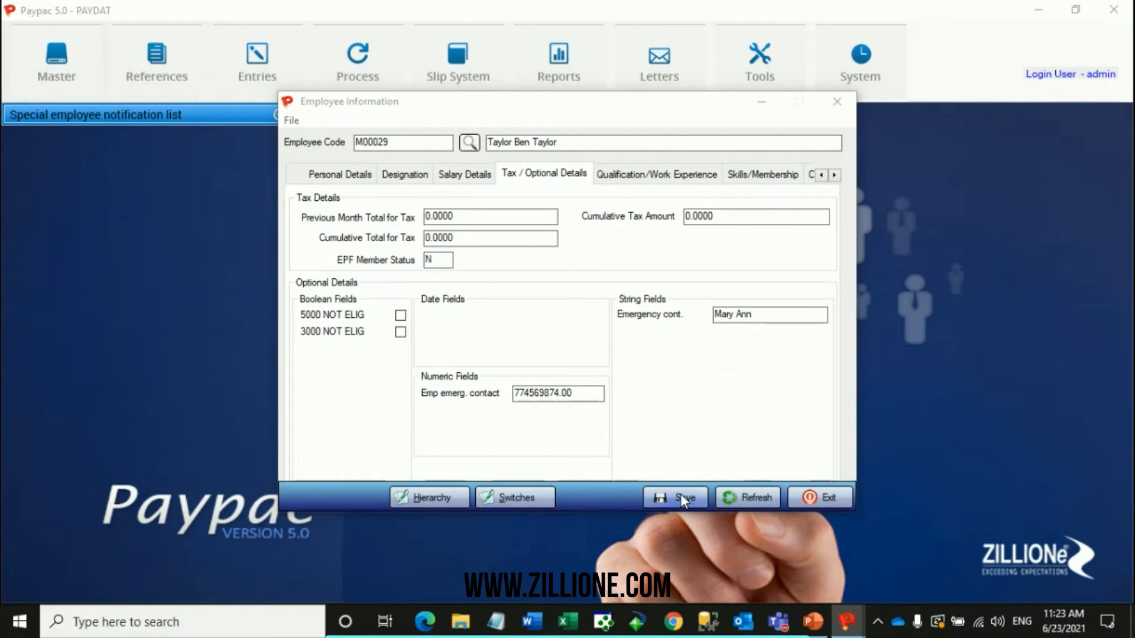
{"action": "left_click", "coordinate": [716, 354]}
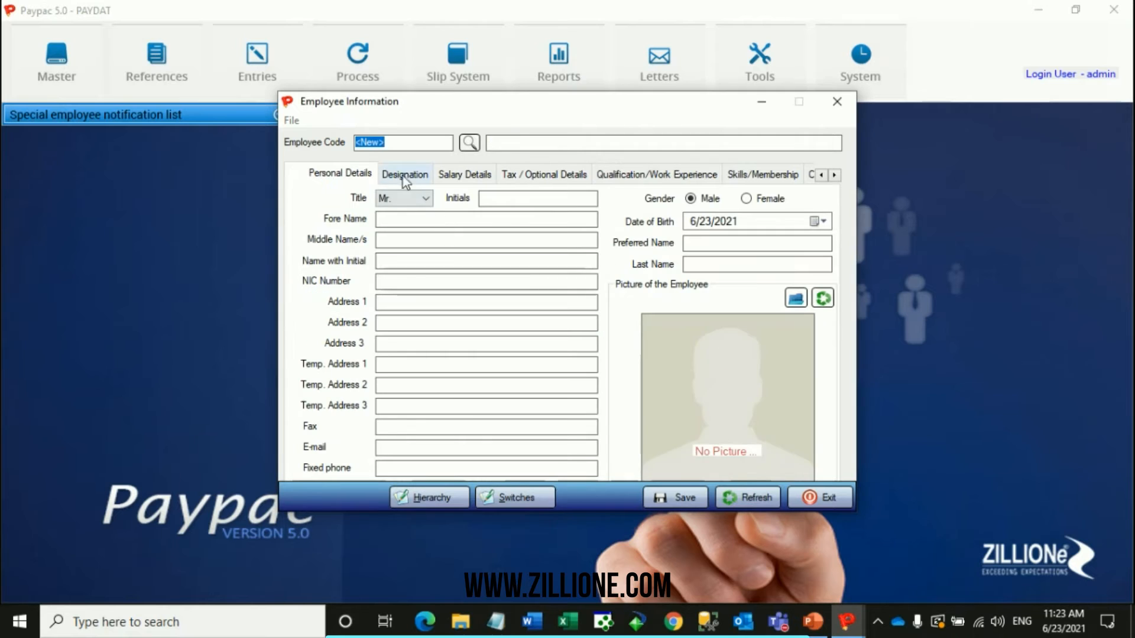
Reload the saved employee's record through the Employee Selector and check the stored tax and optional details.
{"action": "left_click", "coordinate": [470, 145]}
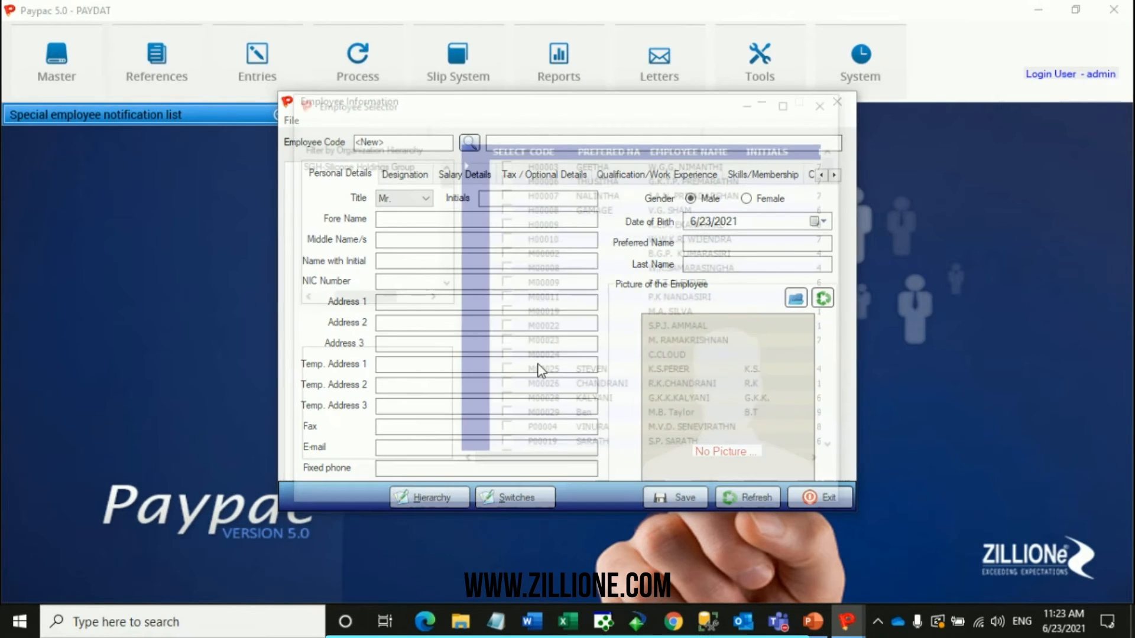
{"action": "left_click", "coordinate": [505, 412]}
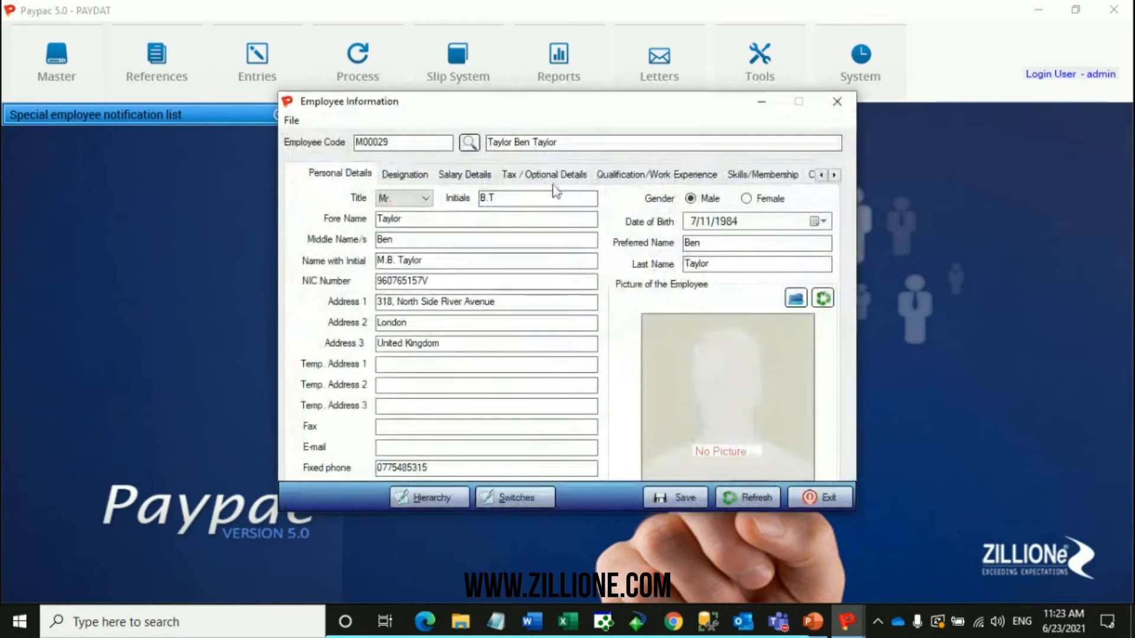
{"action": "left_click", "coordinate": [550, 175]}
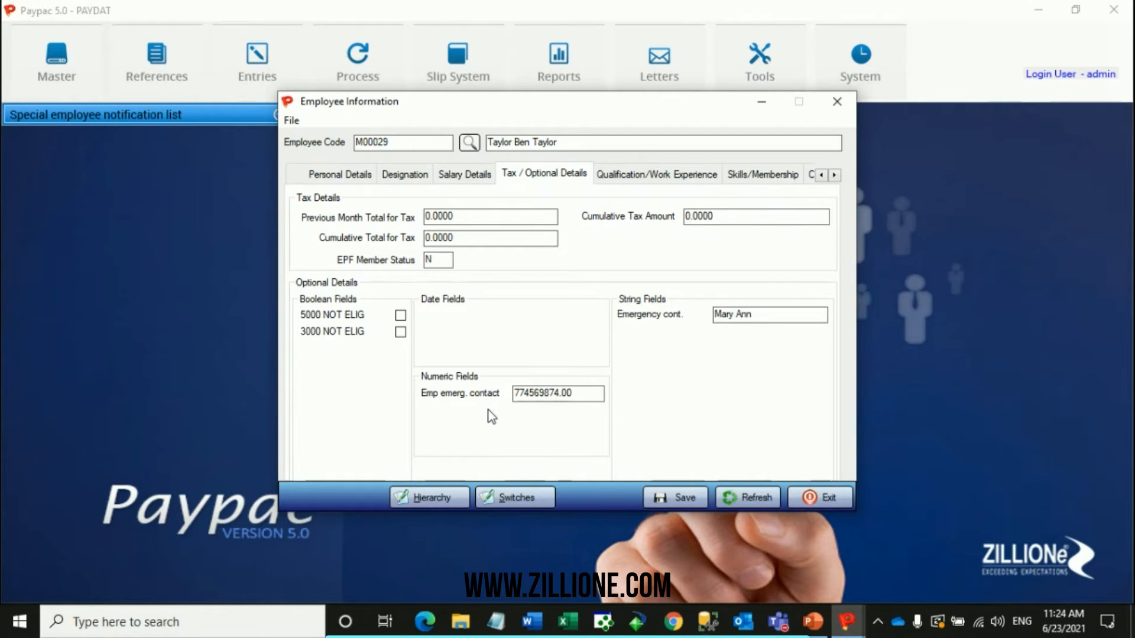
{"action": "left_click", "coordinate": [846, 620]}
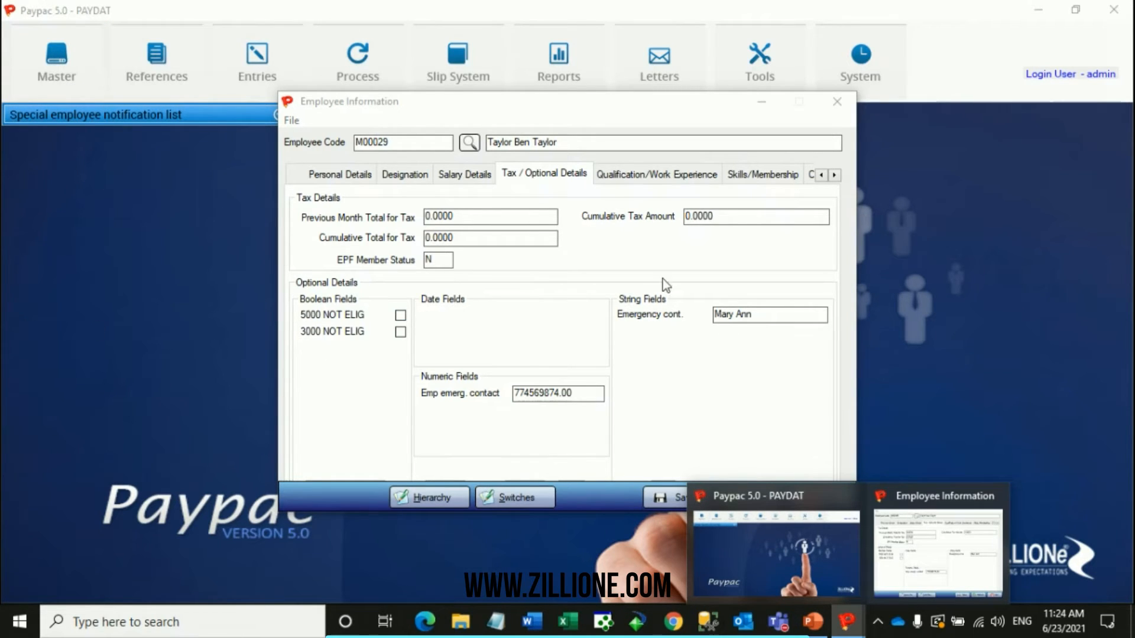
{"action": "left_click", "coordinate": [692, 371]}
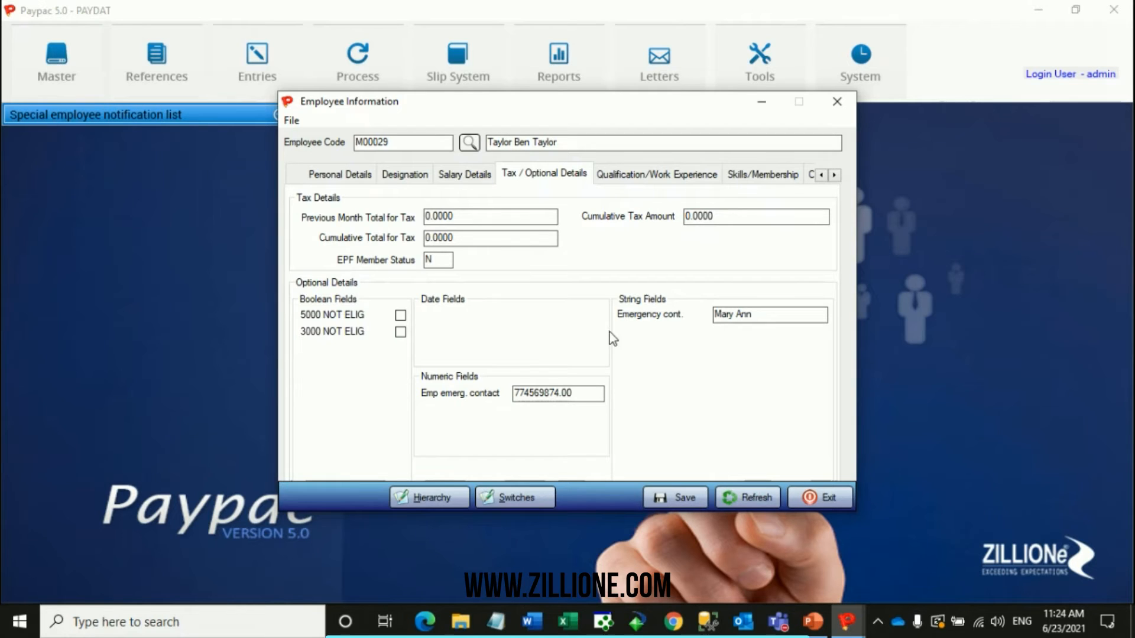
Clear the Employee Selector's filters and filter by the EMPLOYEE GRADE switch with Executive ticked.
{"action": "left_click", "coordinate": [468, 145]}
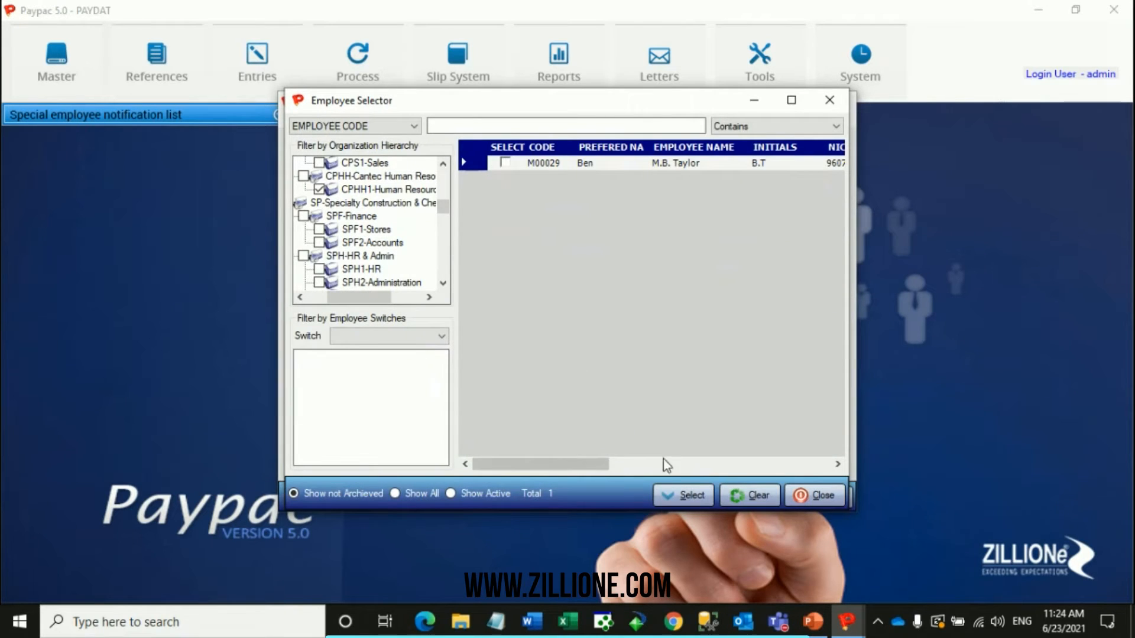
{"action": "left_click", "coordinate": [746, 495]}
{"action": "left_click", "coordinate": [400, 340]}
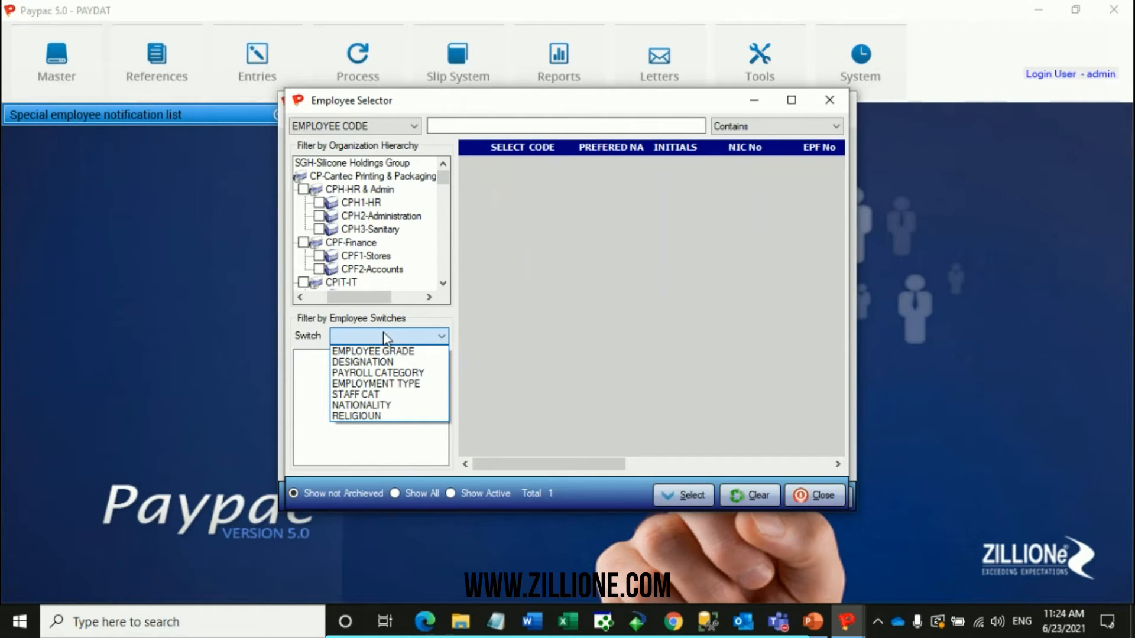
{"action": "left_click", "coordinate": [354, 353]}
{"action": "left_click", "coordinate": [302, 357]}
Limit the employee list to the CPHH1-Human Resource hierarchy level and close the selector without loading anyone.
{"action": "scroll", "coordinate": [363, 245], "scroll_direction": "down", "scroll_amount": 8}
{"action": "scroll", "coordinate": [362, 245], "scroll_direction": "down", "scroll_amount": 9}
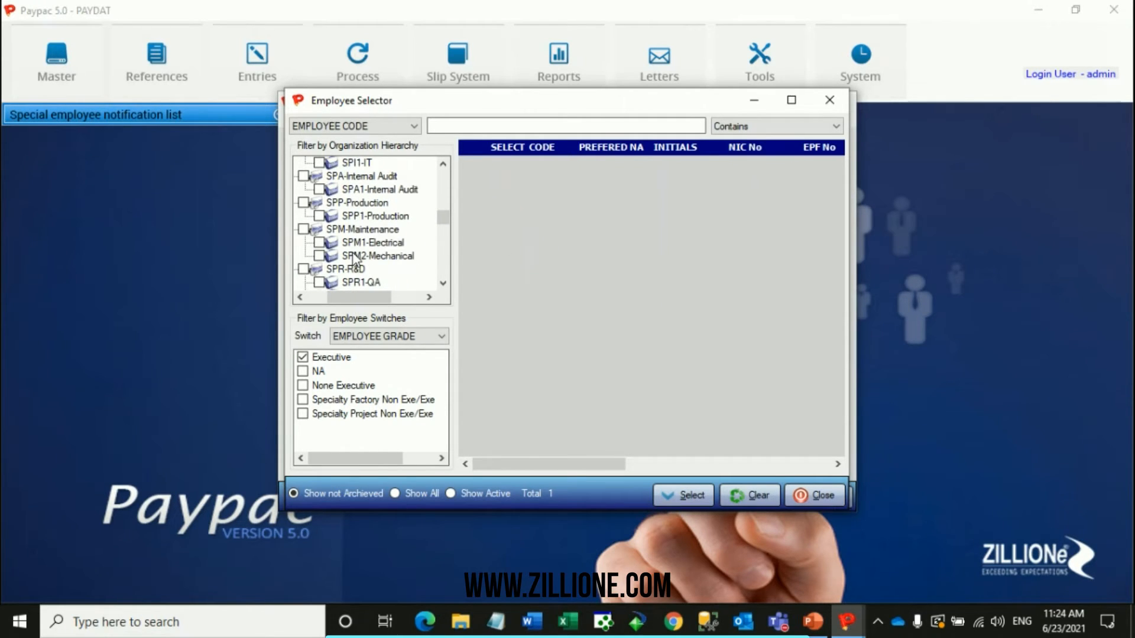
{"action": "scroll", "coordinate": [353, 259], "scroll_direction": "up", "scroll_amount": 4}
{"action": "left_click", "coordinate": [319, 229]}
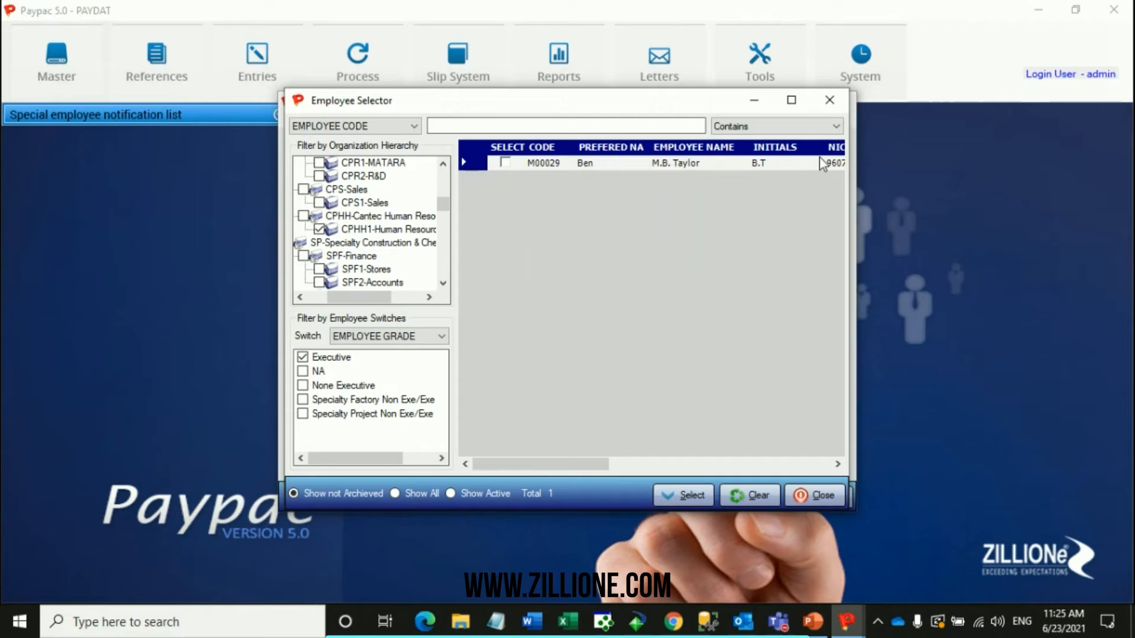
{"action": "left_click", "coordinate": [816, 104]}
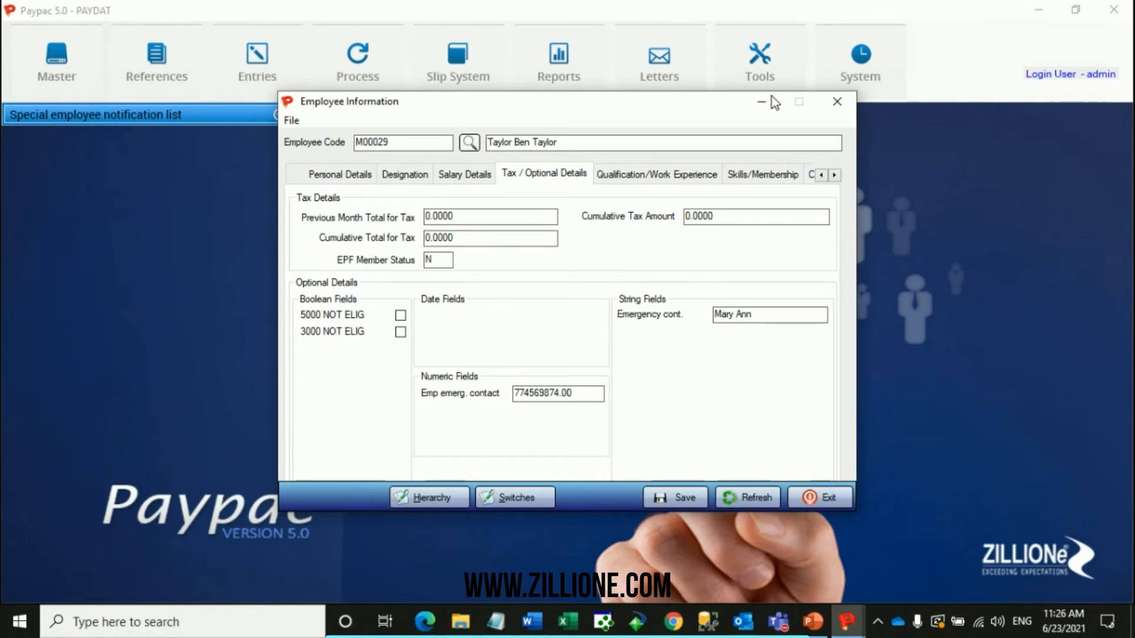
Return the employee record to its personal details, minimize it and open the Master Changes audit report criteria.
{"action": "left_click", "coordinate": [348, 176]}
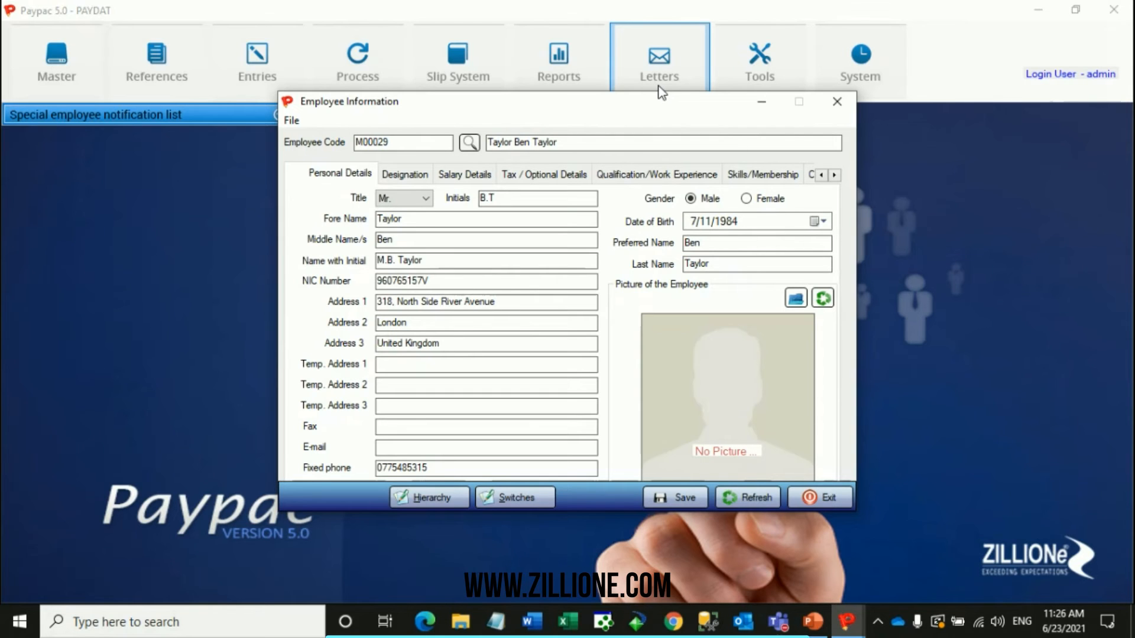
{"action": "left_click", "coordinate": [769, 100]}
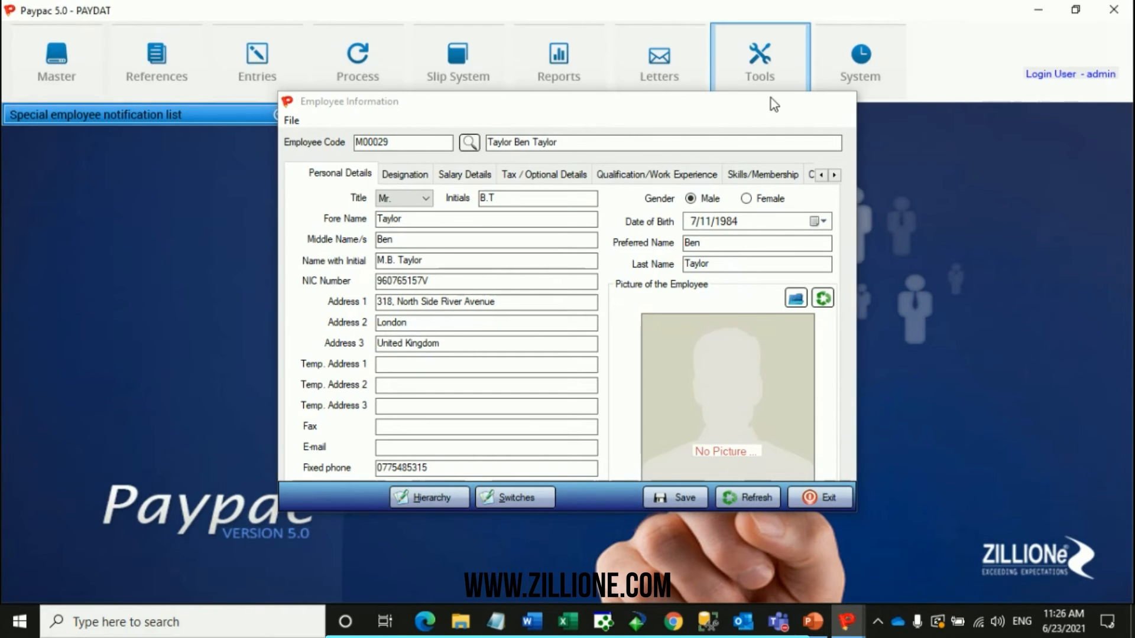
{"action": "left_click", "coordinate": [573, 71]}
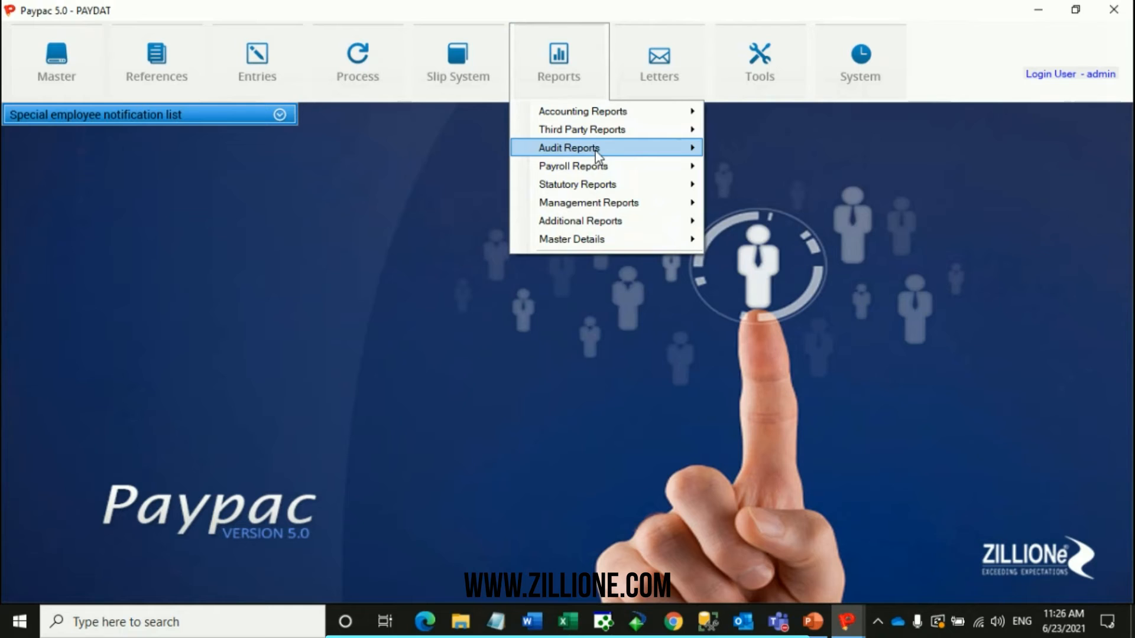
{"action": "mouse_move", "coordinate": [597, 152]}
{"action": "left_click", "coordinate": [779, 168]}
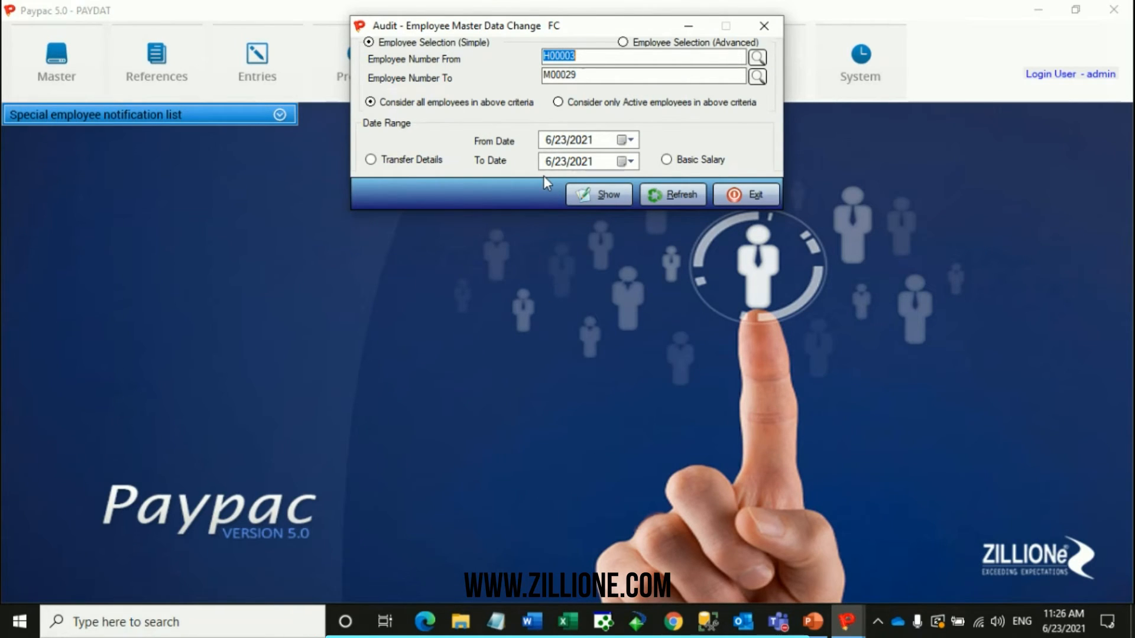
Set the audit report's From Date to 6/1/2021 and generate the employee master data change report.
{"action": "left_click", "coordinate": [626, 142]}
{"action": "left_click", "coordinate": [607, 195]}
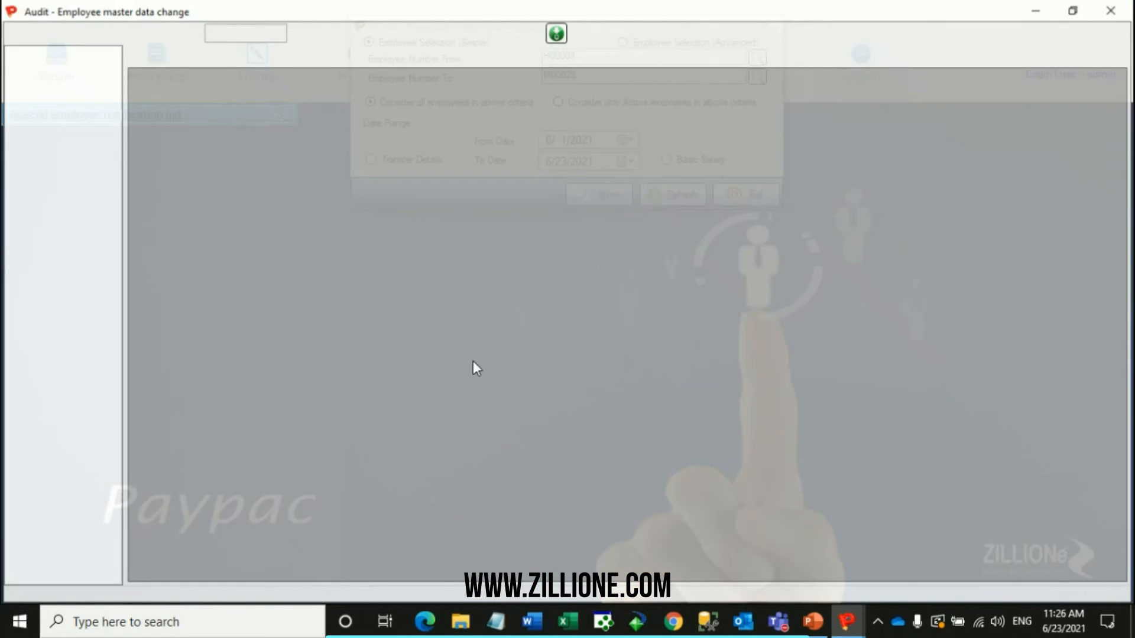
{"action": "scroll", "coordinate": [498, 278], "scroll_direction": "down", "scroll_amount": 3}
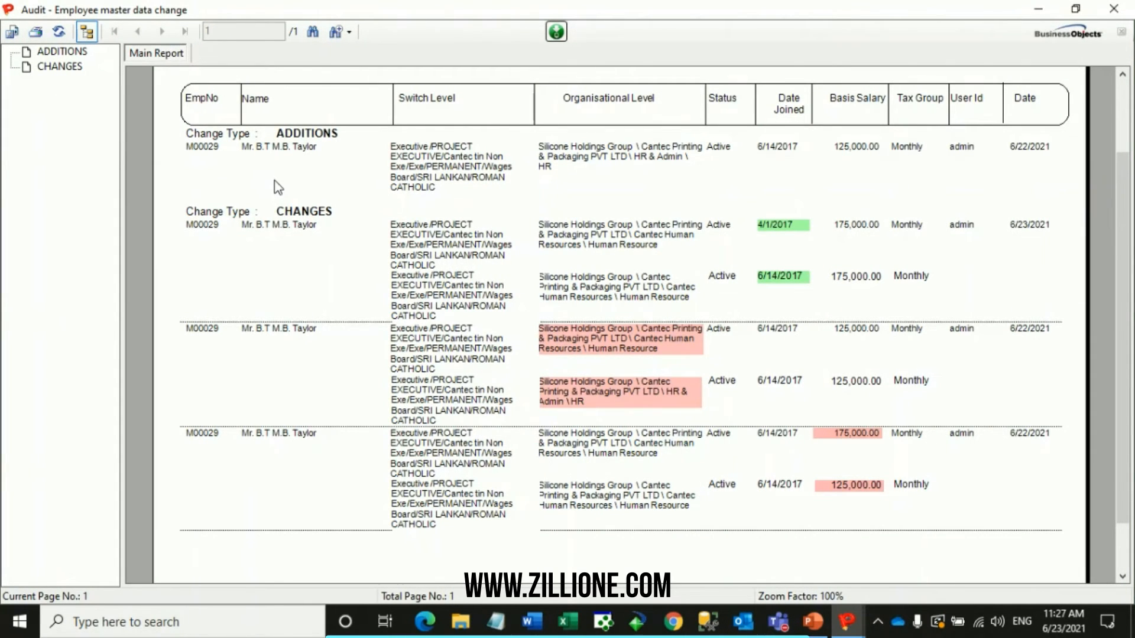
Look through the list of available audit reports in the main window and return to the generated report.
{"action": "left_click", "coordinate": [847, 622]}
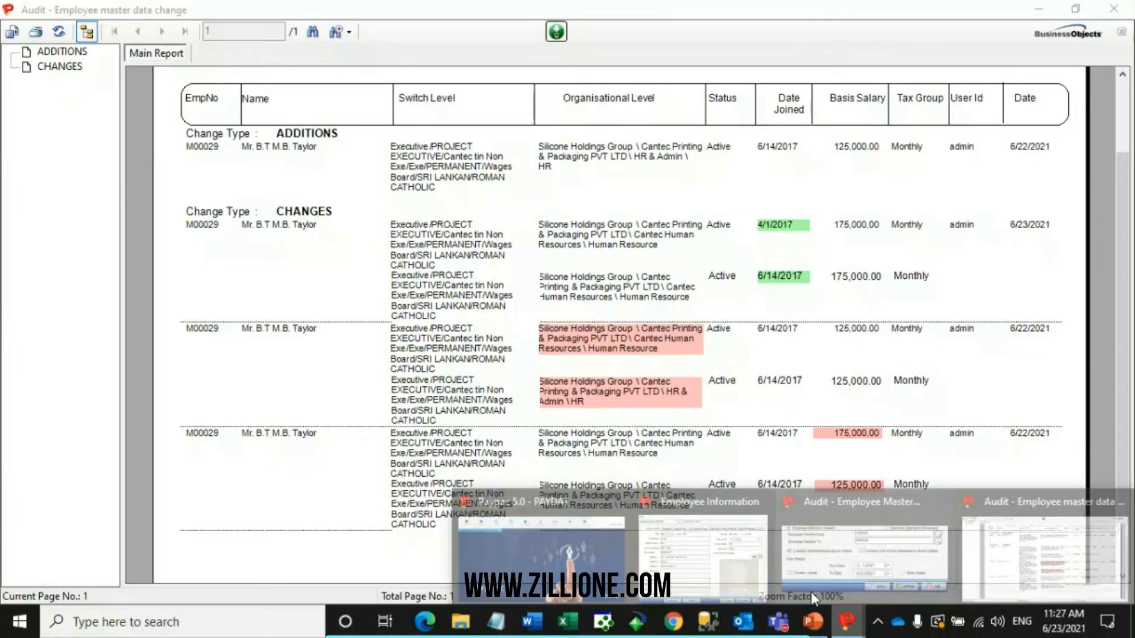
{"action": "left_click", "coordinate": [540, 549]}
{"action": "left_click", "coordinate": [558, 67]}
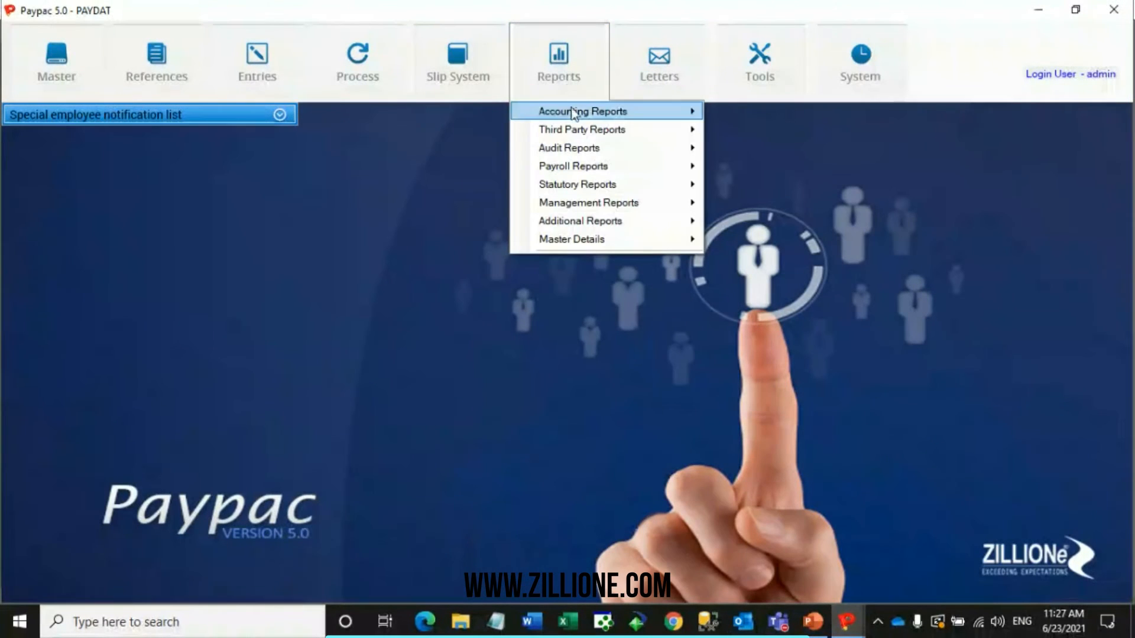
{"action": "mouse_move", "coordinate": [654, 146]}
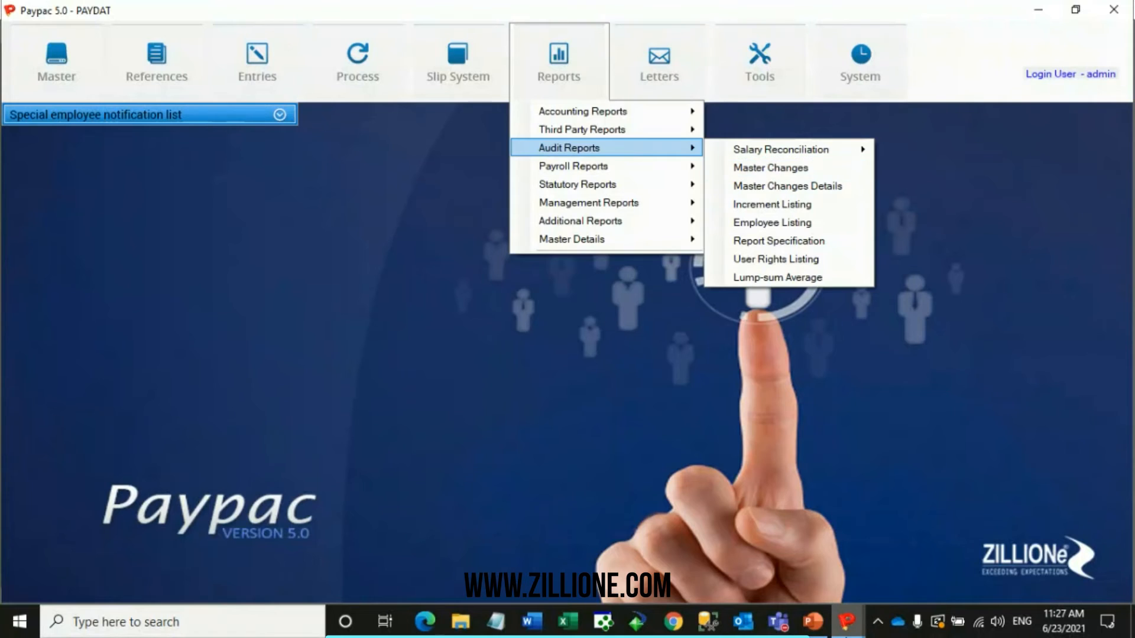
{"action": "left_click", "coordinate": [853, 635]}
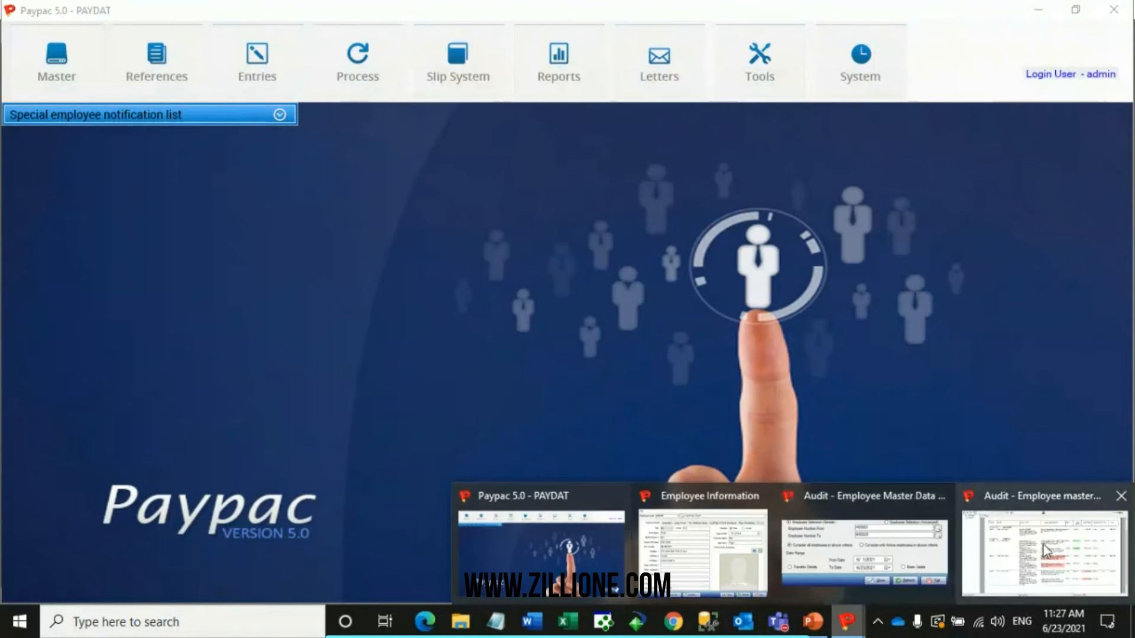
{"action": "left_click", "coordinate": [1045, 549]}
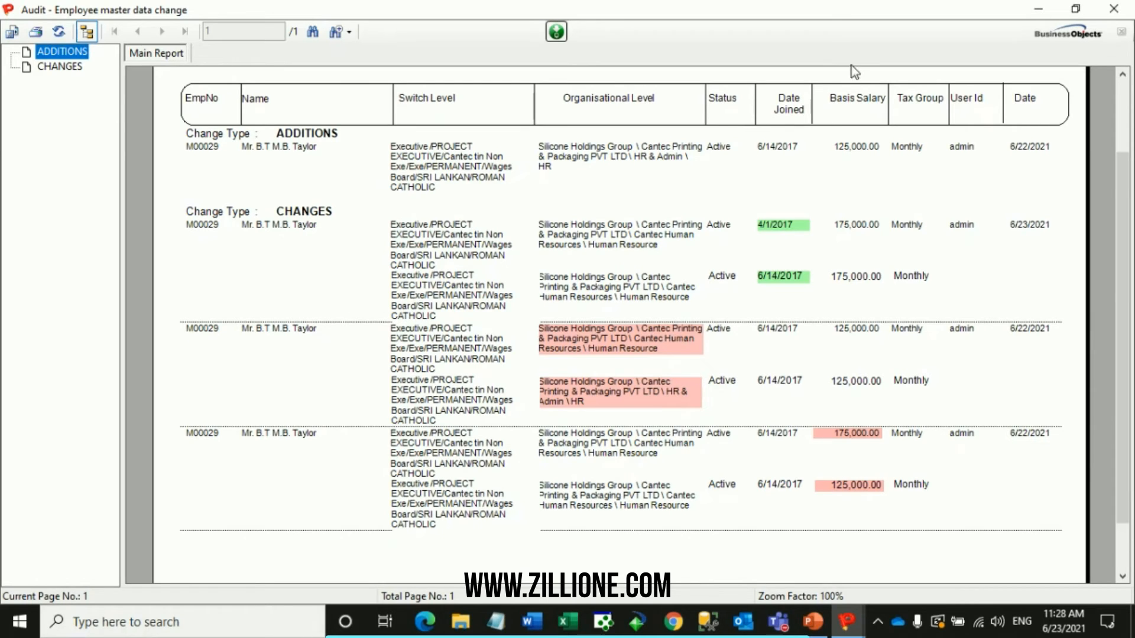
Close the generated audit report and bring back the Employee Master Data Change criteria window.
{"action": "left_click", "coordinate": [1117, 12]}
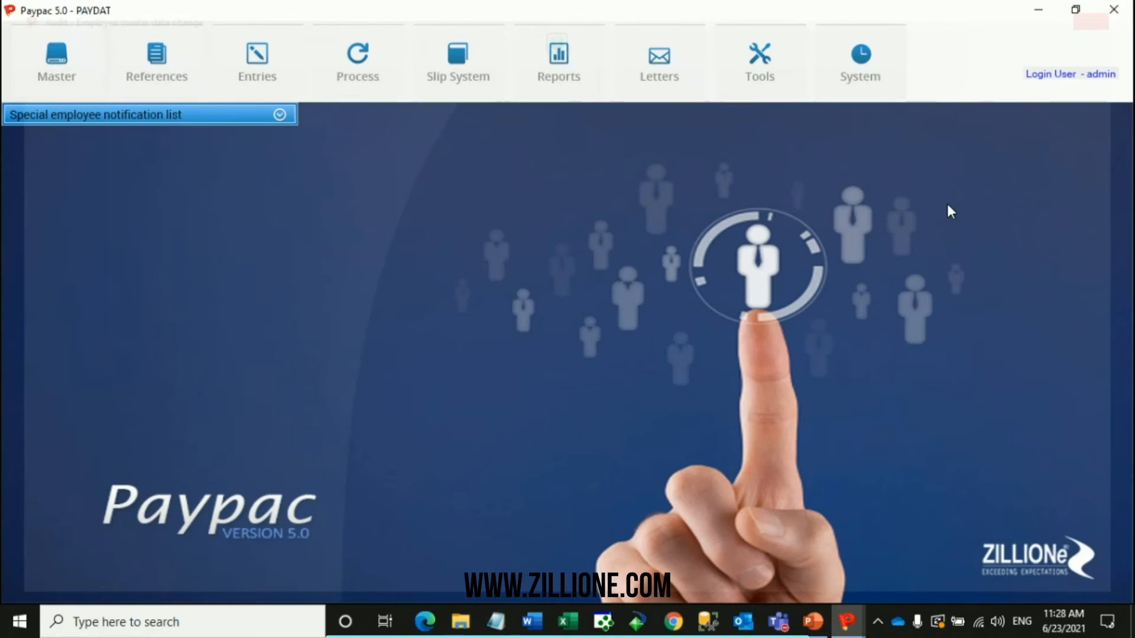
{"action": "left_click", "coordinate": [847, 621]}
{"action": "left_click", "coordinate": [977, 545]}
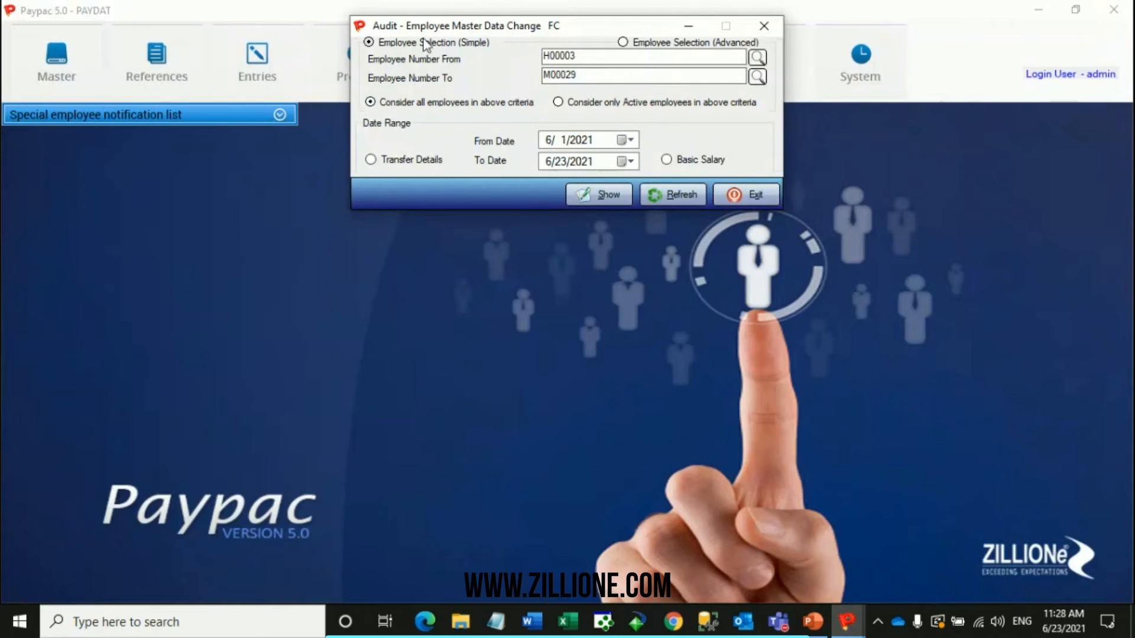
Restrict the simple selection to one employee by copying the Employee Number To code into Employee Number From.
{"action": "left_click_drag", "start_coordinate": [598, 57], "coordinate": [470, 58]}
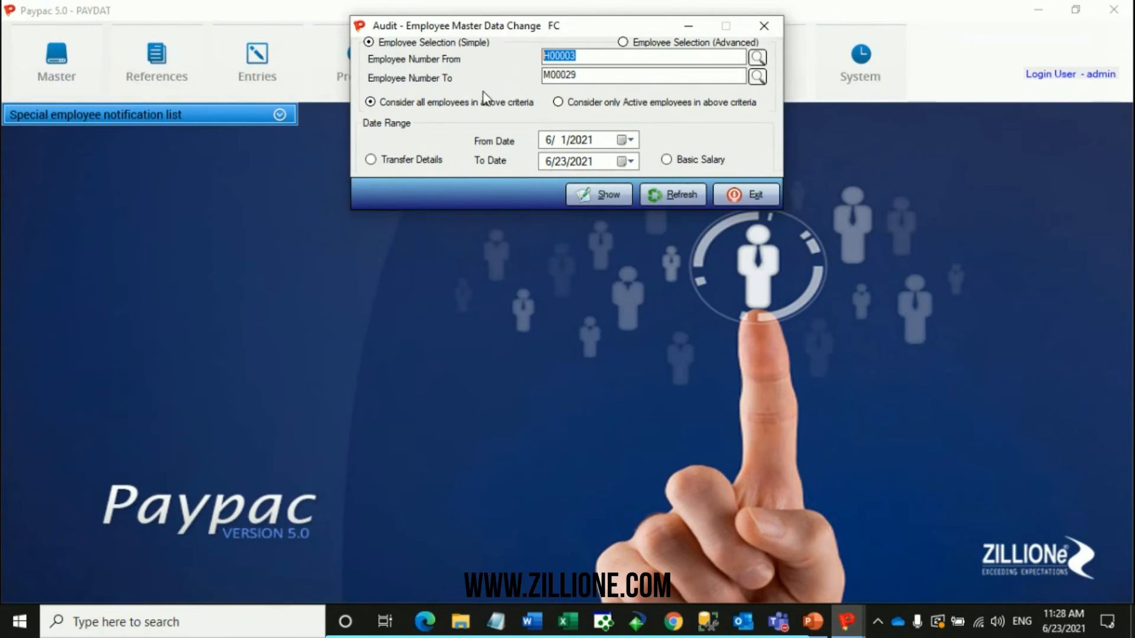
{"action": "double_click", "coordinate": [578, 76]}
{"action": "key", "text": "ctrl+c"}
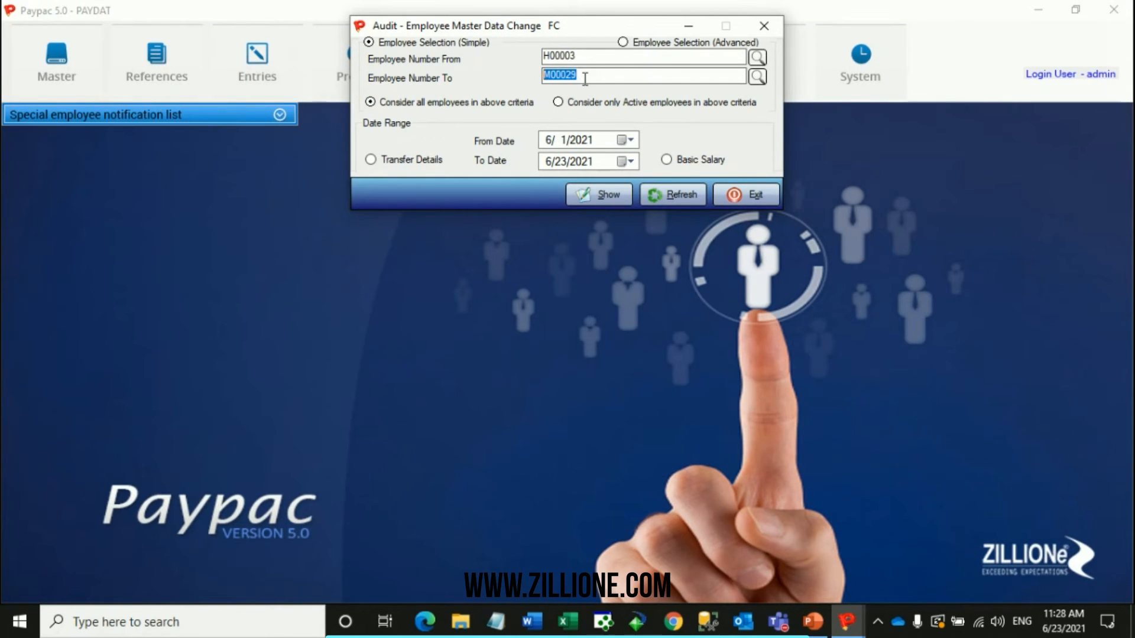
{"action": "left_click_drag", "start_coordinate": [597, 57], "coordinate": [476, 84]}
{"action": "key", "text": "ctrl+v"}
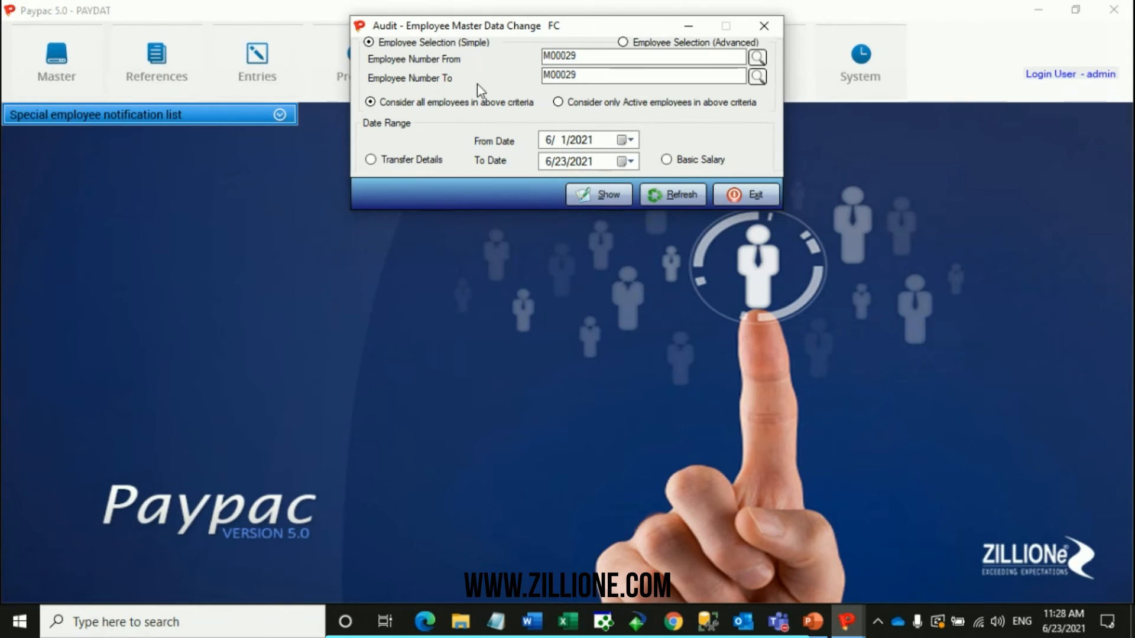
Use the advanced employee selection to include only CPHH-Cantec Human Resources and check the resulting employee number range.
{"action": "left_click", "coordinate": [651, 47]}
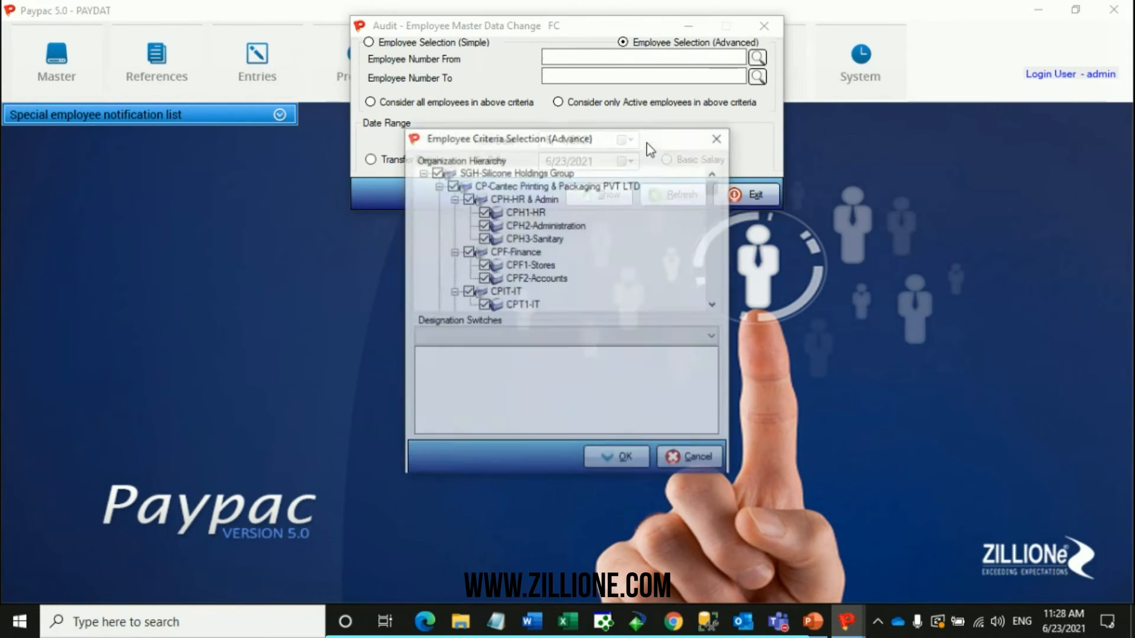
{"action": "right_click", "coordinate": [491, 196]}
{"action": "left_click", "coordinate": [505, 207]}
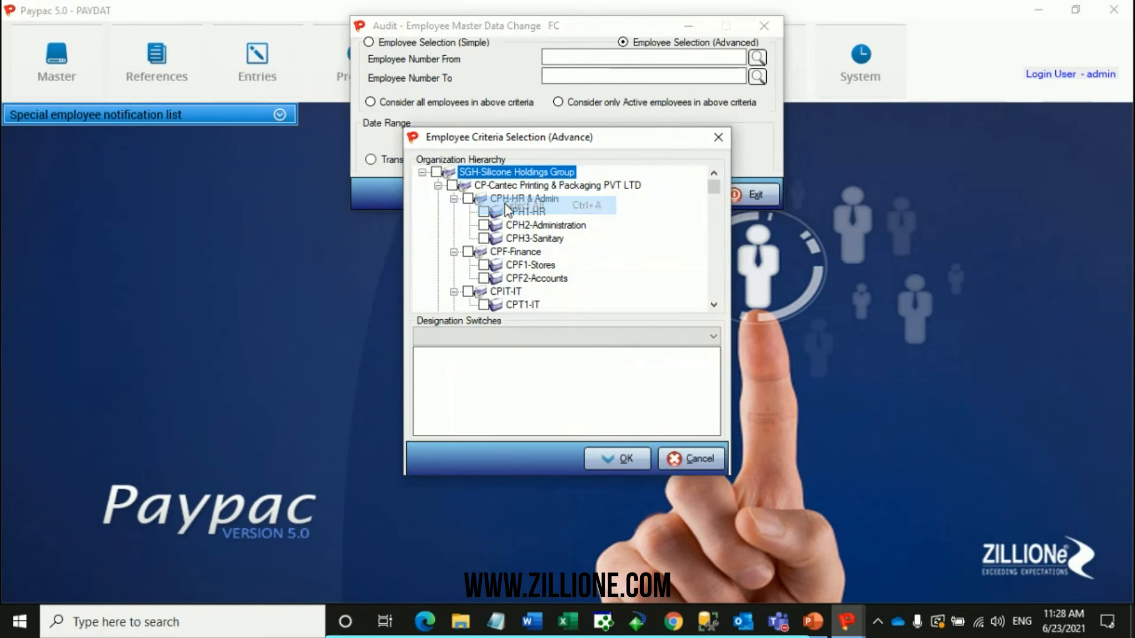
{"action": "scroll", "coordinate": [506, 206], "scroll_direction": "down", "scroll_amount": 10}
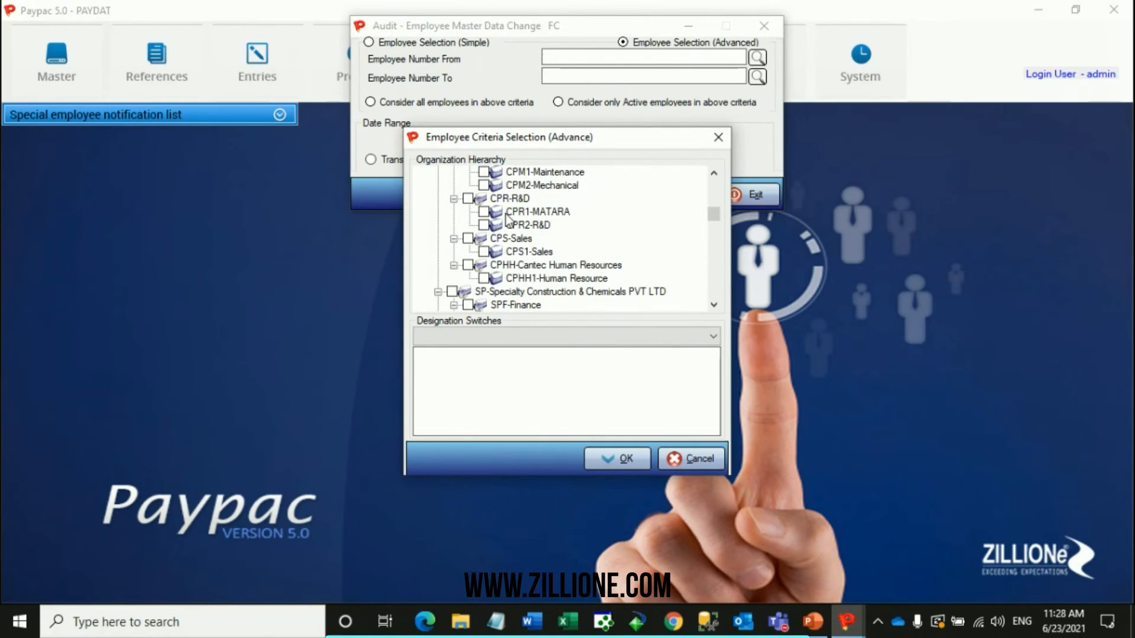
{"action": "left_click", "coordinate": [468, 225]}
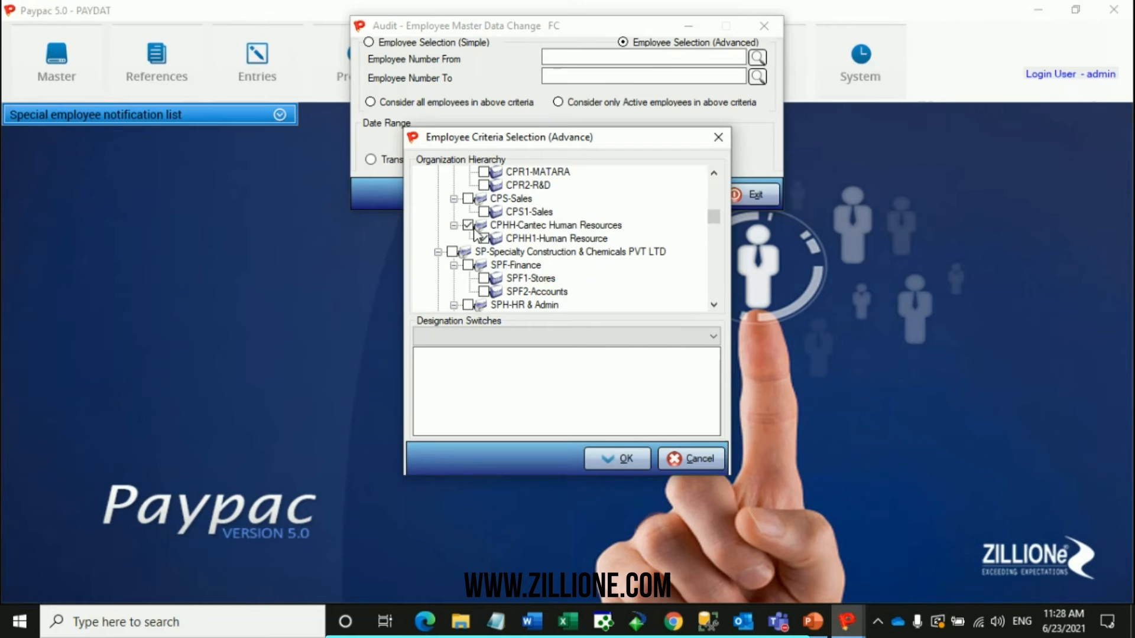
{"action": "left_click", "coordinate": [624, 464]}
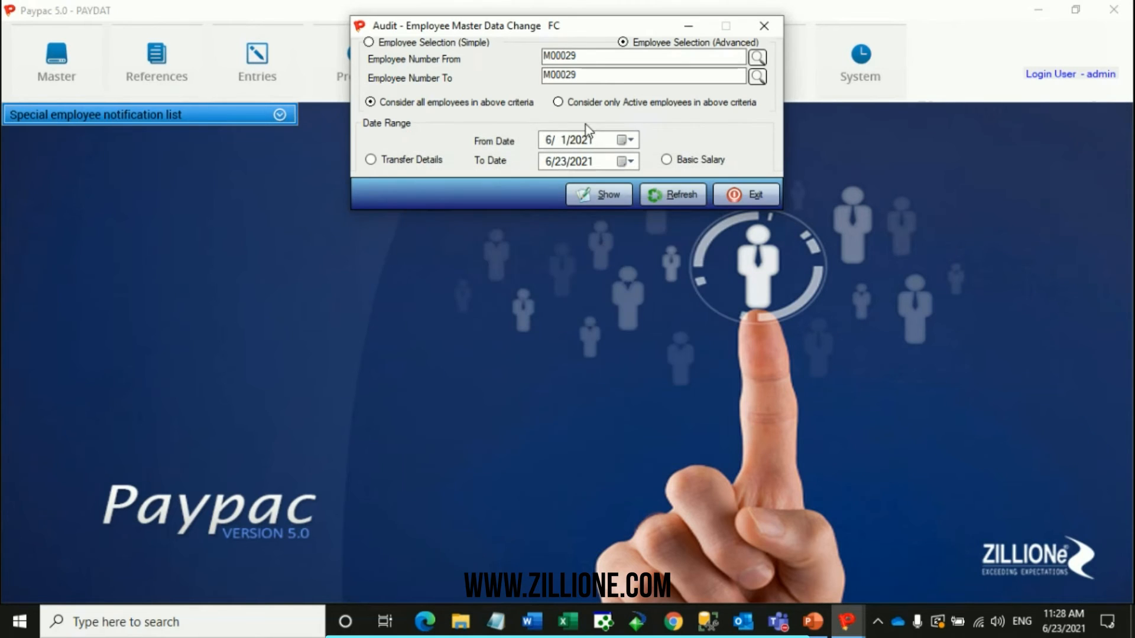
{"action": "left_click", "coordinate": [588, 53]}
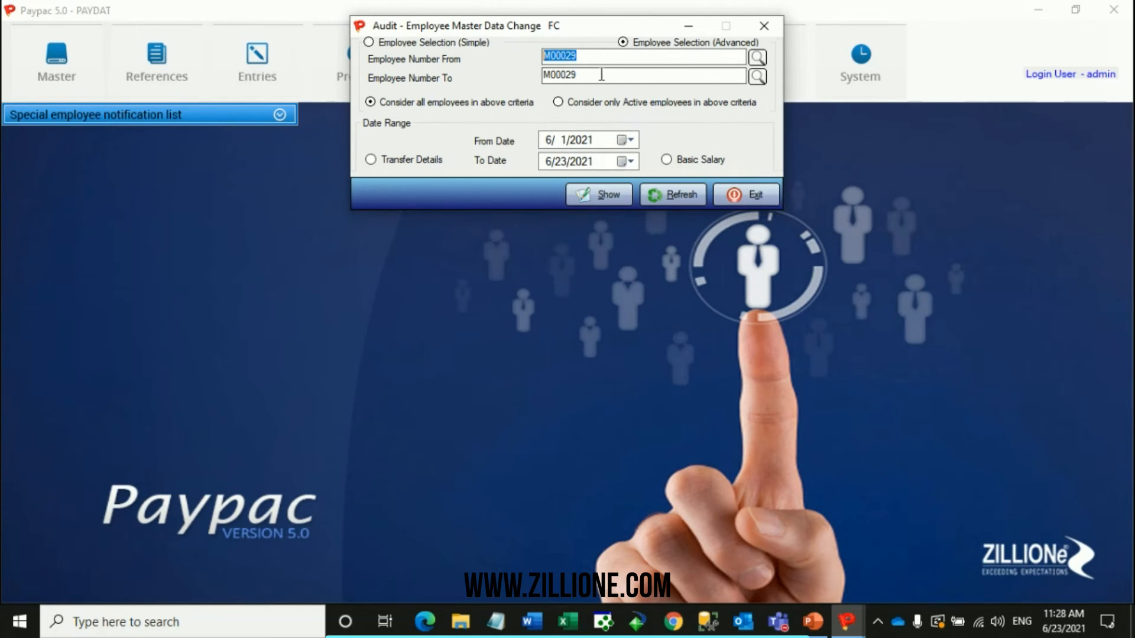
{"action": "key", "text": "Tab"}
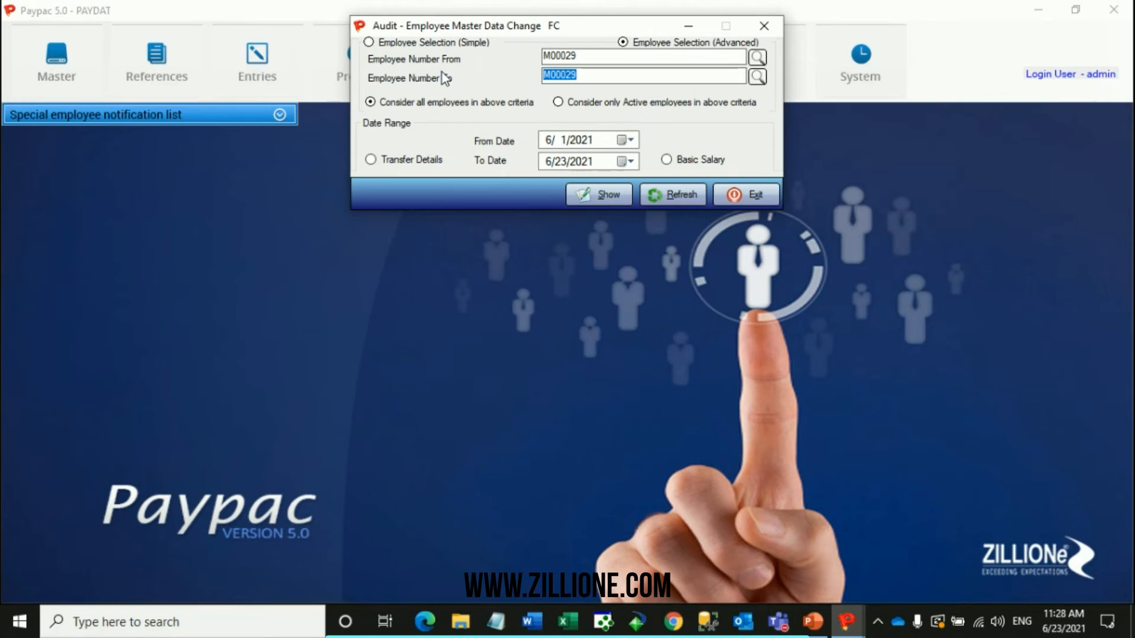
Reset the audit criteria and limit the advanced employee selection to the CPHH-Cantec Human Resources unit only.
{"action": "left_click", "coordinate": [638, 45]}
{"action": "left_click", "coordinate": [697, 202]}
{"action": "left_click", "coordinate": [725, 47]}
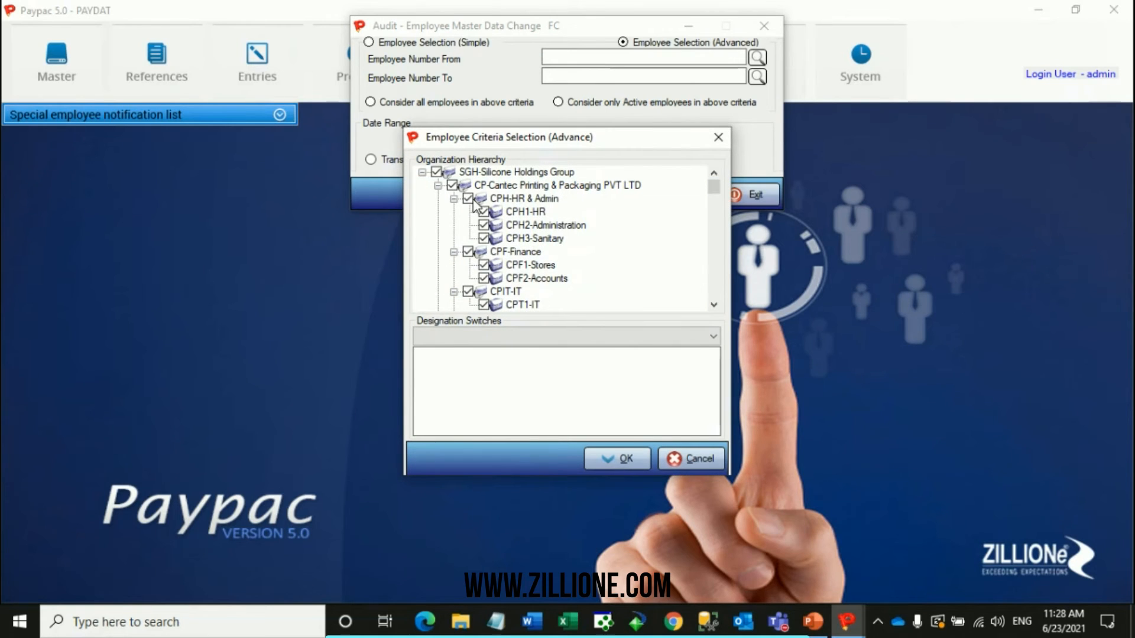
{"action": "right_click", "coordinate": [499, 225]}
{"action": "left_click", "coordinate": [530, 234]}
{"action": "scroll", "coordinate": [497, 233], "scroll_direction": "down", "scroll_amount": 4}
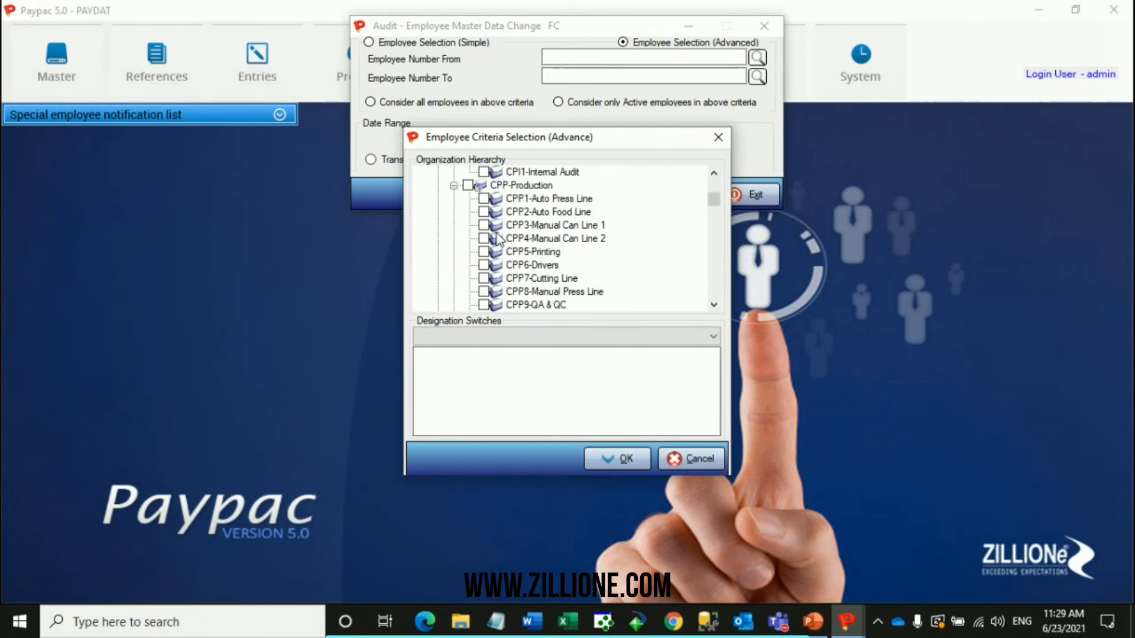
{"action": "scroll", "coordinate": [497, 239], "scroll_direction": "down", "scroll_amount": 4}
{"action": "left_click", "coordinate": [469, 225]}
Filter the advanced selection by the EMPLOYEE GRADE designation switch with only Executive included, and apply it.
{"action": "left_click", "coordinate": [480, 338]}
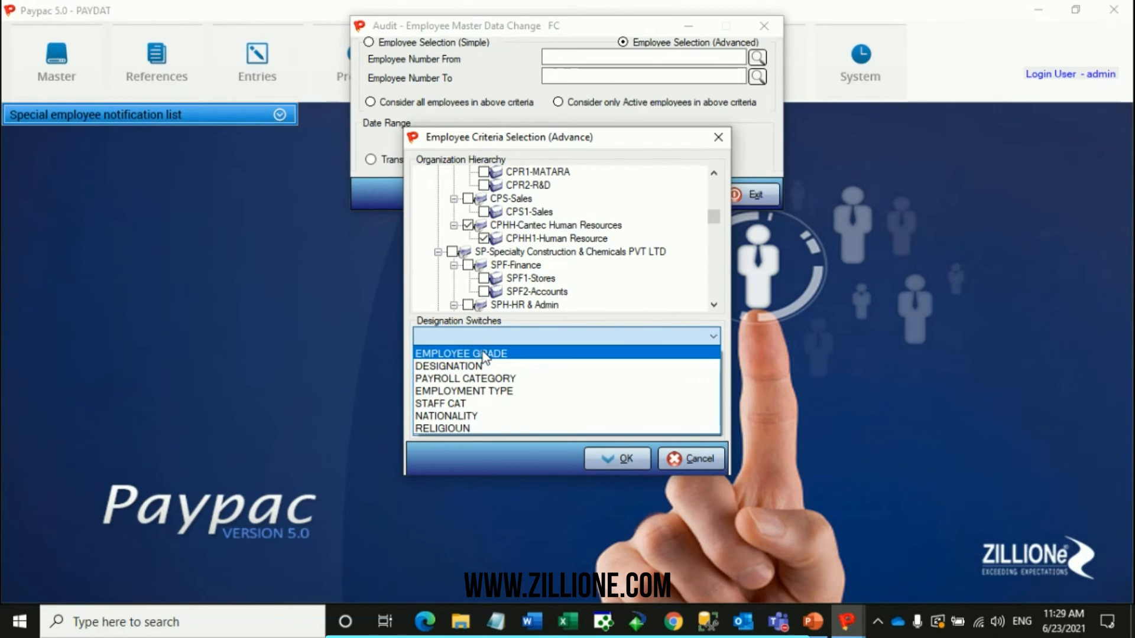
{"action": "left_click", "coordinate": [449, 353]}
{"action": "left_click", "coordinate": [422, 355]}
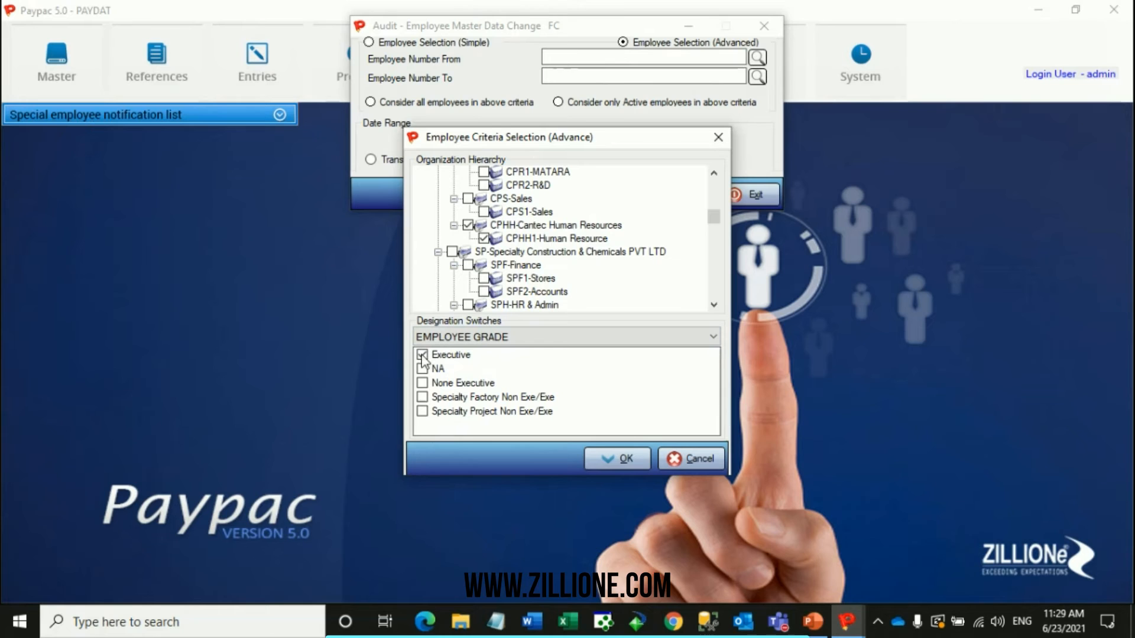
{"action": "left_click", "coordinate": [621, 459]}
Generate the employee master data change audit report, review its additions and changes, and close it.
{"action": "left_click", "coordinate": [598, 197]}
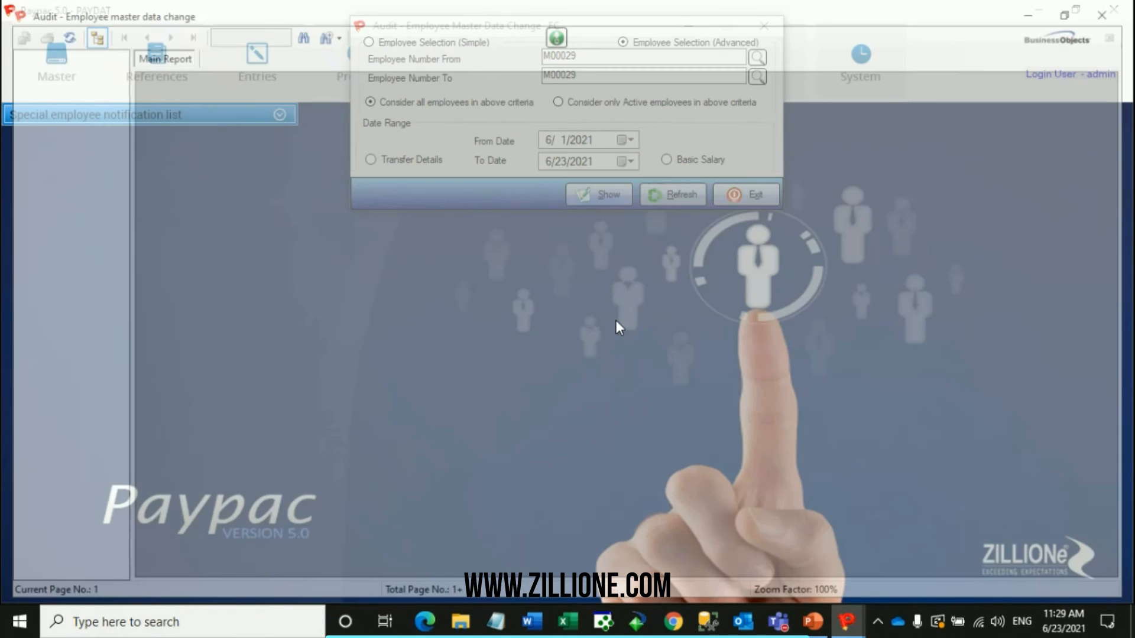
{"action": "scroll", "coordinate": [612, 307], "scroll_direction": "up", "scroll_amount": 3}
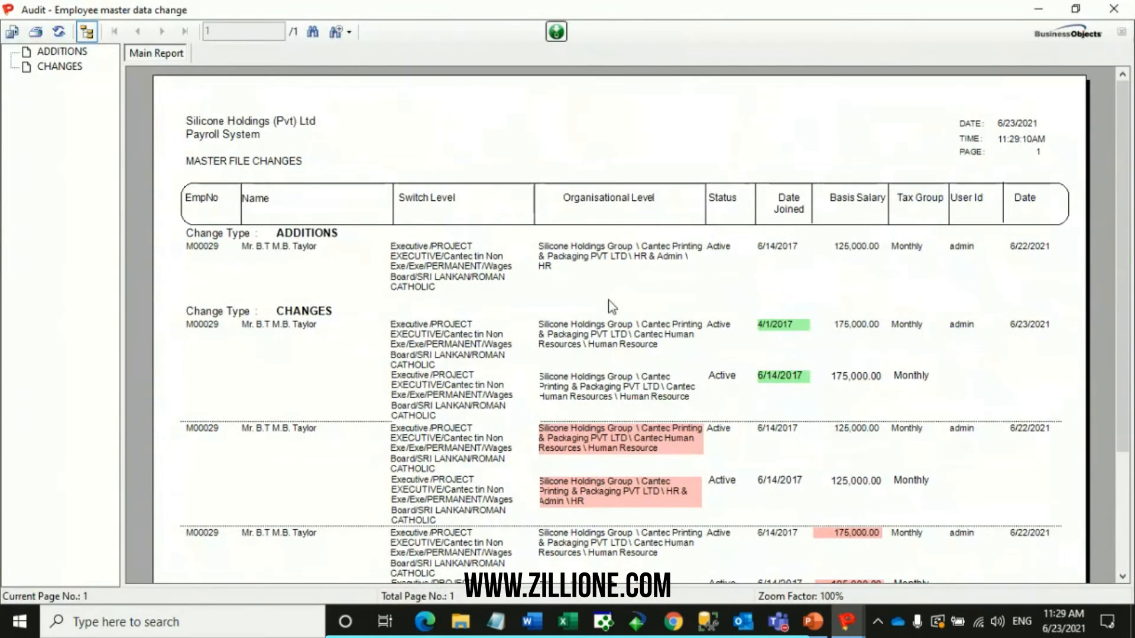
{"action": "left_click", "coordinate": [1114, 9]}
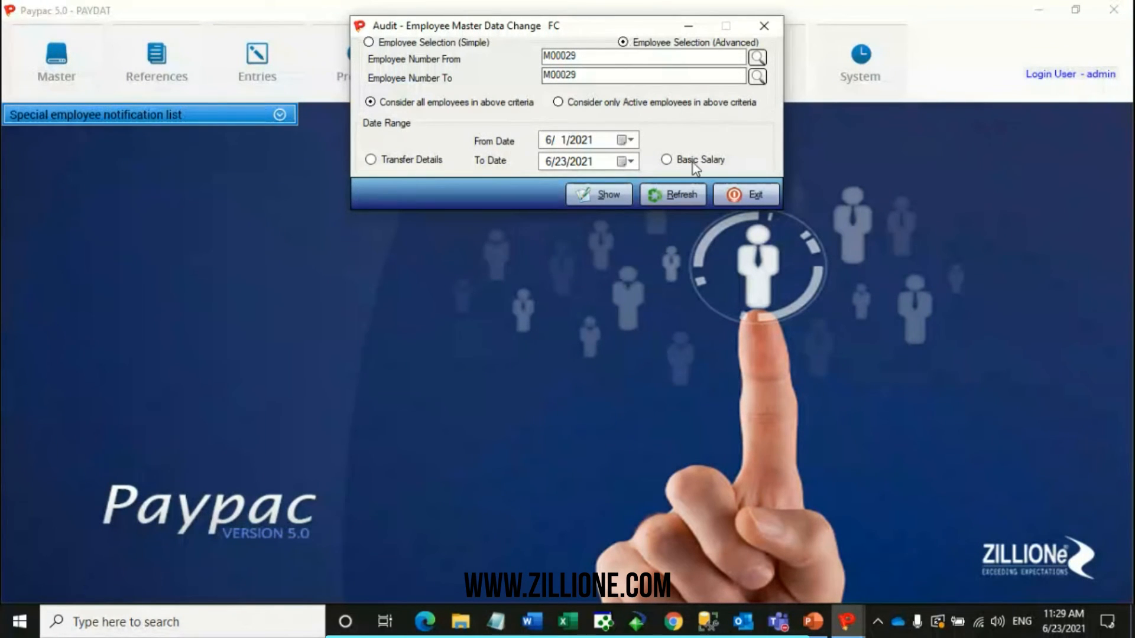
Look through the designation switches offered in the advanced employee selection and close the Employee Master Data Change criteria.
{"action": "left_click", "coordinate": [680, 58]}
{"action": "left_click", "coordinate": [680, 191]}
{"action": "left_click", "coordinate": [672, 43]}
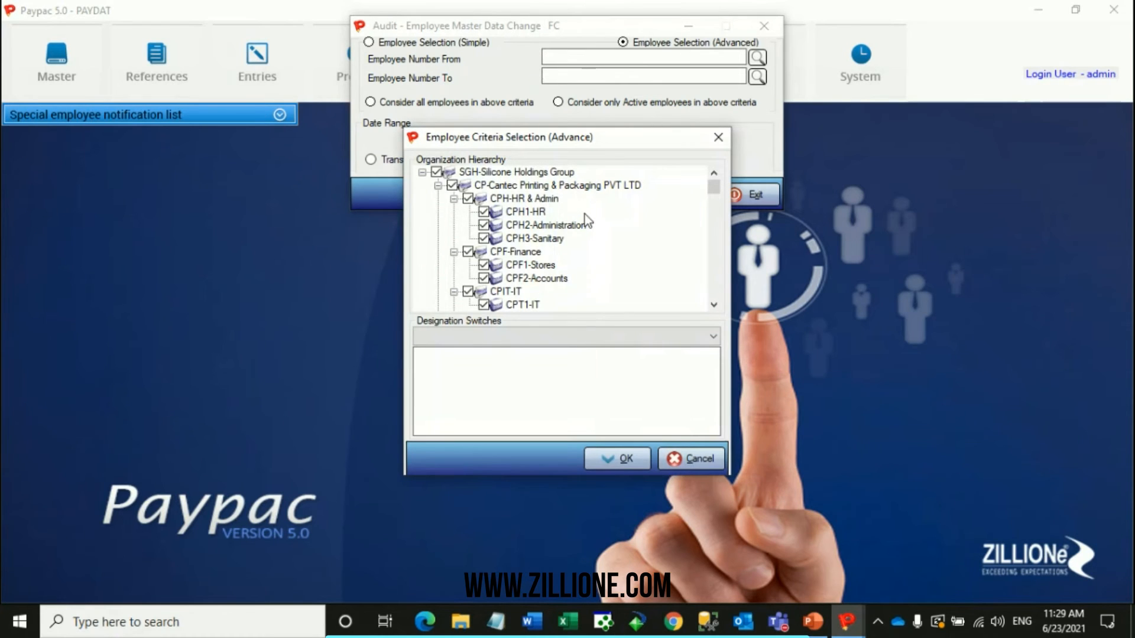
{"action": "left_click", "coordinate": [562, 340]}
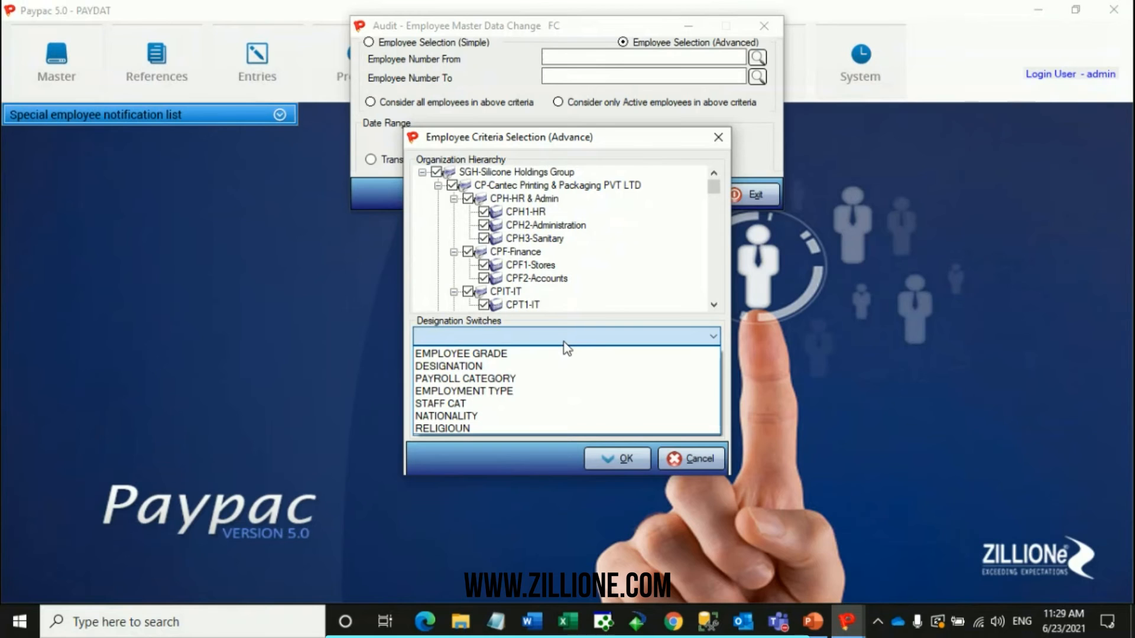
{"action": "left_click", "coordinate": [719, 137]}
{"action": "left_click", "coordinate": [718, 137]}
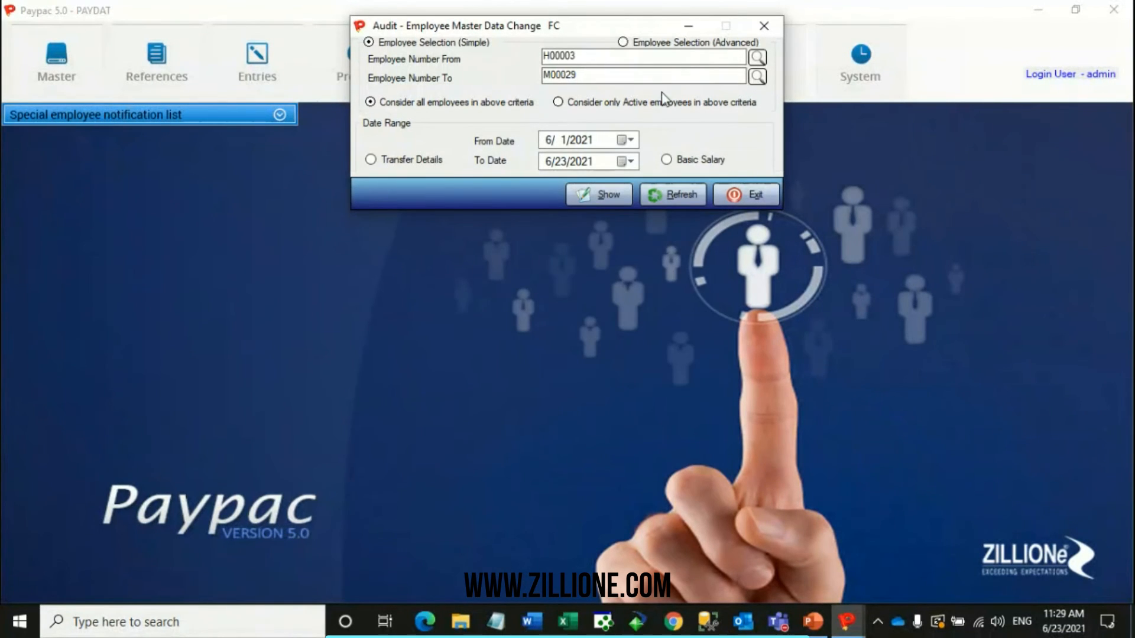
{"action": "left_click", "coordinate": [763, 26]}
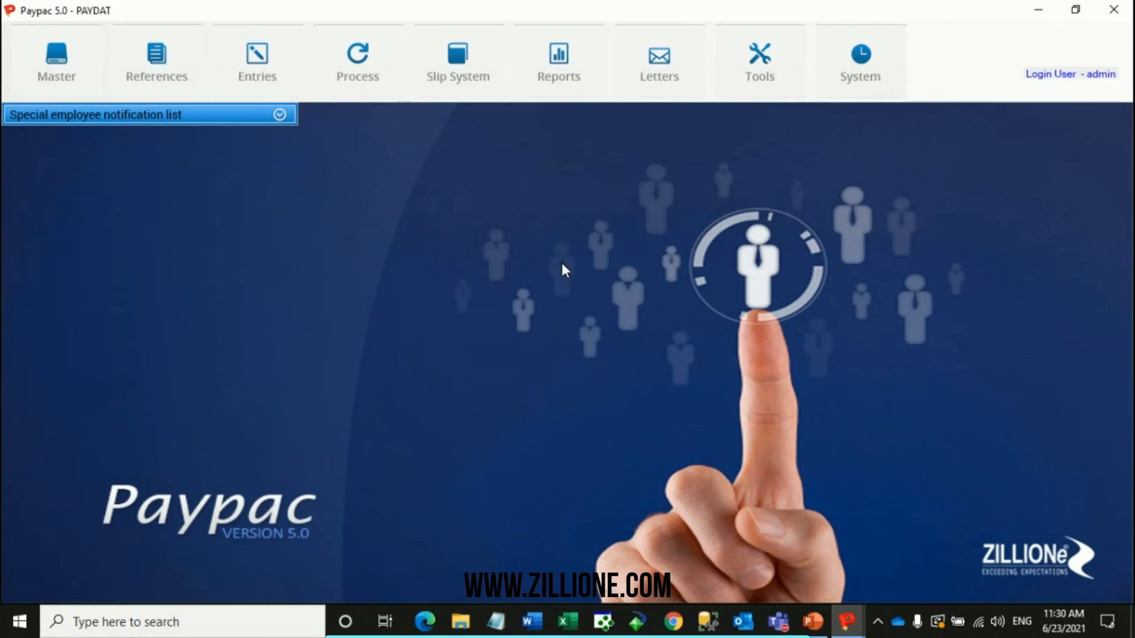
Open the Employee Listing audit report and add Address1, Address2 and Address3 to its selected fields.
{"action": "left_click", "coordinate": [567, 80]}
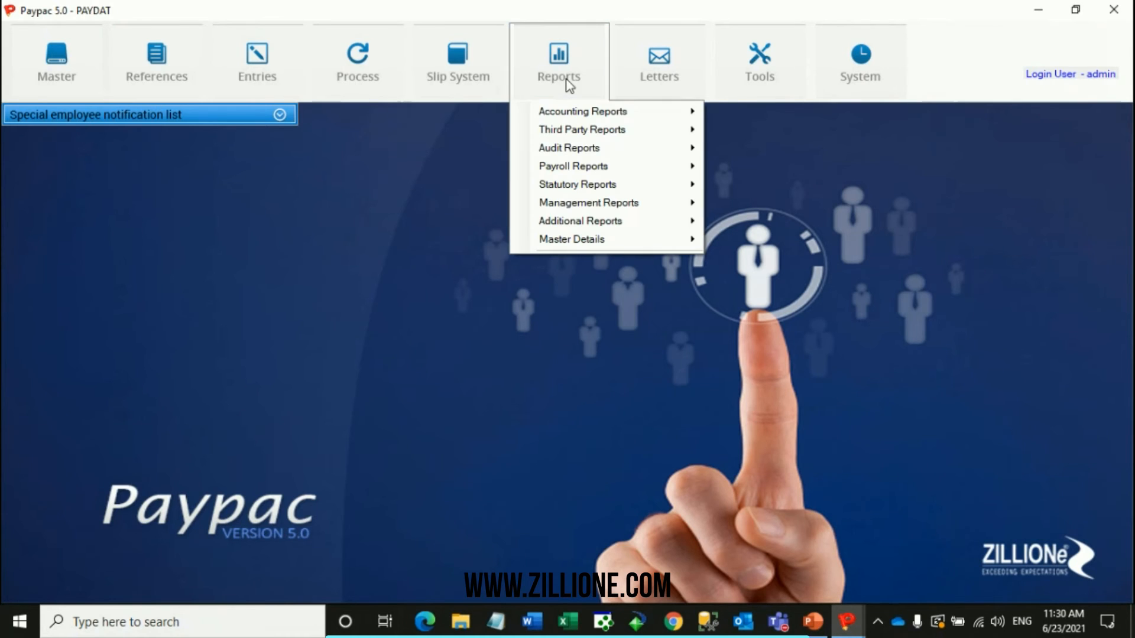
{"action": "mouse_move", "coordinate": [599, 150]}
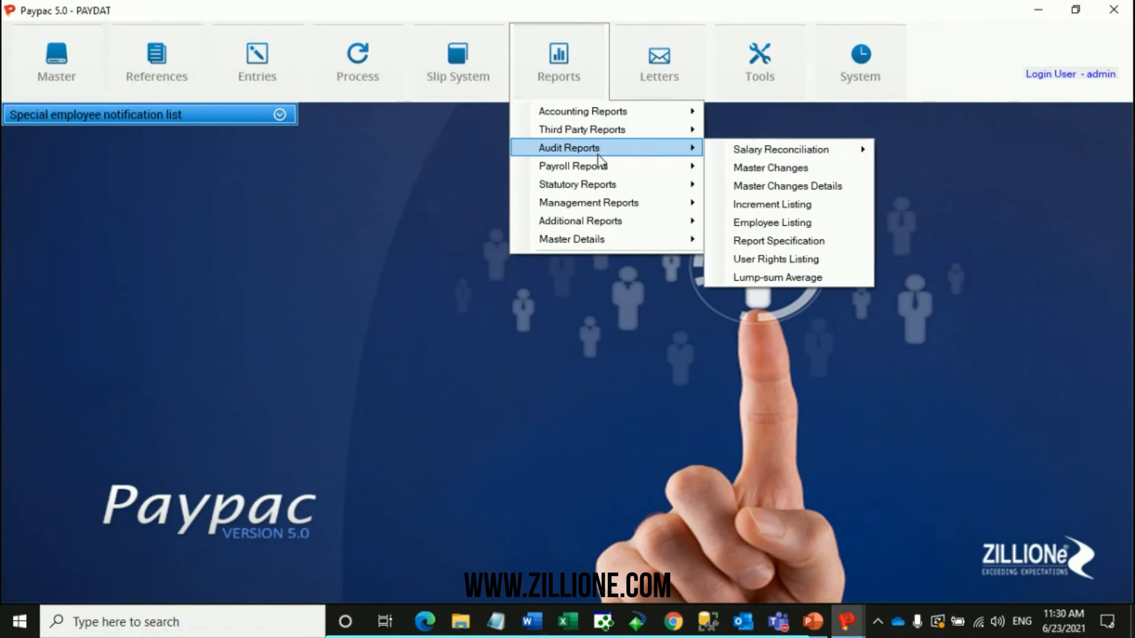
{"action": "left_click", "coordinate": [798, 226]}
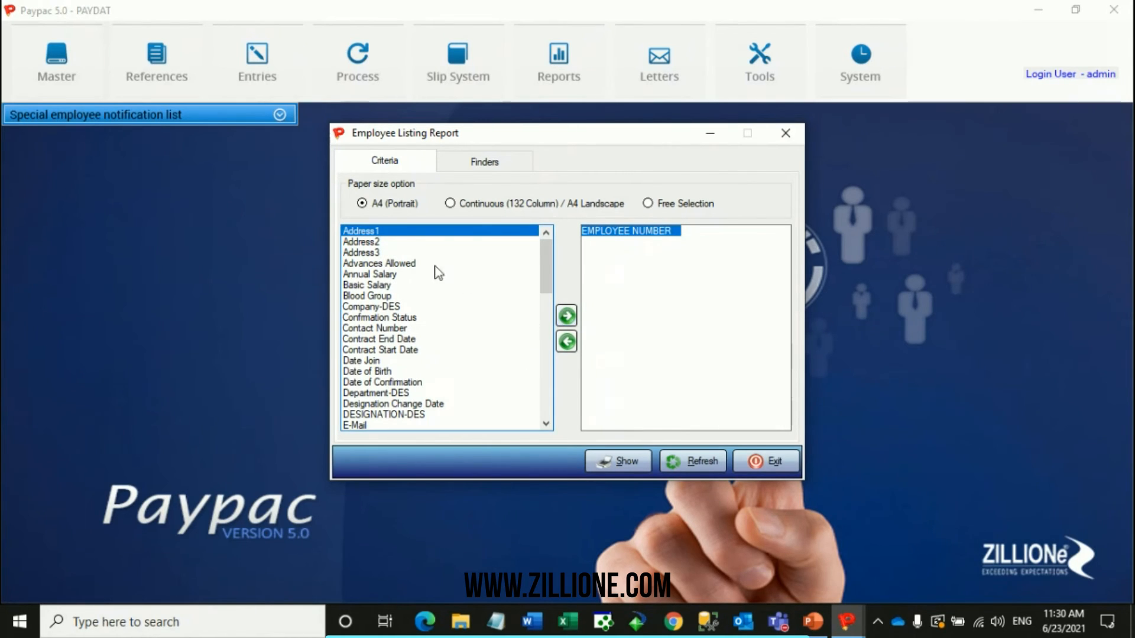
{"action": "left_click", "coordinate": [566, 316]}
{"action": "left_click", "coordinate": [566, 316]}
{"action": "left_click", "coordinate": [566, 317]}
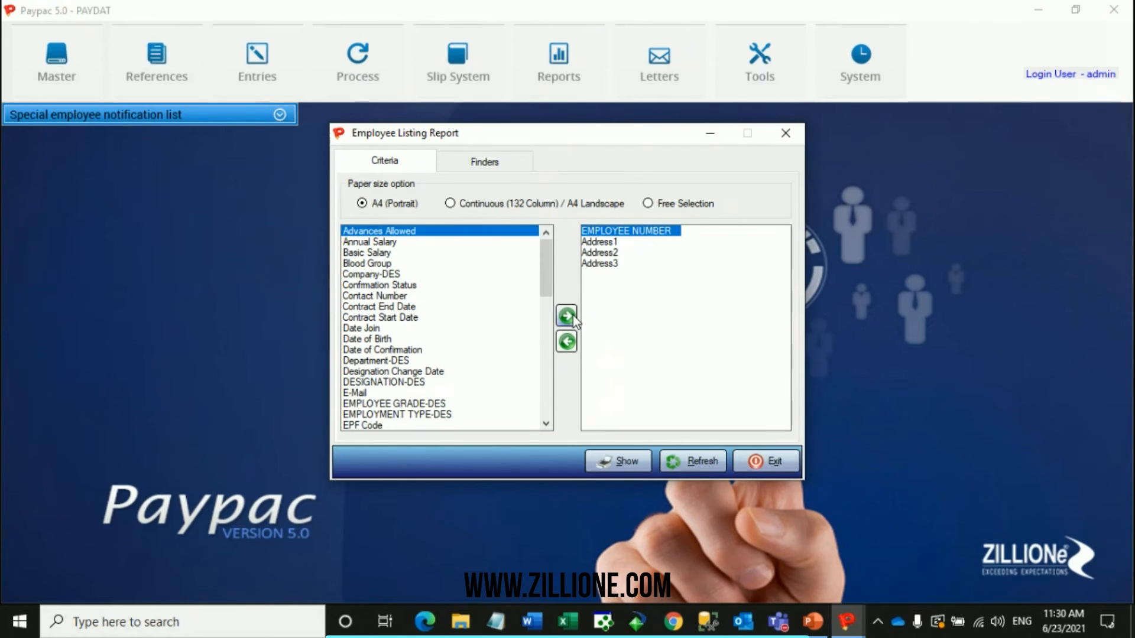
Add Date Join and Basic Salary to the selected fields of the employee listing.
{"action": "left_click", "coordinate": [412, 328]}
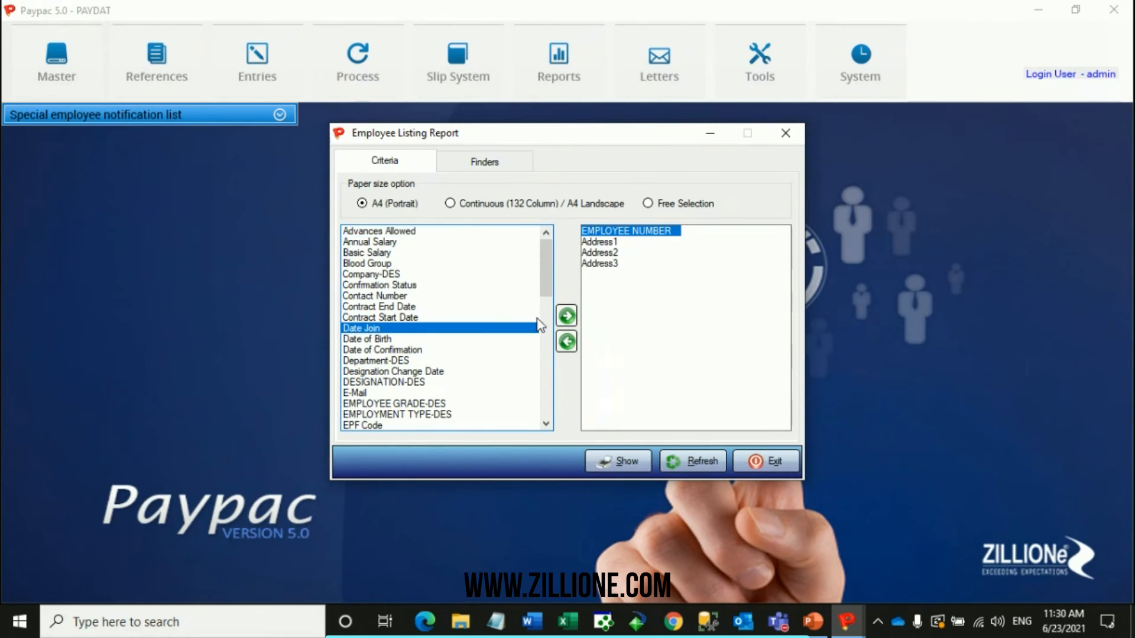
{"action": "left_click", "coordinate": [566, 316]}
{"action": "left_click", "coordinate": [478, 274]}
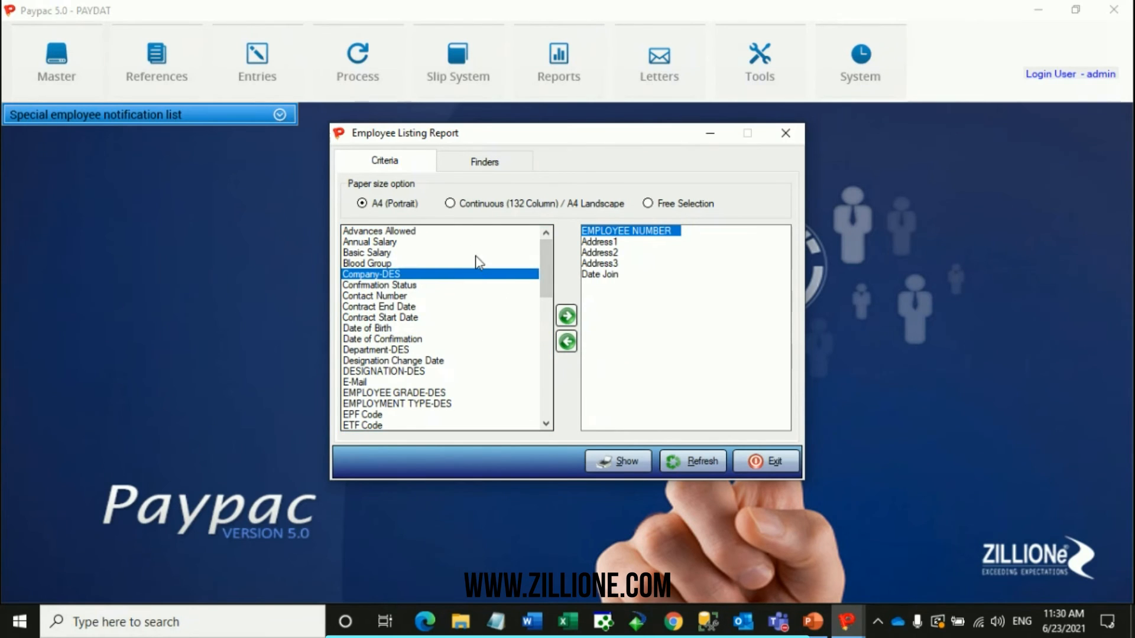
{"action": "left_click", "coordinate": [473, 252]}
{"action": "left_click", "coordinate": [566, 317]}
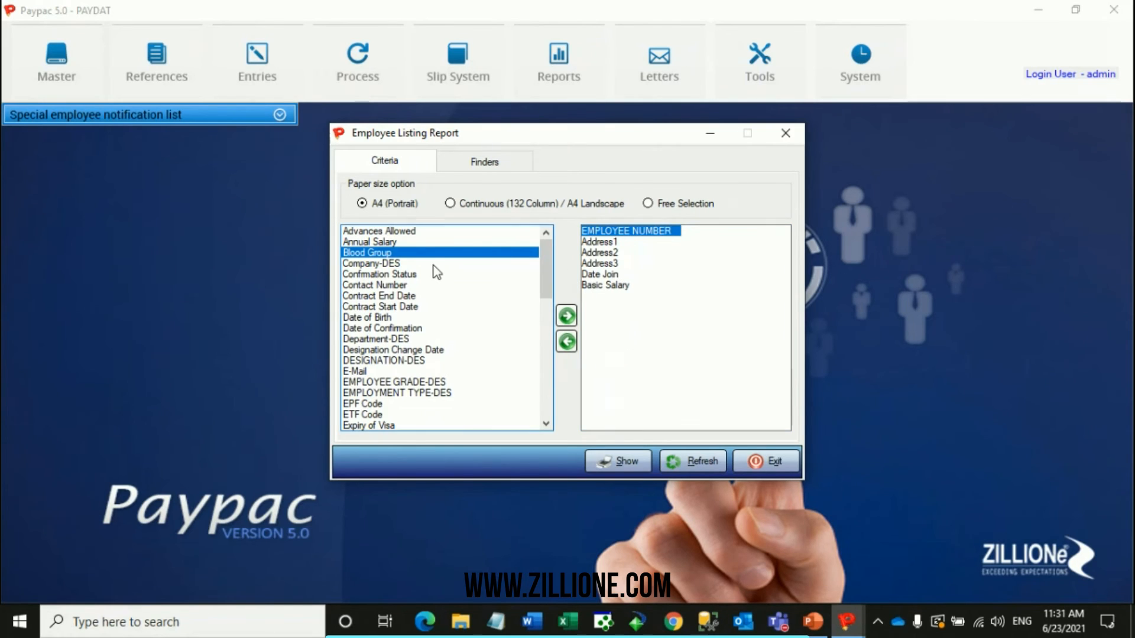
Replace Address3 with Status in the selected fields of the employee listing.
{"action": "scroll", "coordinate": [436, 272], "scroll_direction": "down", "scroll_amount": 7}
{"action": "scroll", "coordinate": [436, 272], "scroll_direction": "down", "scroll_amount": 4}
{"action": "left_click", "coordinate": [362, 350]}
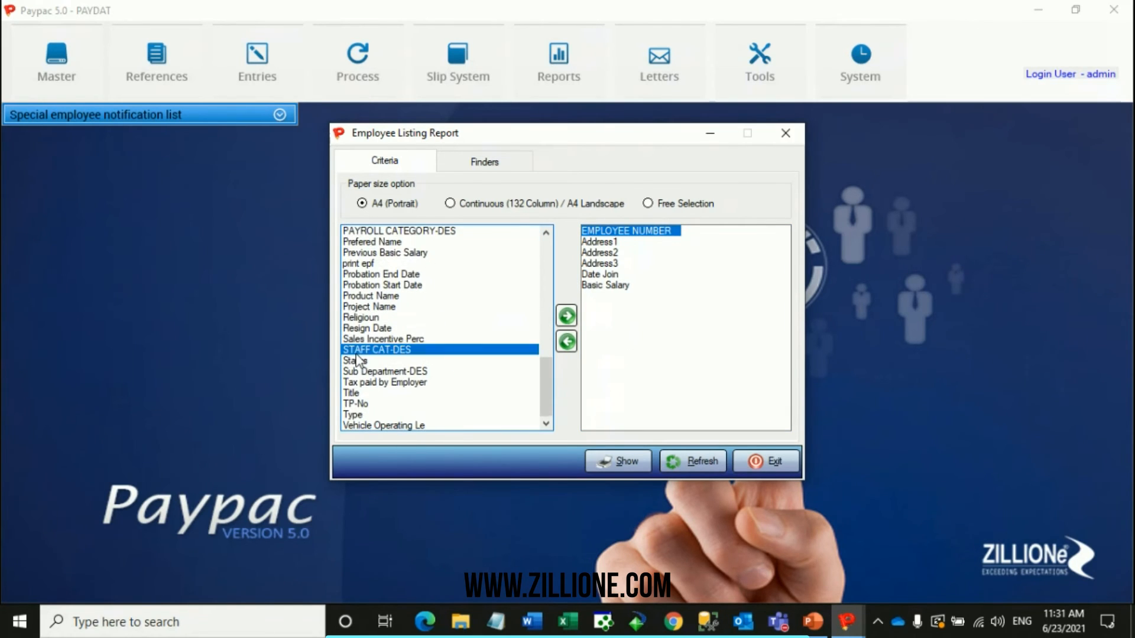
{"action": "left_click", "coordinate": [371, 361]}
{"action": "left_click", "coordinate": [566, 317]}
{"action": "key", "text": "Return"}
{"action": "left_click", "coordinate": [608, 253]}
{"action": "left_click", "coordinate": [609, 263]}
{"action": "left_click", "coordinate": [566, 342]}
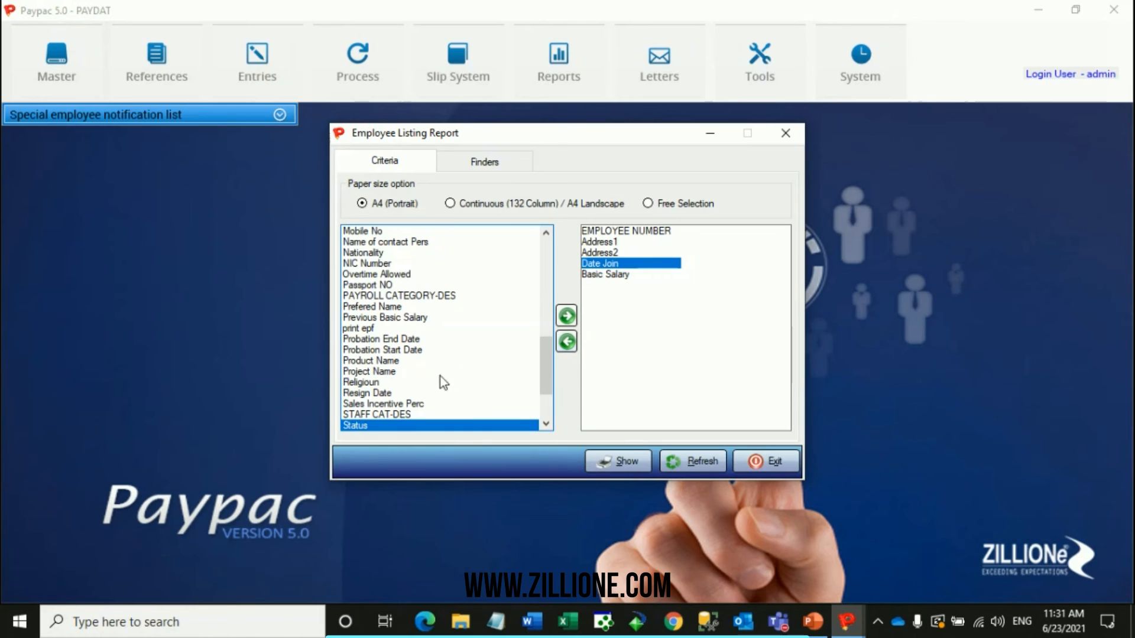
{"action": "left_click", "coordinate": [559, 324]}
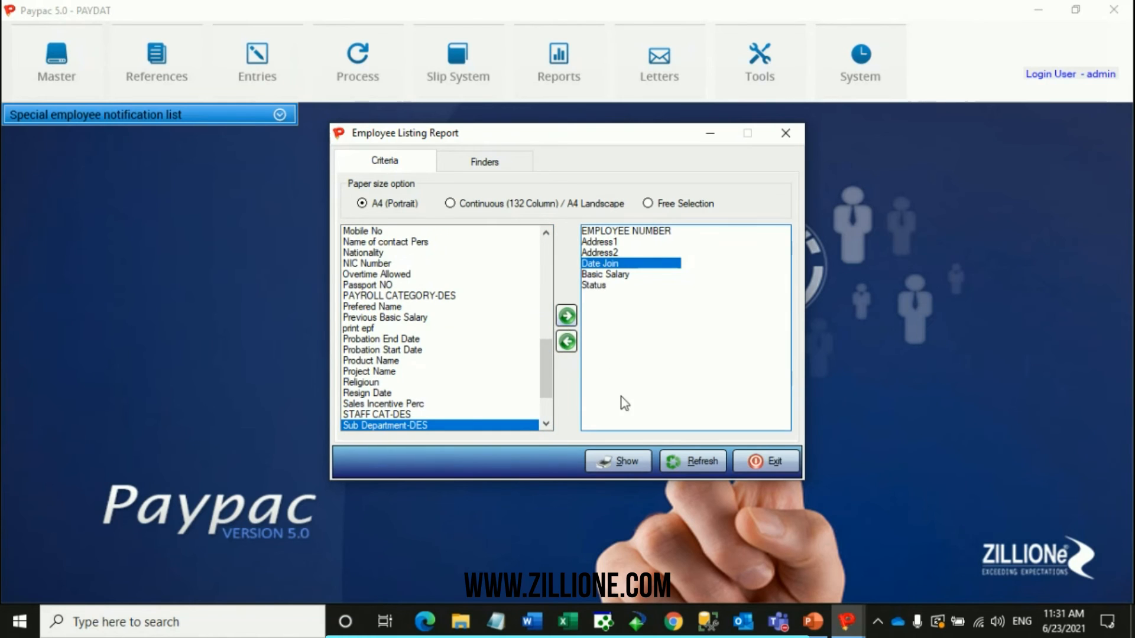
{"action": "left_click", "coordinate": [602, 286]}
Set the listing's Status finder to Active and look through the other status options.
{"action": "left_click", "coordinate": [472, 169]}
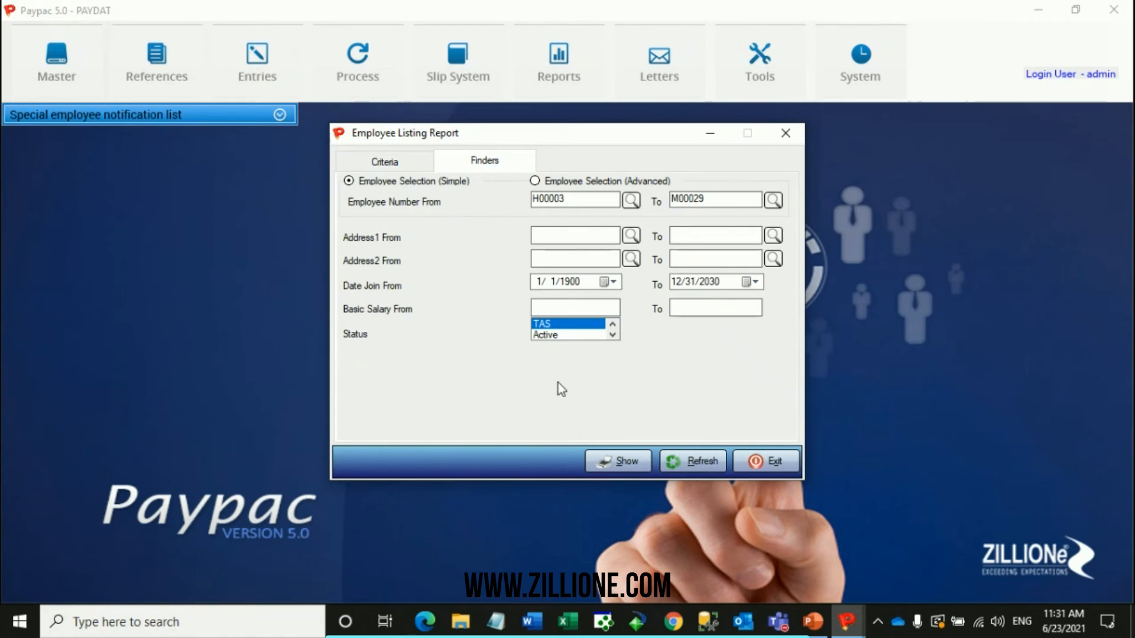
{"action": "left_click", "coordinate": [566, 325]}
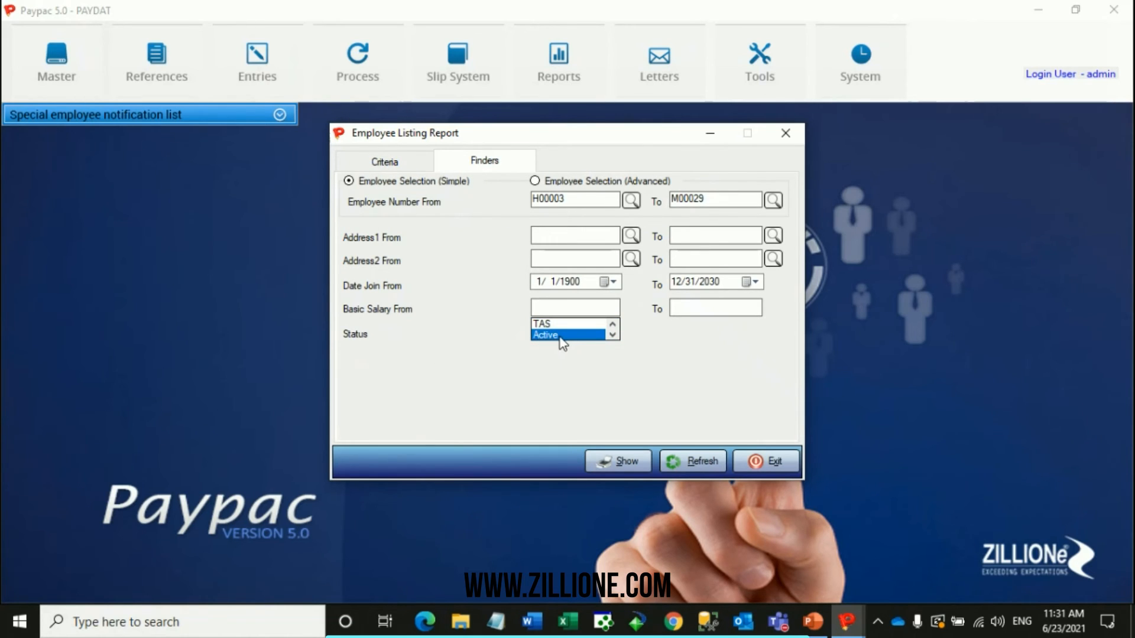
{"action": "left_click", "coordinate": [611, 339]}
{"action": "left_click", "coordinate": [611, 338]}
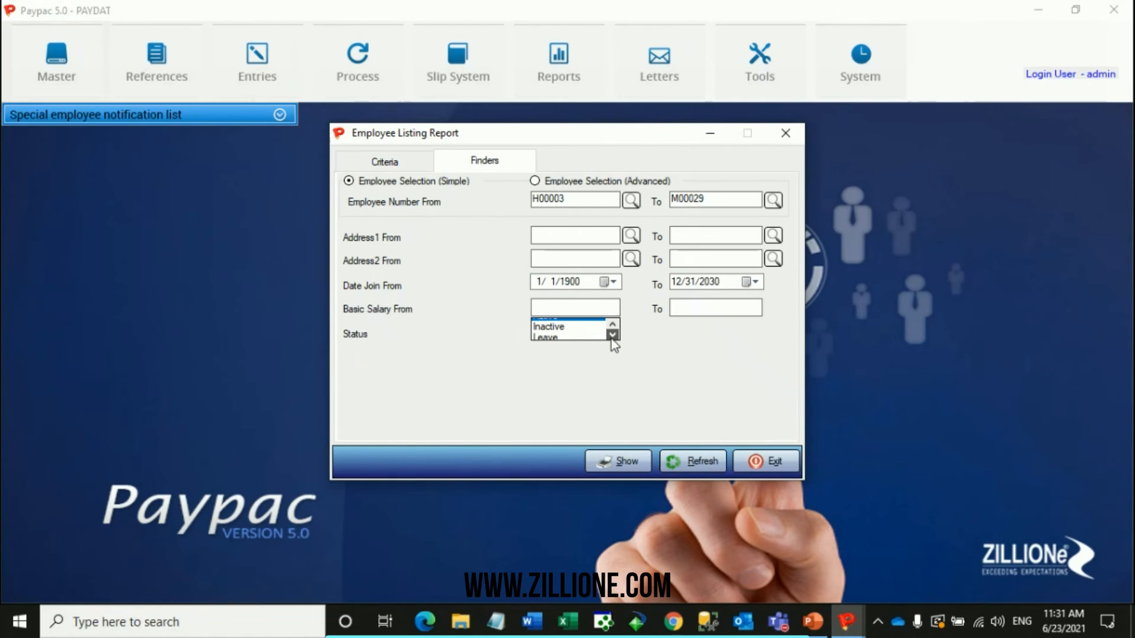
{"action": "left_click", "coordinate": [611, 335]}
{"action": "left_click", "coordinate": [611, 335]}
{"action": "left_click", "coordinate": [611, 334]}
{"action": "left_click", "coordinate": [611, 334]}
{"action": "left_click", "coordinate": [611, 335]}
{"action": "left_click", "coordinate": [612, 324]}
{"action": "left_click", "coordinate": [612, 325]}
{"action": "left_click", "coordinate": [611, 324]}
{"action": "left_click", "coordinate": [612, 324]}
{"action": "left_click", "coordinate": [612, 324]}
{"action": "left_click", "coordinate": [612, 324]}
{"action": "left_click", "coordinate": [612, 324]}
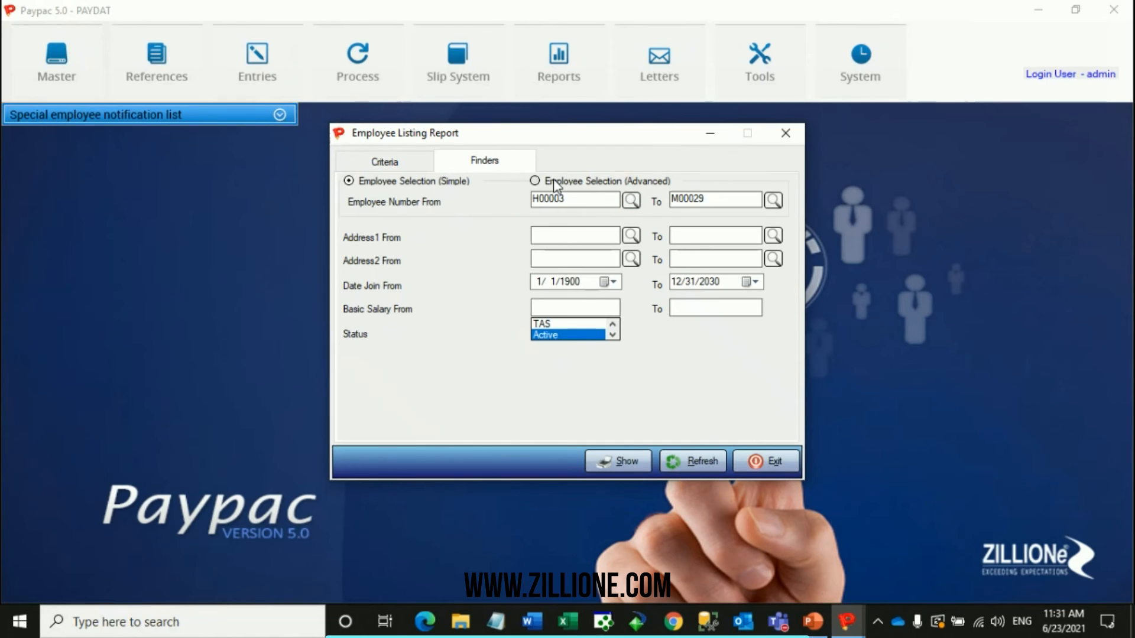
Limit the listing to one employee by copying the Employee Number To code into Employee Number From.
{"action": "left_click_drag", "start_coordinate": [710, 200], "coordinate": [491, 183]}
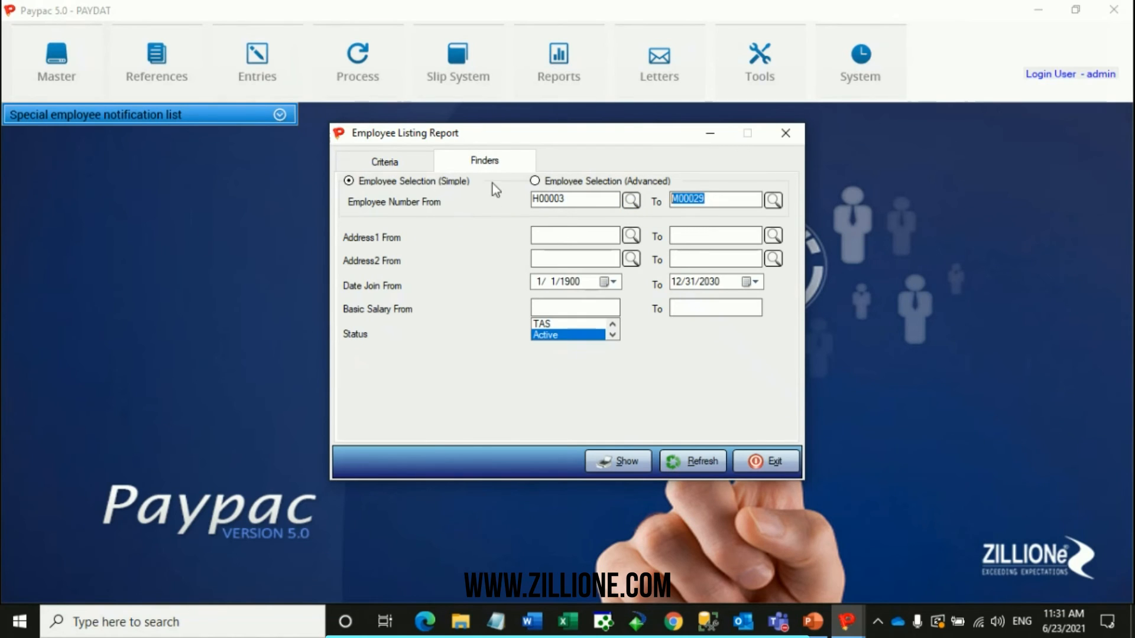
{"action": "key", "text": "ctrl+c"}
{"action": "left_click_drag", "start_coordinate": [578, 200], "coordinate": [539, 231]}
{"action": "key", "text": "ctrl+v"}
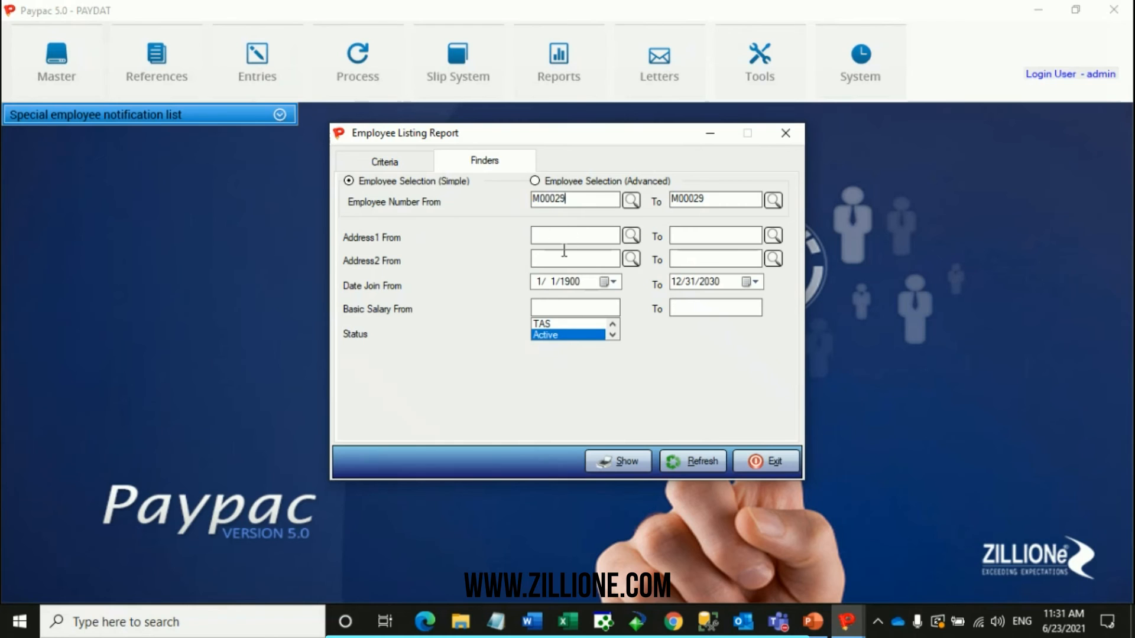
Limit the listing's advanced employee selection to CPHH1-Human Resource, then generate the employee listing and close it after viewing.
{"action": "left_click", "coordinate": [395, 164]}
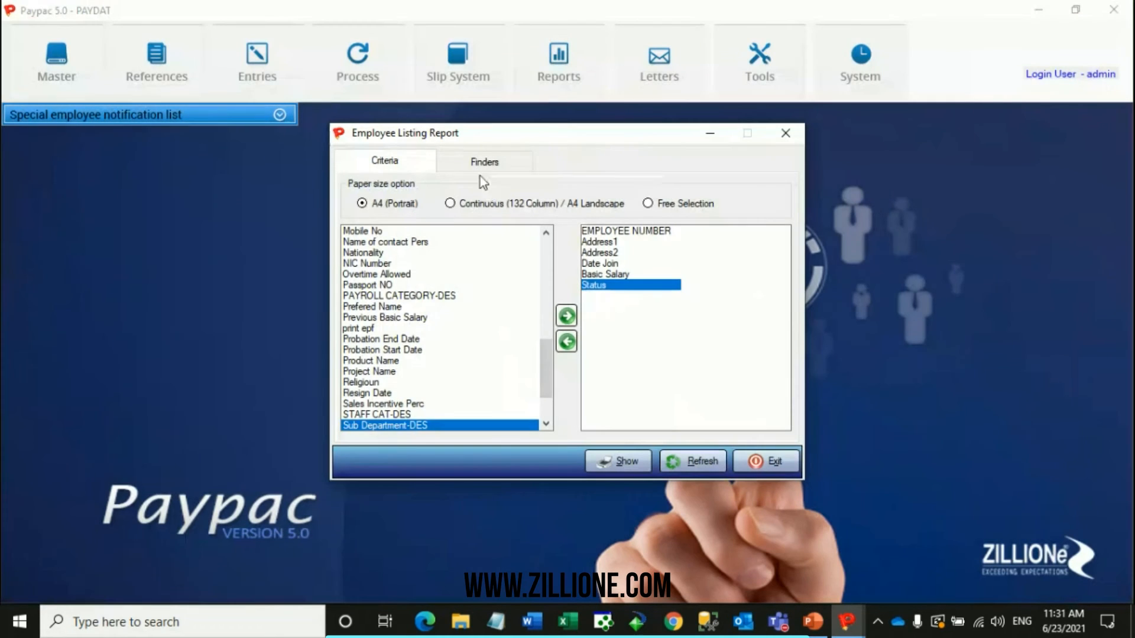
{"action": "left_click", "coordinate": [484, 161]}
{"action": "left_click", "coordinate": [603, 188]}
{"action": "scroll", "coordinate": [532, 243], "scroll_direction": "down", "scroll_amount": 5}
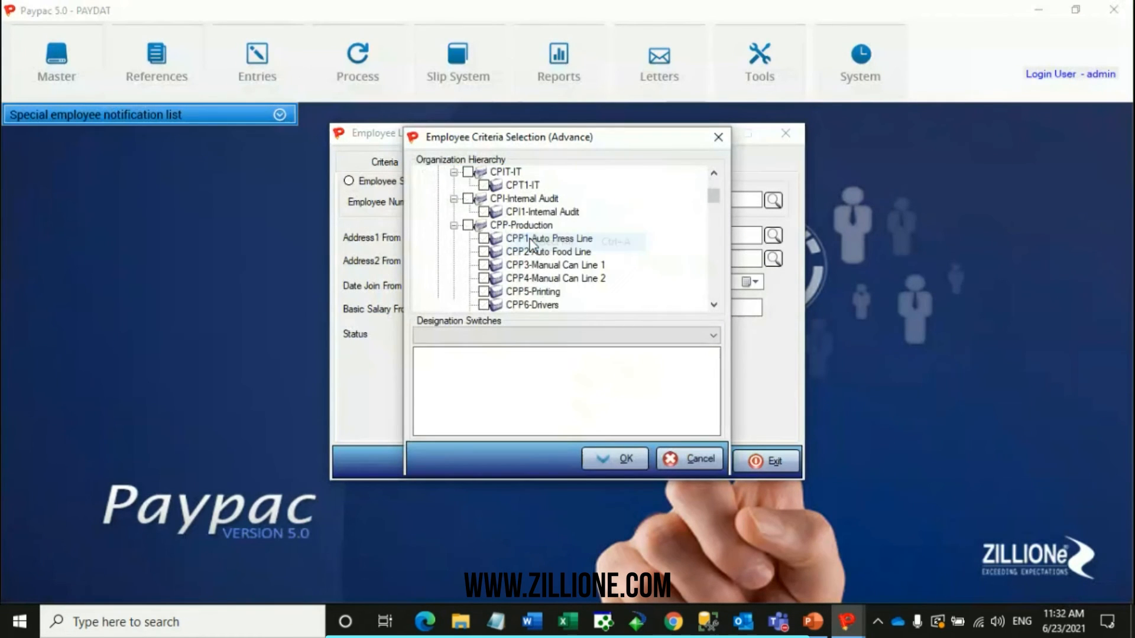
{"action": "scroll", "coordinate": [532, 244], "scroll_direction": "down", "scroll_amount": 6}
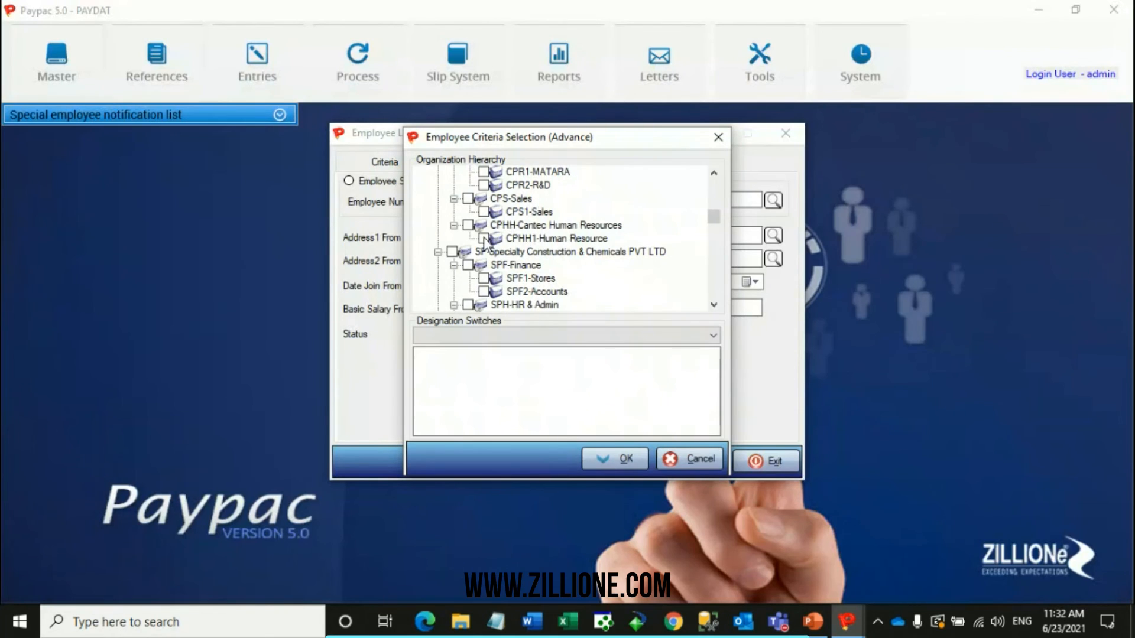
{"action": "left_click", "coordinate": [483, 238]}
{"action": "left_click", "coordinate": [620, 460]}
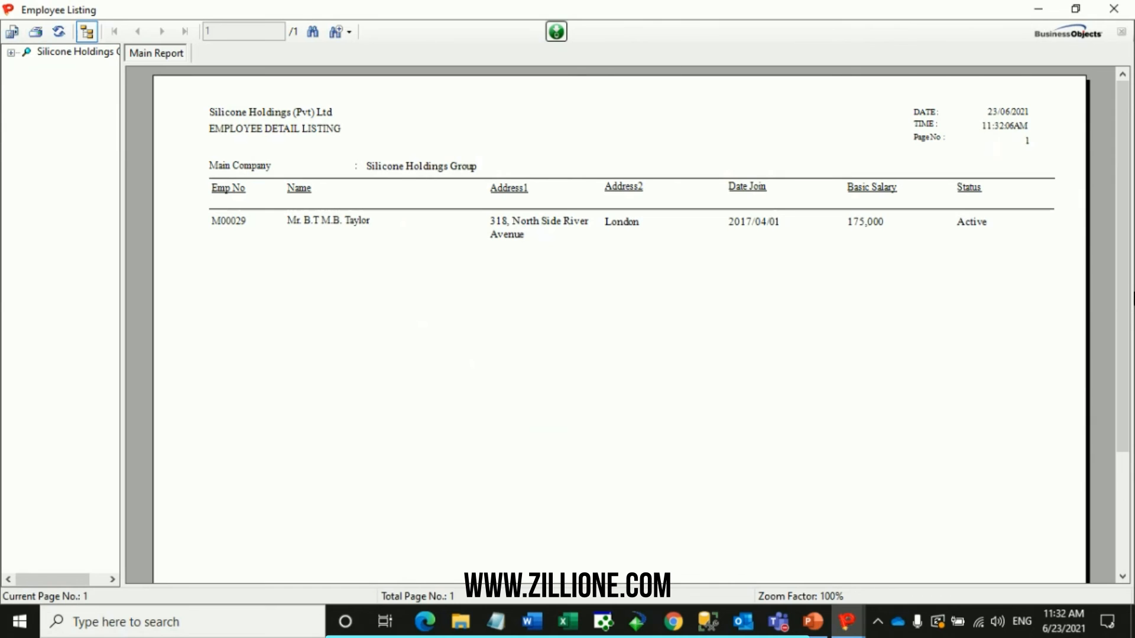
{"action": "left_click", "coordinate": [1114, 9]}
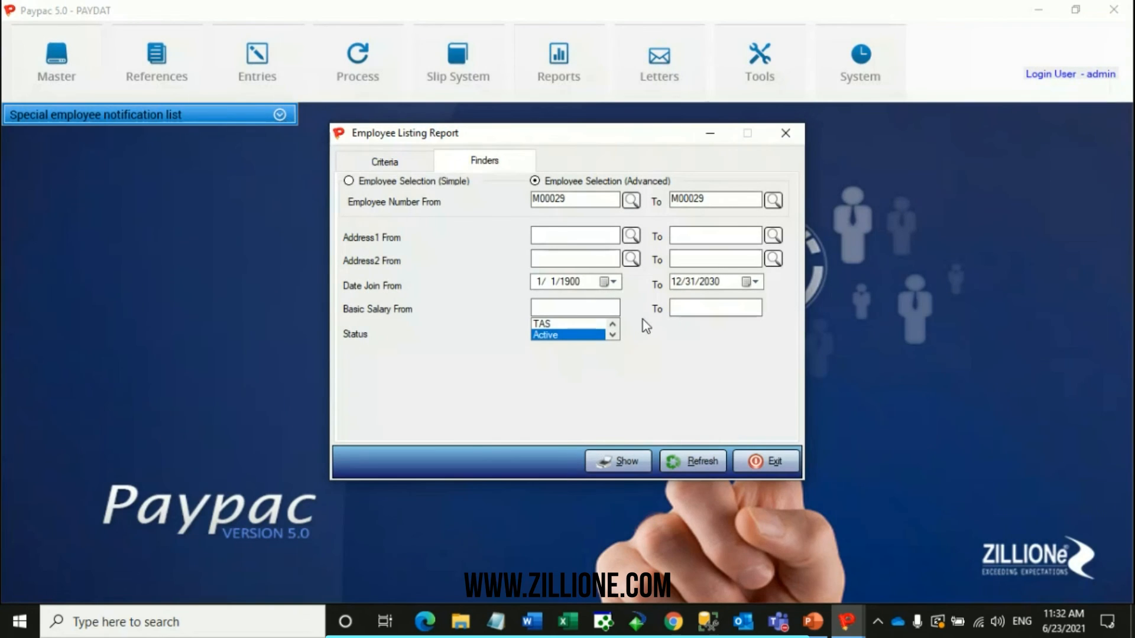
Reset the employee listing, select Address1, Address2, Address3 and Date Join as its fields, and close the generated report after viewing.
{"action": "left_click", "coordinate": [710, 464]}
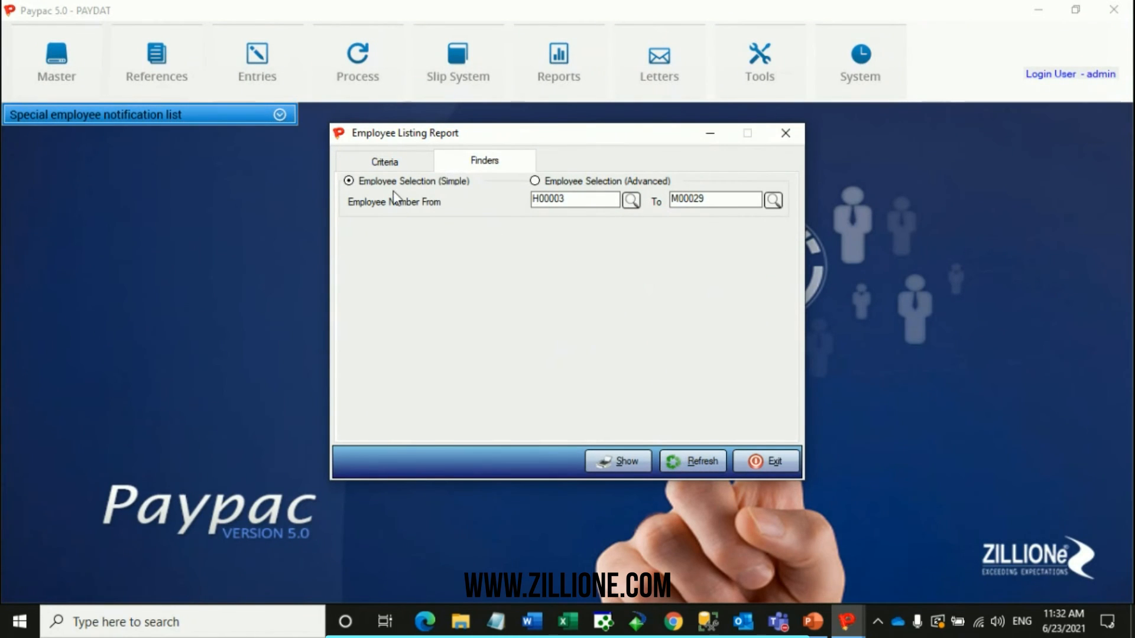
{"action": "left_click", "coordinate": [399, 164]}
{"action": "left_click", "coordinate": [572, 317]}
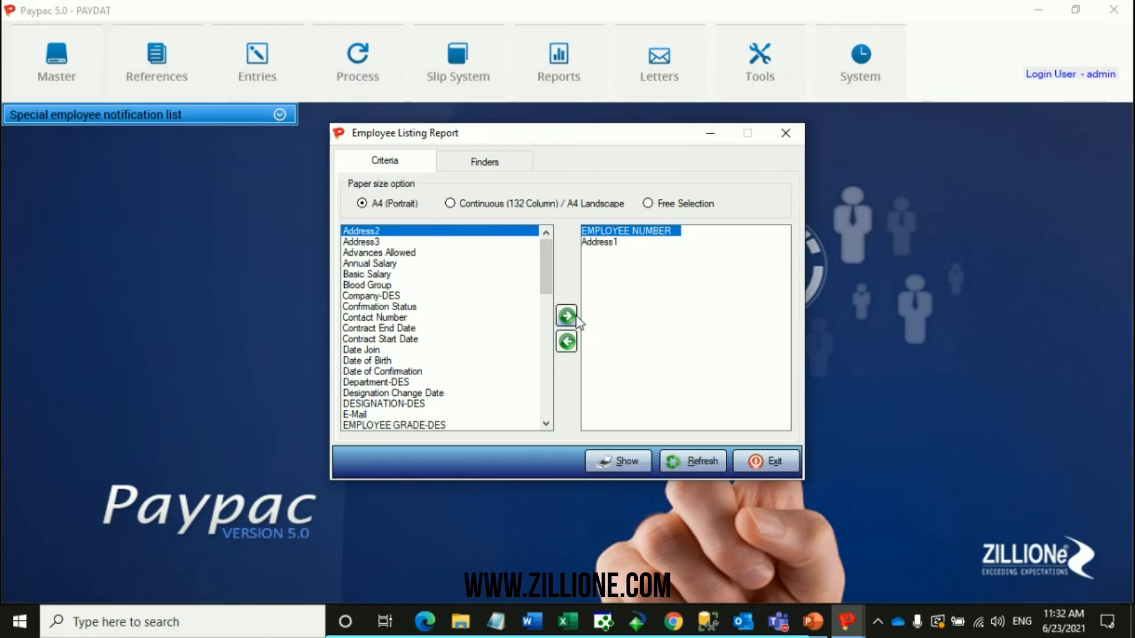
{"action": "left_click", "coordinate": [567, 317]}
{"action": "left_click", "coordinate": [568, 317]}
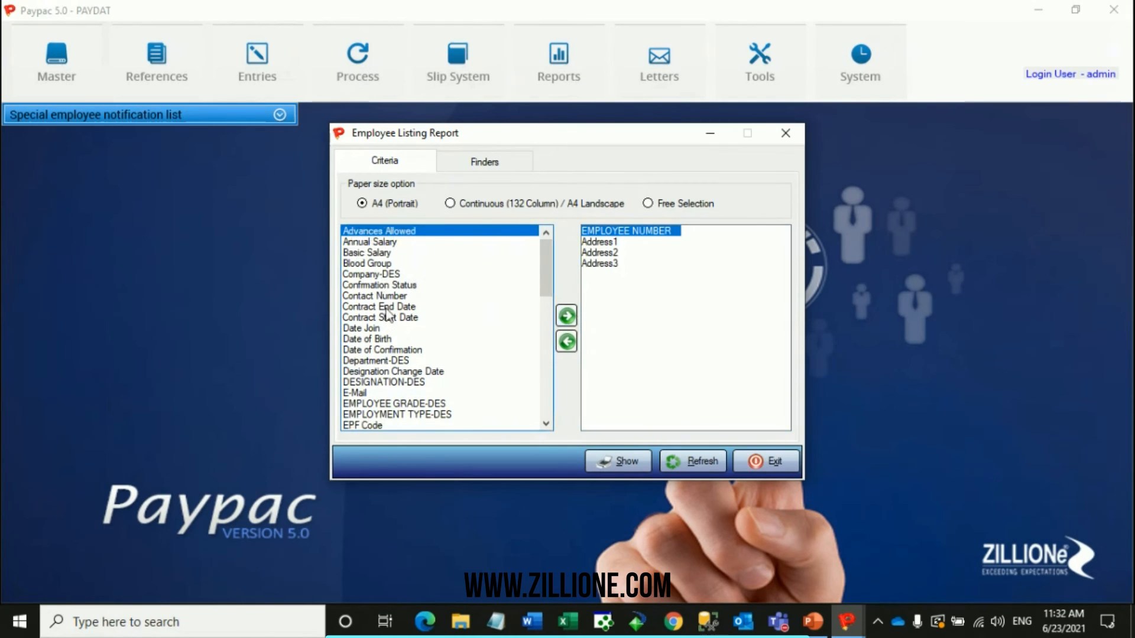
{"action": "left_click", "coordinate": [380, 330]}
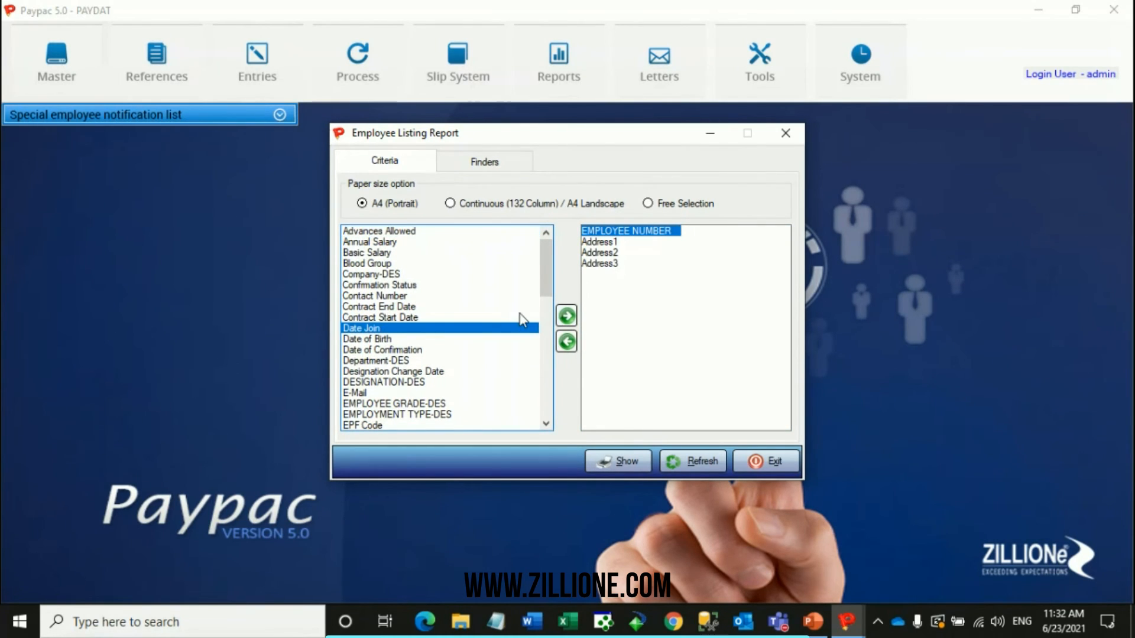
{"action": "left_click", "coordinate": [566, 316]}
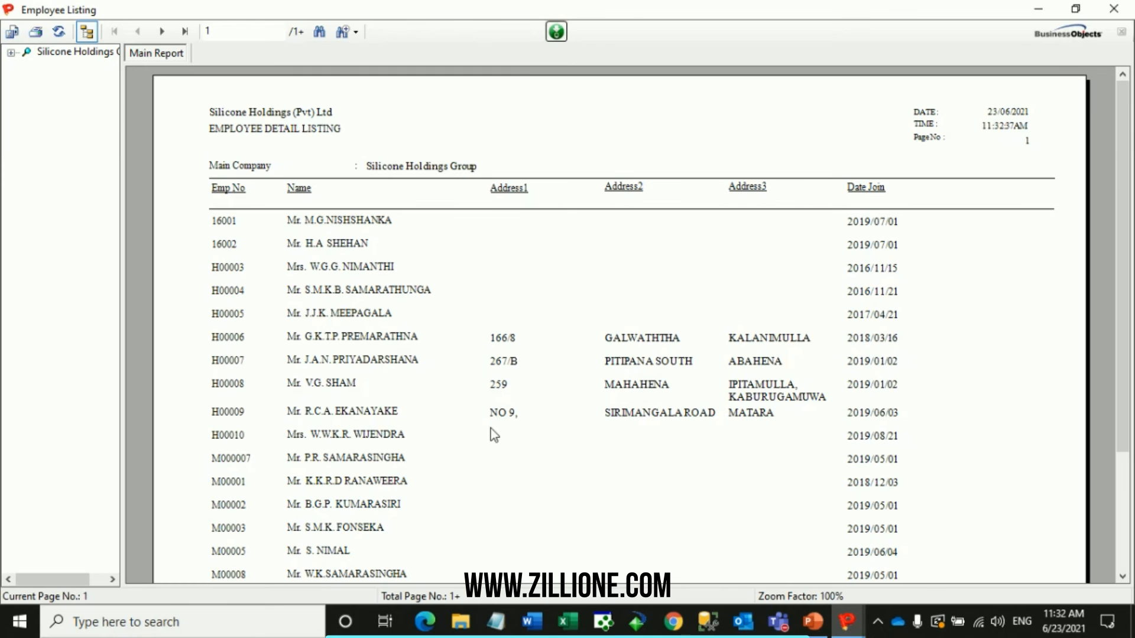
{"action": "left_click", "coordinate": [1111, 7]}
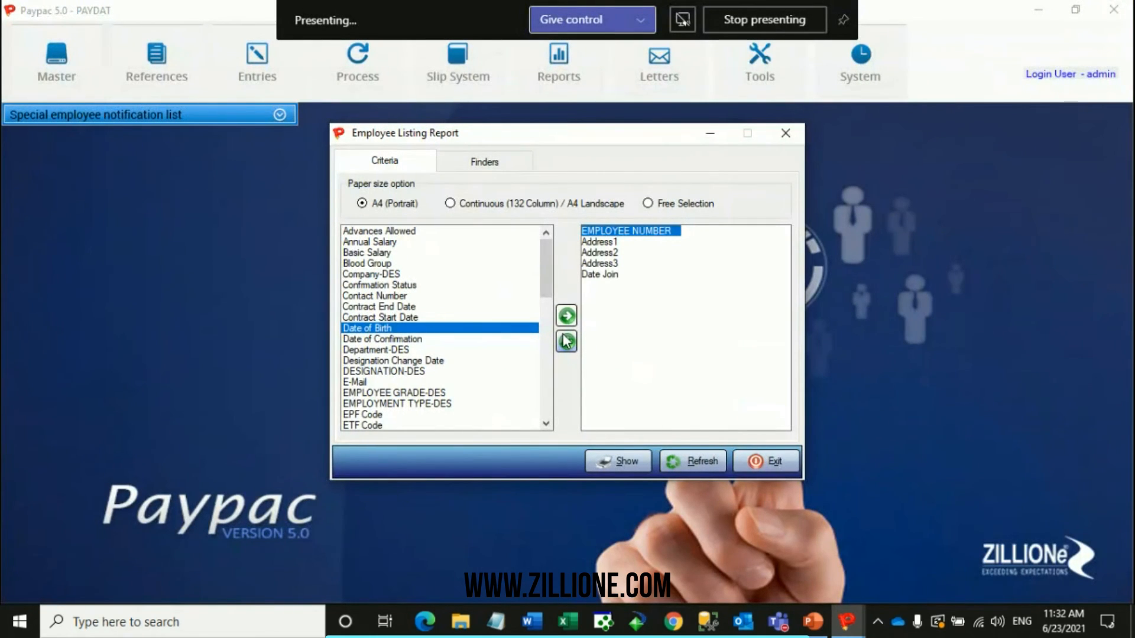
Add Status to the employee listing's selected fields.
{"action": "scroll", "coordinate": [450, 305], "scroll_direction": "down", "scroll_amount": 15}
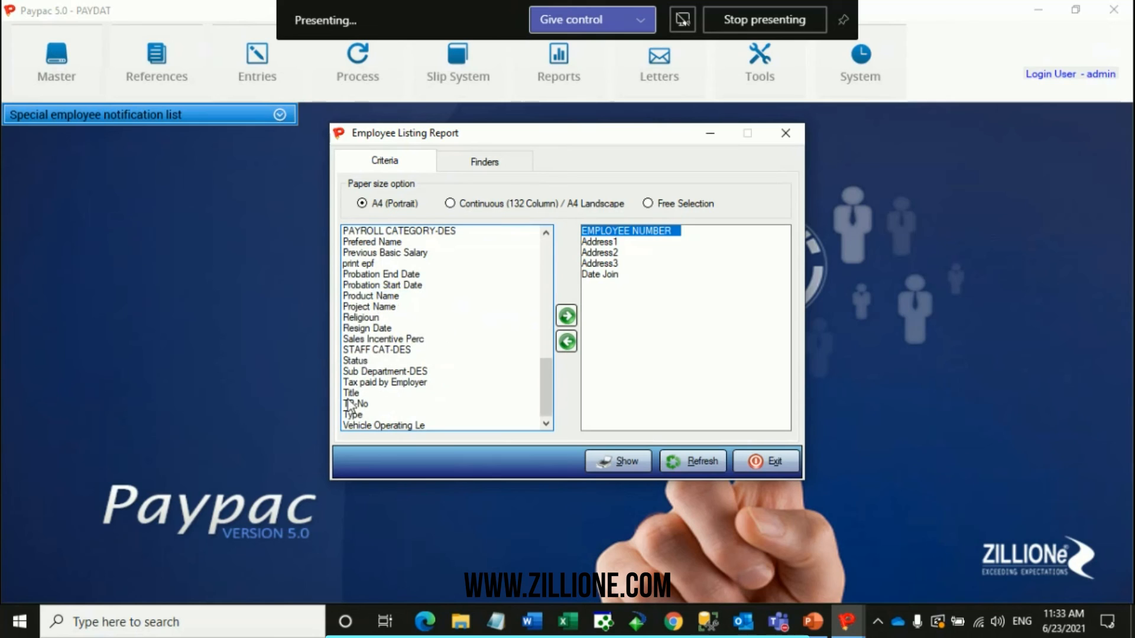
{"action": "left_click", "coordinate": [358, 360]}
{"action": "left_click", "coordinate": [566, 316]}
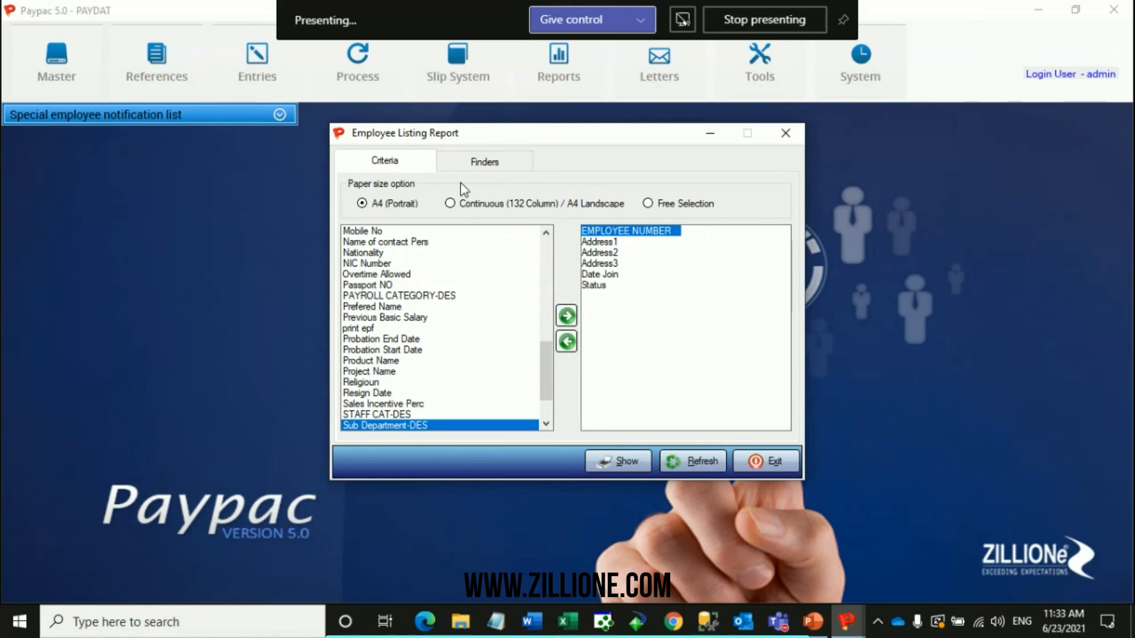
Look through the Status finder's options, trying Retired as the selected status.
{"action": "left_click", "coordinate": [478, 165]}
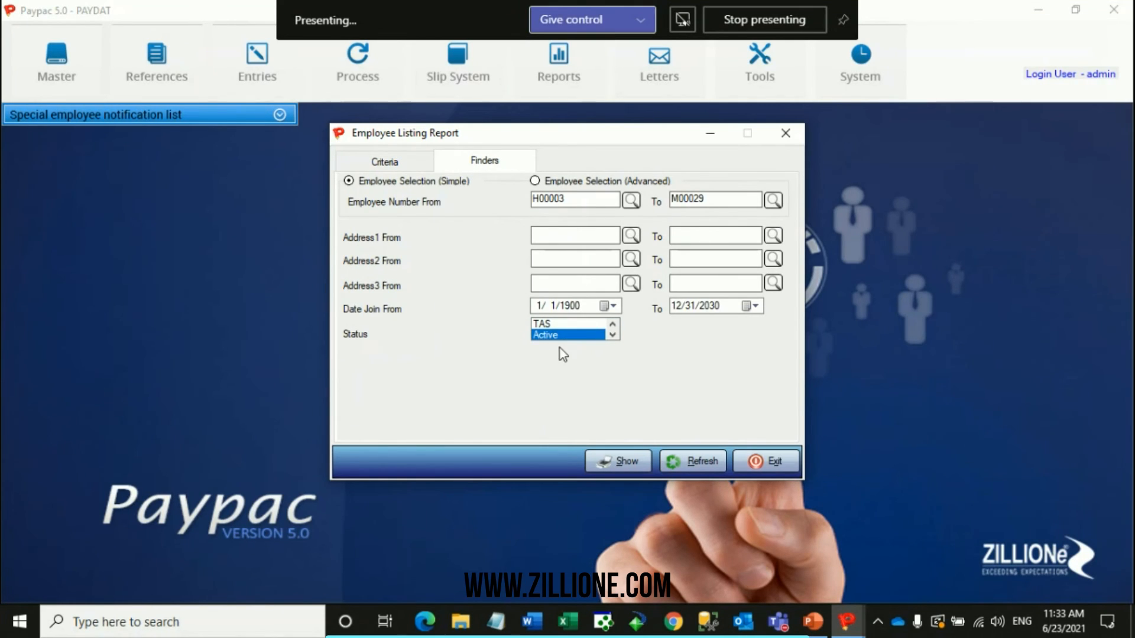
{"action": "left_click", "coordinate": [613, 336]}
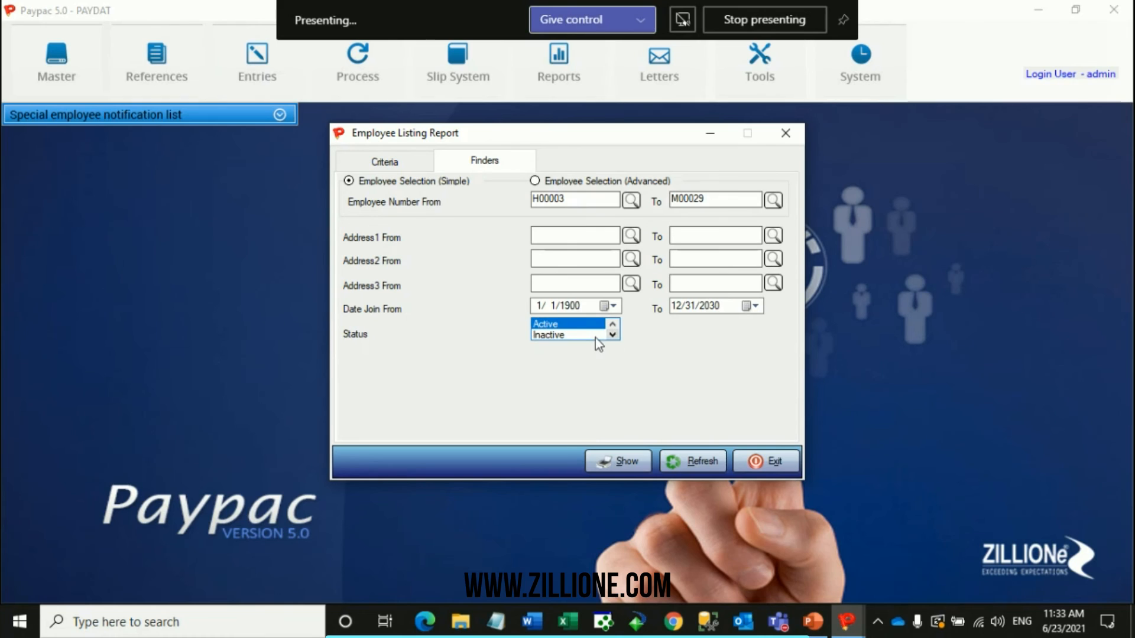
{"action": "left_click", "coordinate": [613, 334]}
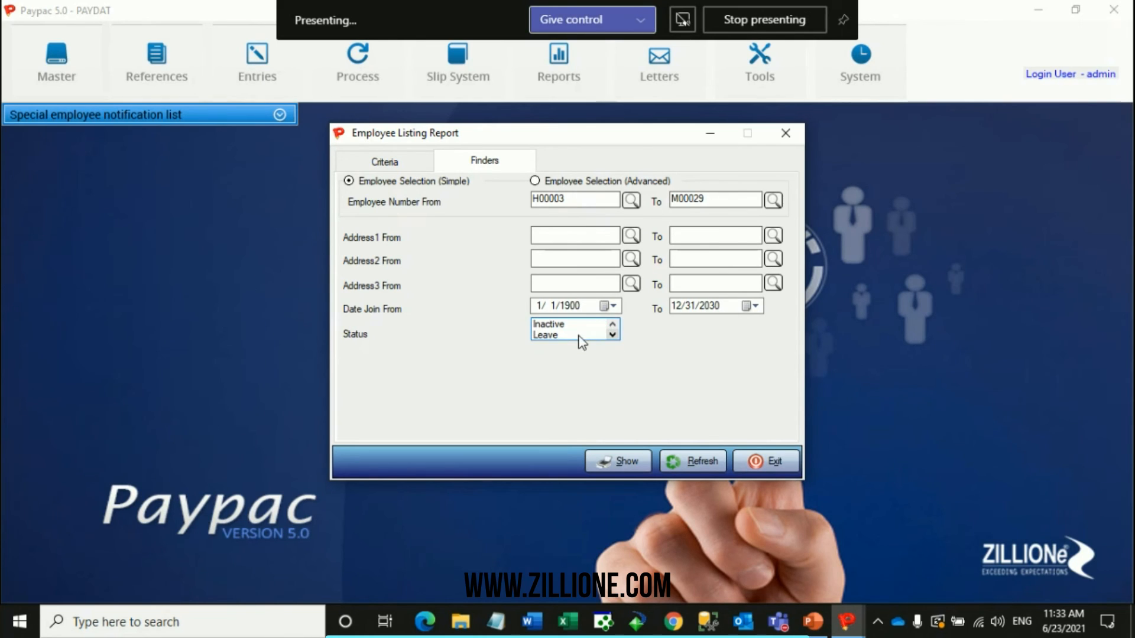
{"action": "left_click", "coordinate": [613, 335]}
{"action": "left_click", "coordinate": [575, 332]}
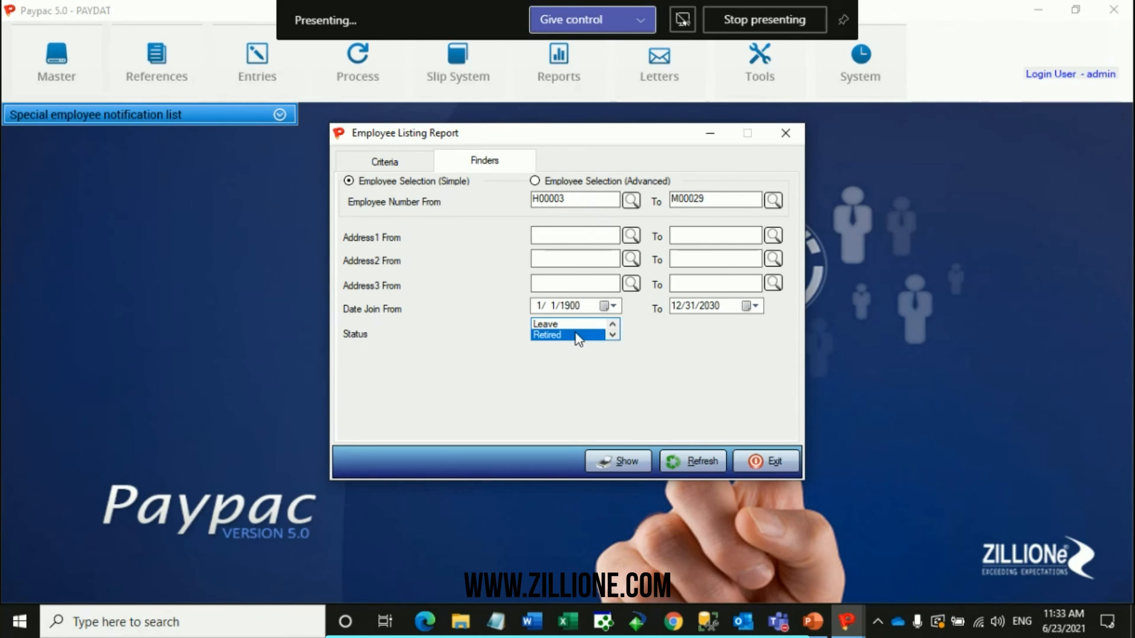
{"action": "left_click", "coordinate": [615, 323]}
{"action": "left_click", "coordinate": [615, 323]}
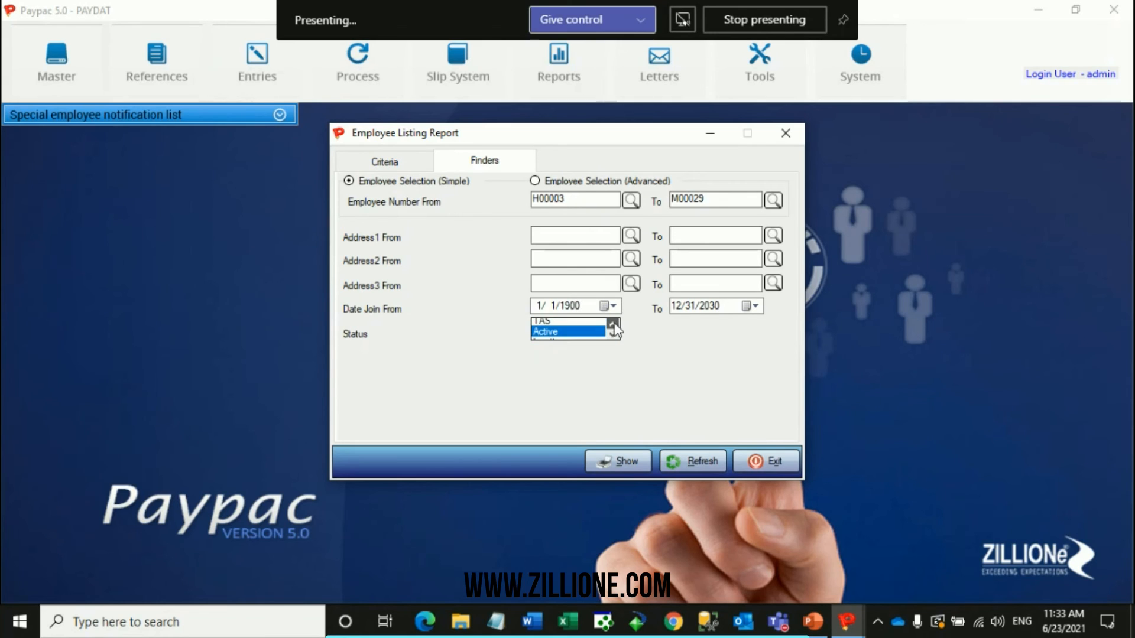
{"action": "left_click", "coordinate": [612, 334]}
{"action": "left_click", "coordinate": [613, 335]}
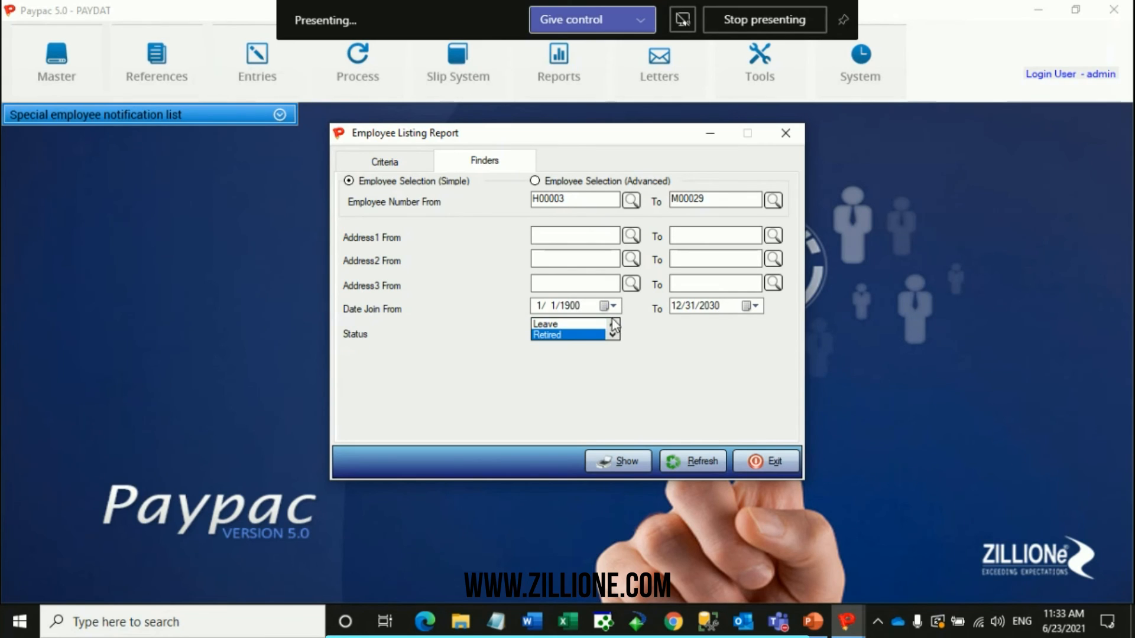
{"action": "left_click", "coordinate": [614, 324]}
{"action": "left_click", "coordinate": [614, 324]}
{"action": "left_click", "coordinate": [614, 324]}
{"action": "left_click", "coordinate": [613, 338]}
{"action": "left_click", "coordinate": [613, 338]}
{"action": "left_click", "coordinate": [613, 338]}
{"action": "left_click", "coordinate": [586, 337]}
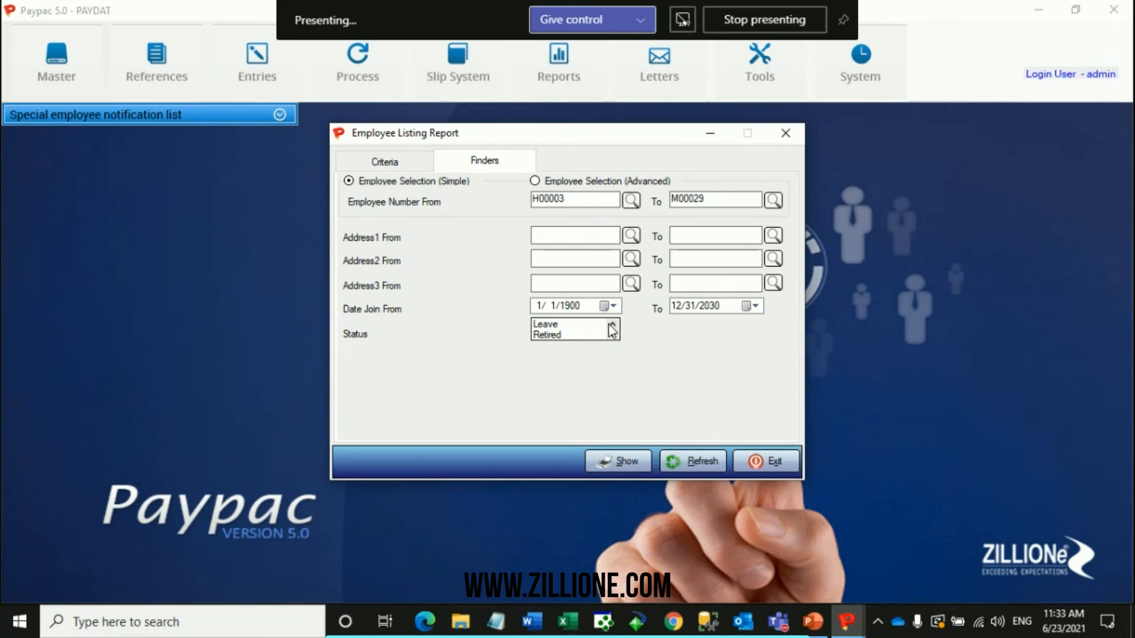
{"action": "left_click", "coordinate": [611, 324]}
{"action": "left_click", "coordinate": [611, 324]}
{"action": "left_click", "coordinate": [611, 325]}
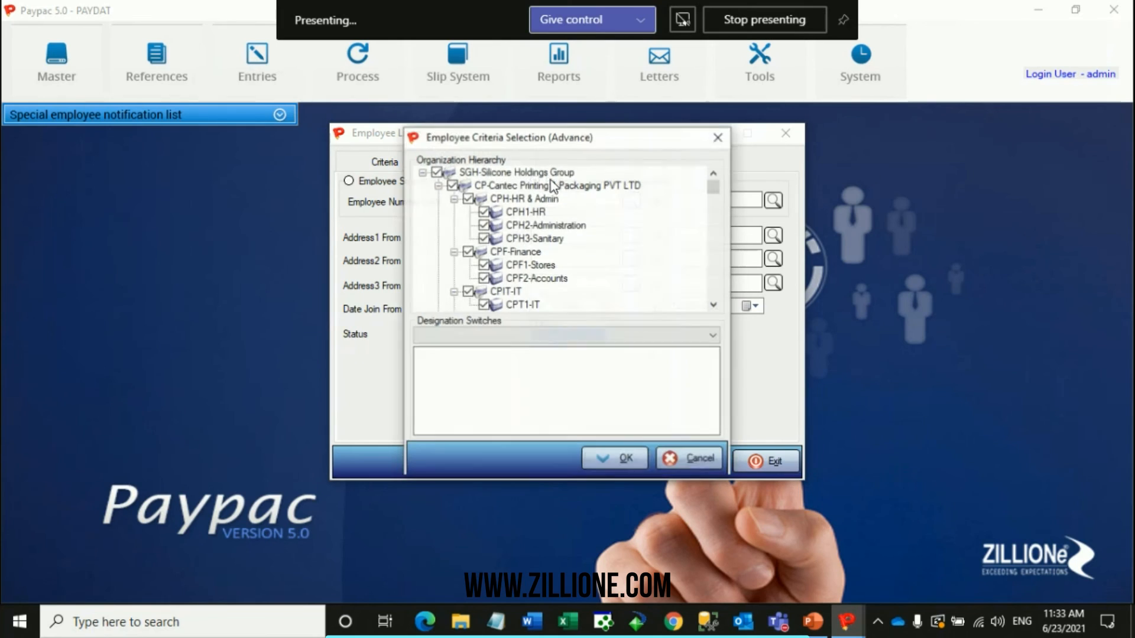
Dismiss the advanced criteria selection and copy the Employee Number To code into Employee Number From.
{"action": "left_click", "coordinate": [721, 141]}
{"action": "left_click_drag", "start_coordinate": [713, 201], "coordinate": [534, 197]}
{"action": "type", "text": "M00029"}
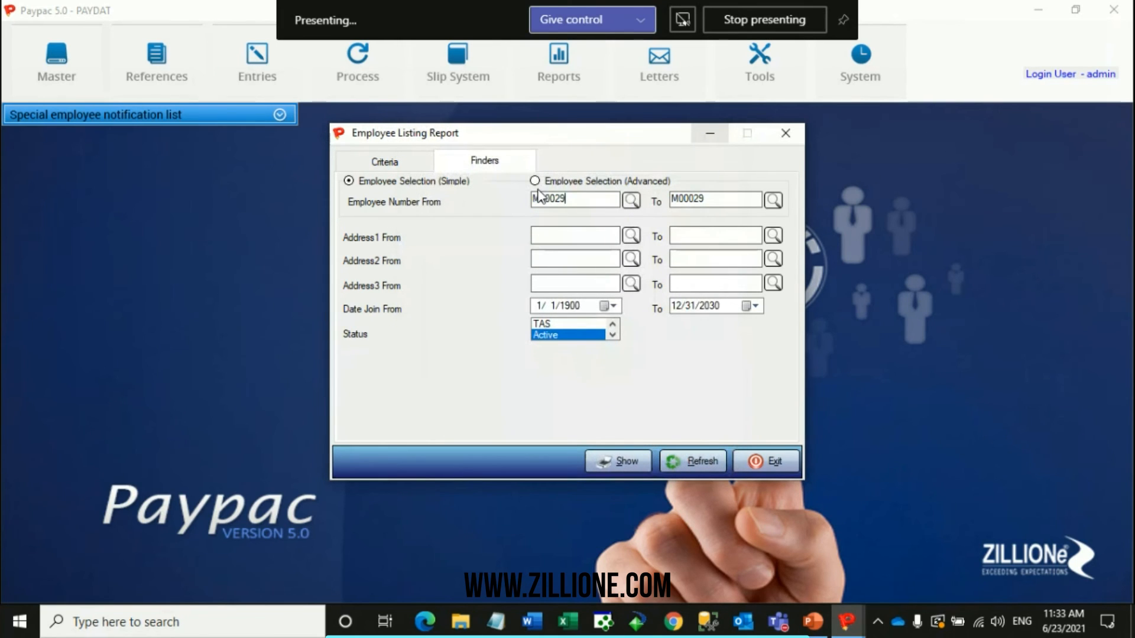
Limit the listing's advanced employee selection to CPHH-Cantec Human Resources in the organization hierarchy.
{"action": "left_click", "coordinate": [536, 182]}
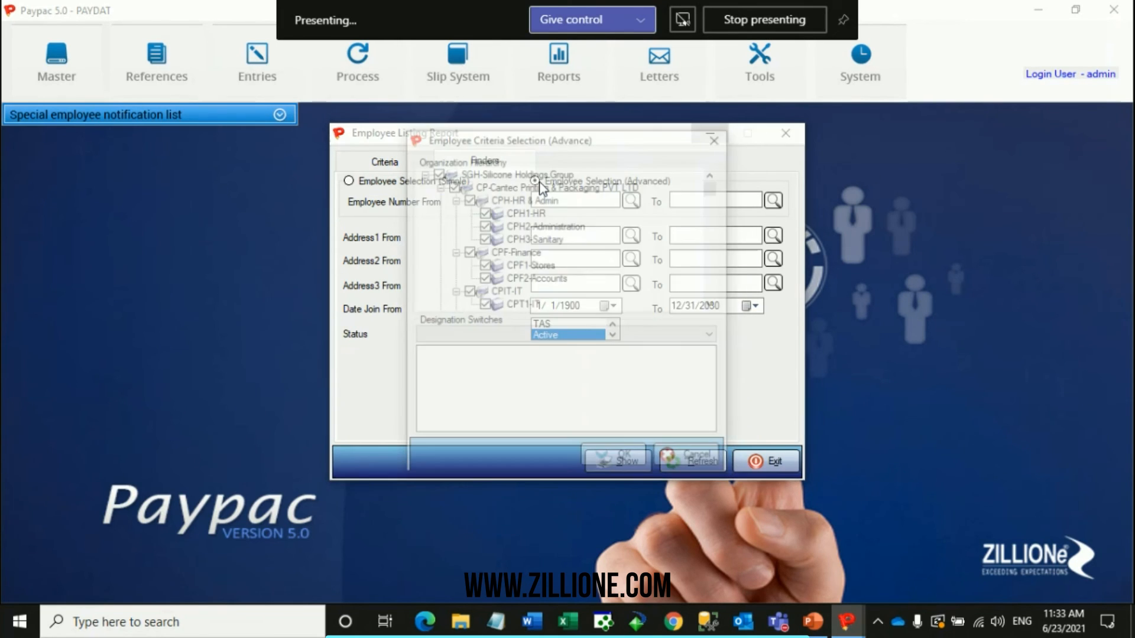
{"action": "scroll", "coordinate": [533, 236], "scroll_direction": "down", "scroll_amount": 5}
{"action": "right_click", "coordinate": [499, 243]}
{"action": "left_click", "coordinate": [520, 256]}
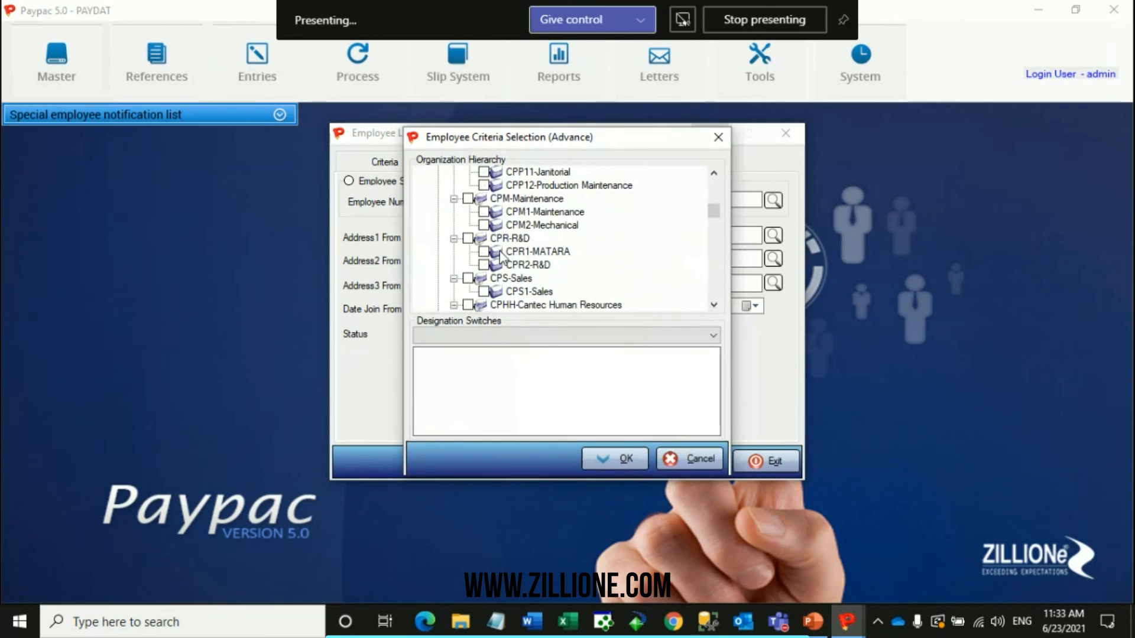
{"action": "left_click", "coordinate": [468, 306]}
{"action": "scroll", "coordinate": [469, 302], "scroll_direction": "down", "scroll_amount": 2}
{"action": "left_click", "coordinate": [626, 461]}
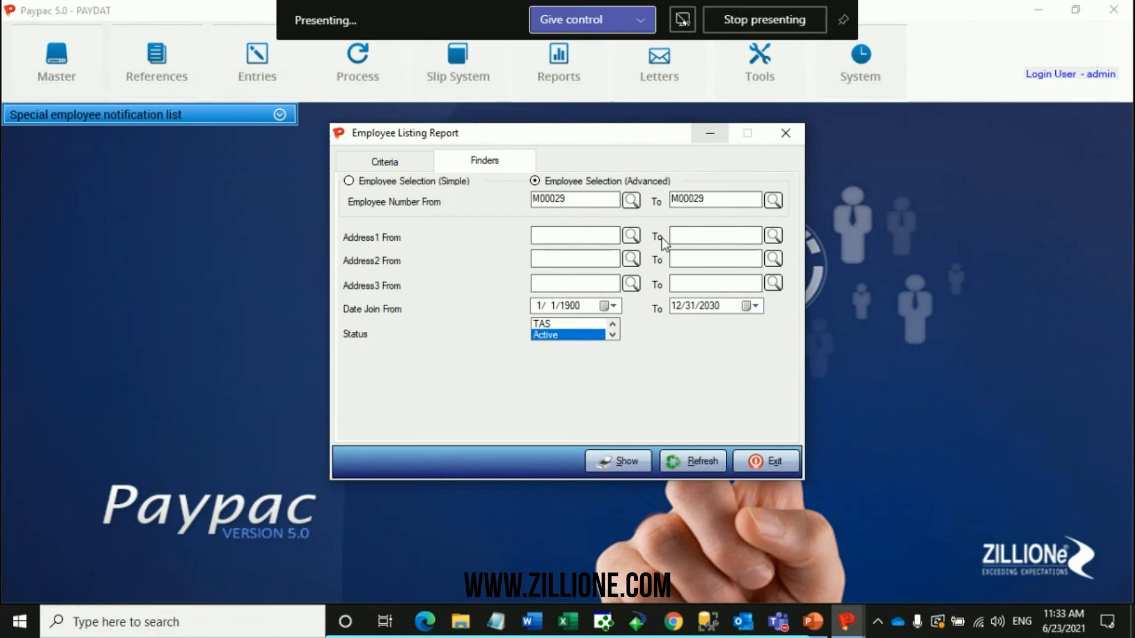
Reset the employee listing and select Address1, Address2, Date Join, Basic Salary and Status as its fields.
{"action": "left_click", "coordinate": [628, 463]}
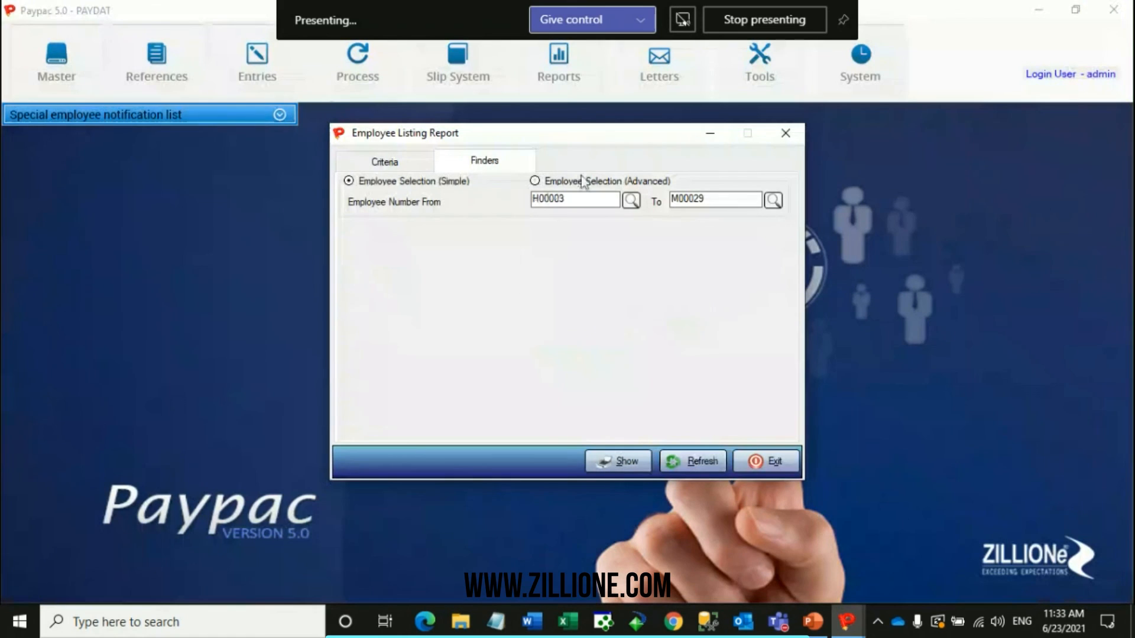
{"action": "left_click", "coordinate": [422, 162]}
{"action": "left_click", "coordinate": [566, 315]}
{"action": "left_click", "coordinate": [566, 315]}
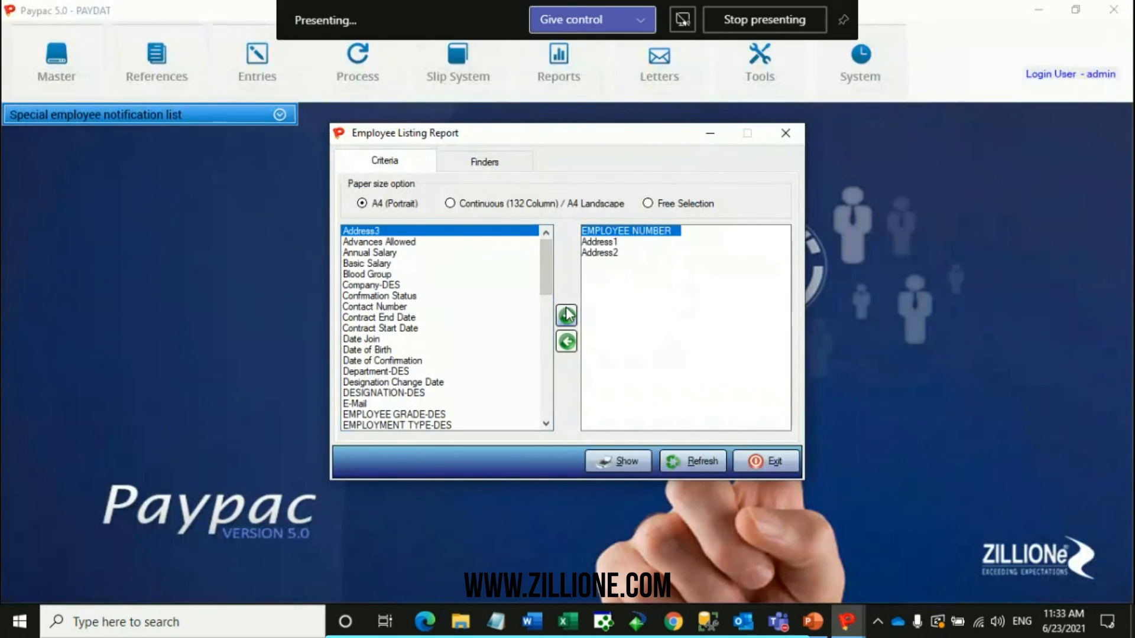
{"action": "left_click", "coordinate": [384, 338]}
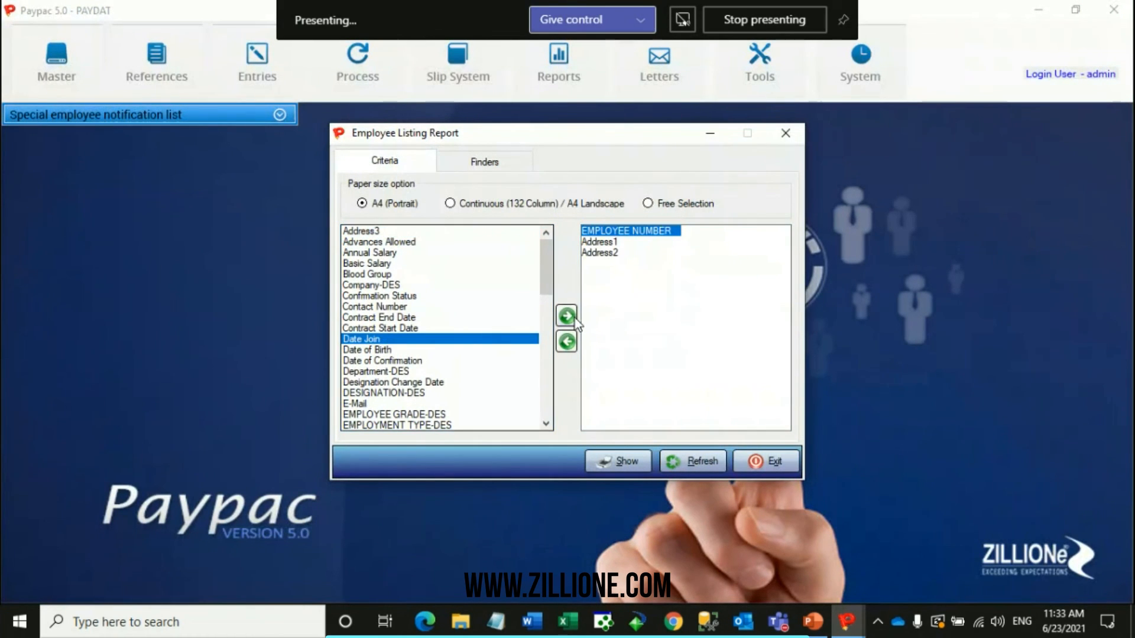
{"action": "left_click", "coordinate": [566, 316]}
{"action": "left_click", "coordinate": [406, 263]}
{"action": "left_click", "coordinate": [566, 316]}
{"action": "scroll", "coordinate": [431, 329], "scroll_direction": "down", "scroll_amount": 2}
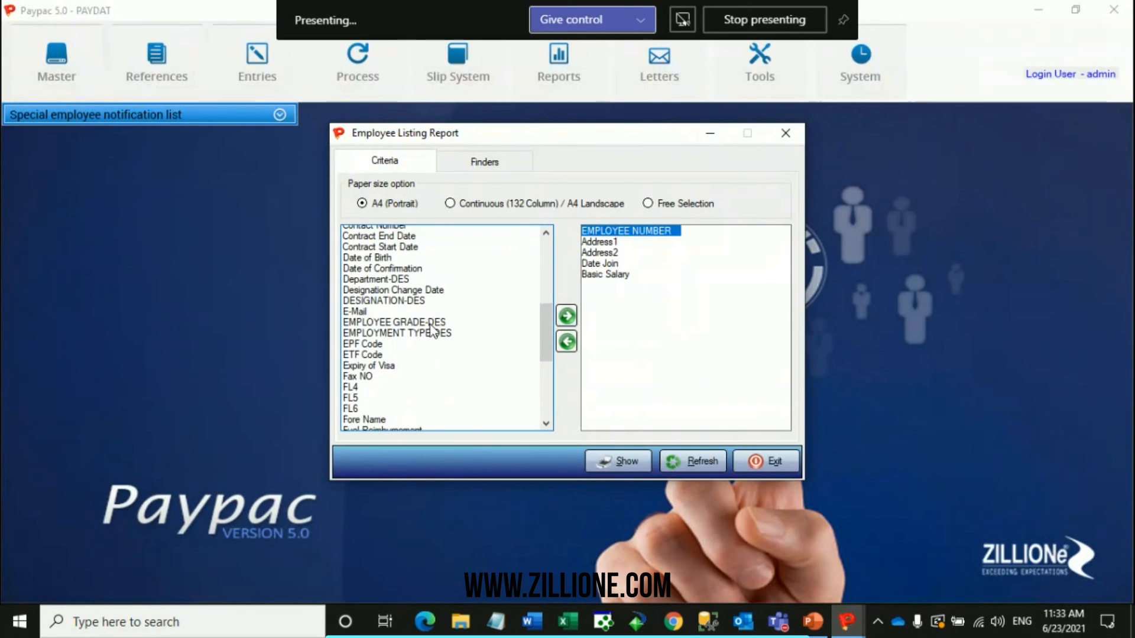
{"action": "scroll", "coordinate": [430, 327], "scroll_direction": "down", "scroll_amount": 12}
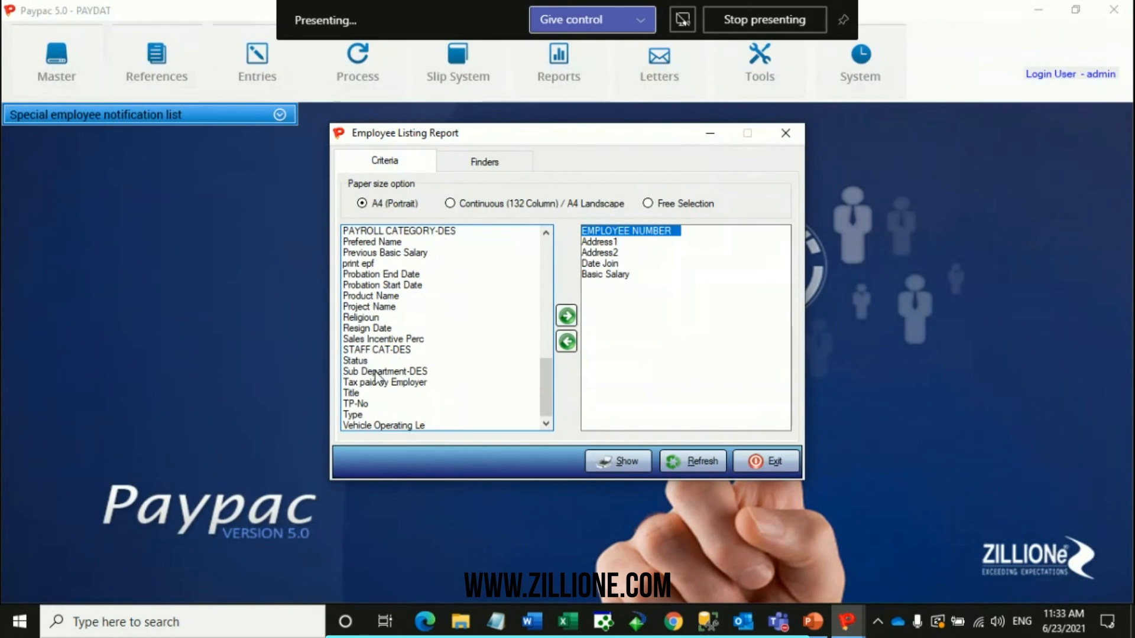
{"action": "left_click", "coordinate": [414, 360]}
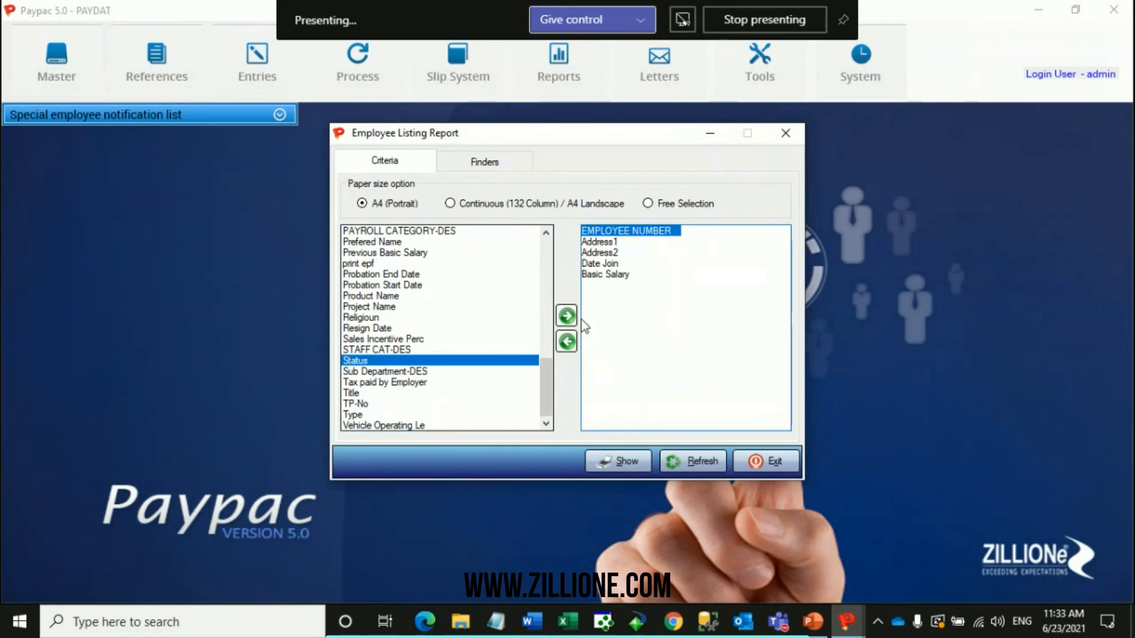
{"action": "left_click", "coordinate": [567, 316]}
Generate the employee listing for Active status and close the report after viewing.
{"action": "left_click", "coordinate": [481, 168]}
{"action": "left_click", "coordinate": [626, 460]}
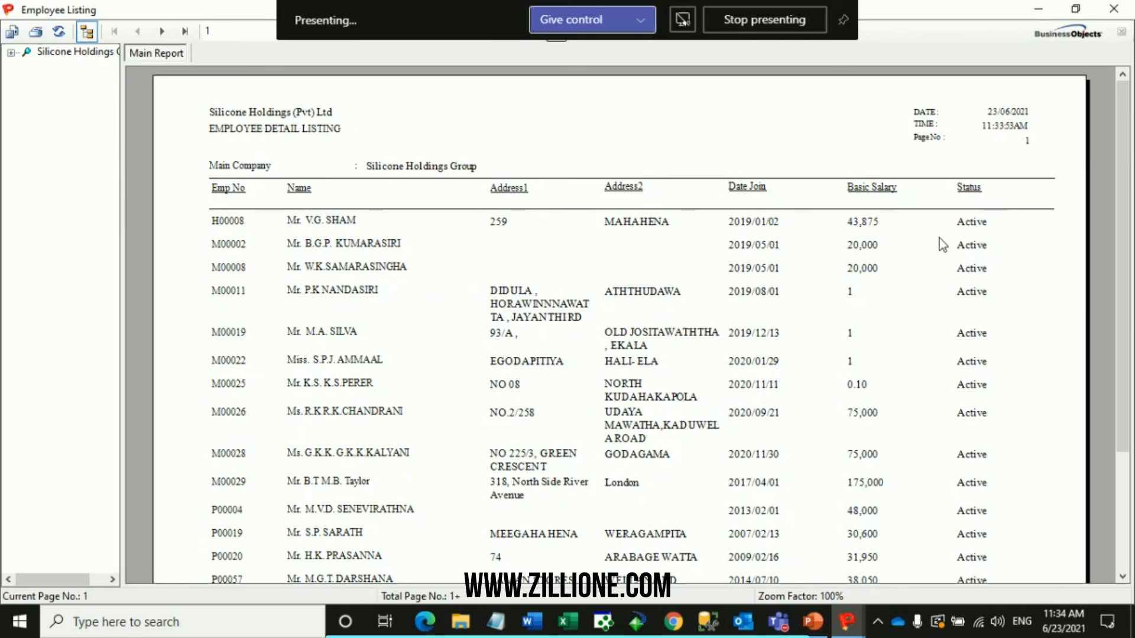
{"action": "left_click", "coordinate": [1103, 7]}
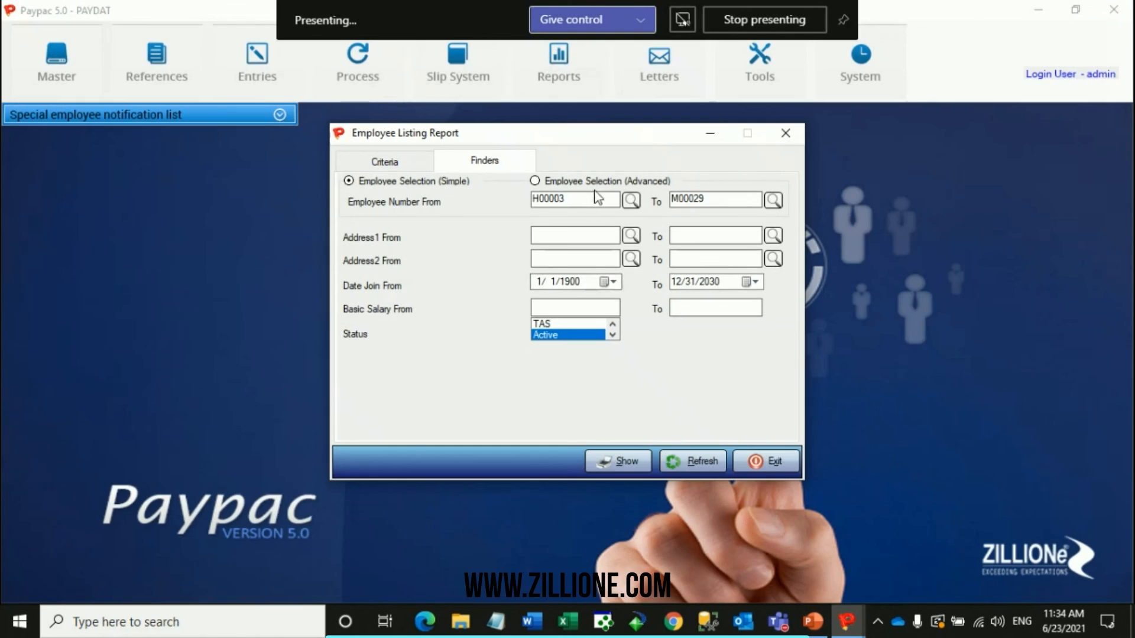
Check the advanced employee selection's organization hierarchy, dismiss it without changes, and close the Employee Listing Report.
{"action": "left_click_drag", "start_coordinate": [598, 198], "coordinate": [506, 203]}
{"action": "left_click", "coordinate": [558, 181]}
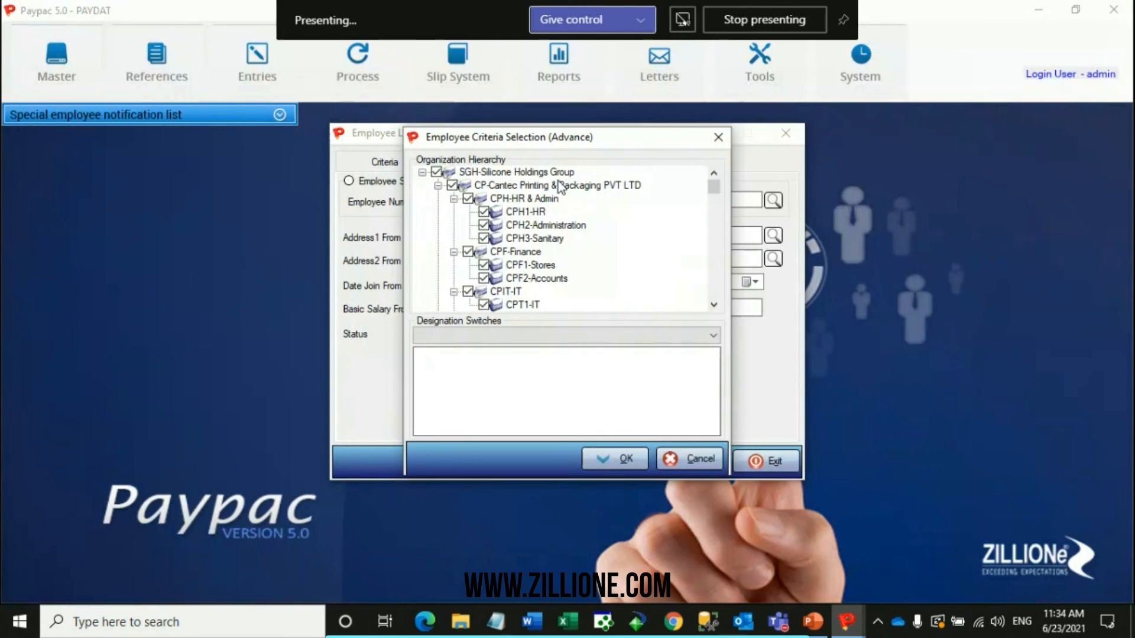
{"action": "left_click", "coordinate": [718, 136]}
{"action": "left_click", "coordinate": [785, 133]}
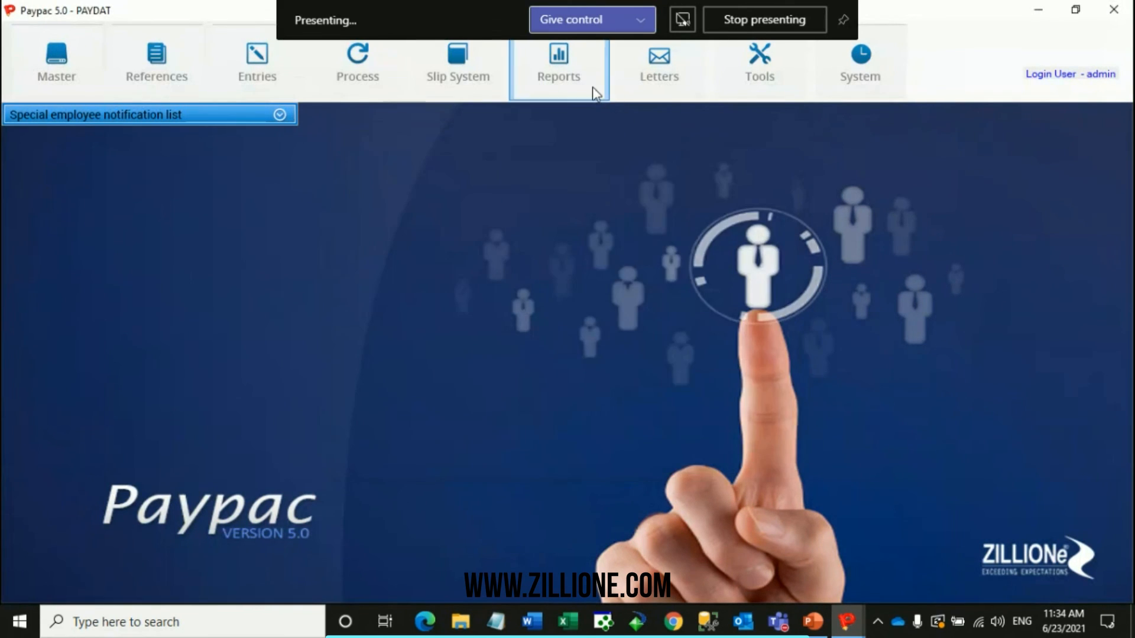
Generate the Master Changes audit report after adjusting the From Date of its date range.
{"action": "left_click", "coordinate": [592, 86]}
{"action": "mouse_move", "coordinate": [680, 148]}
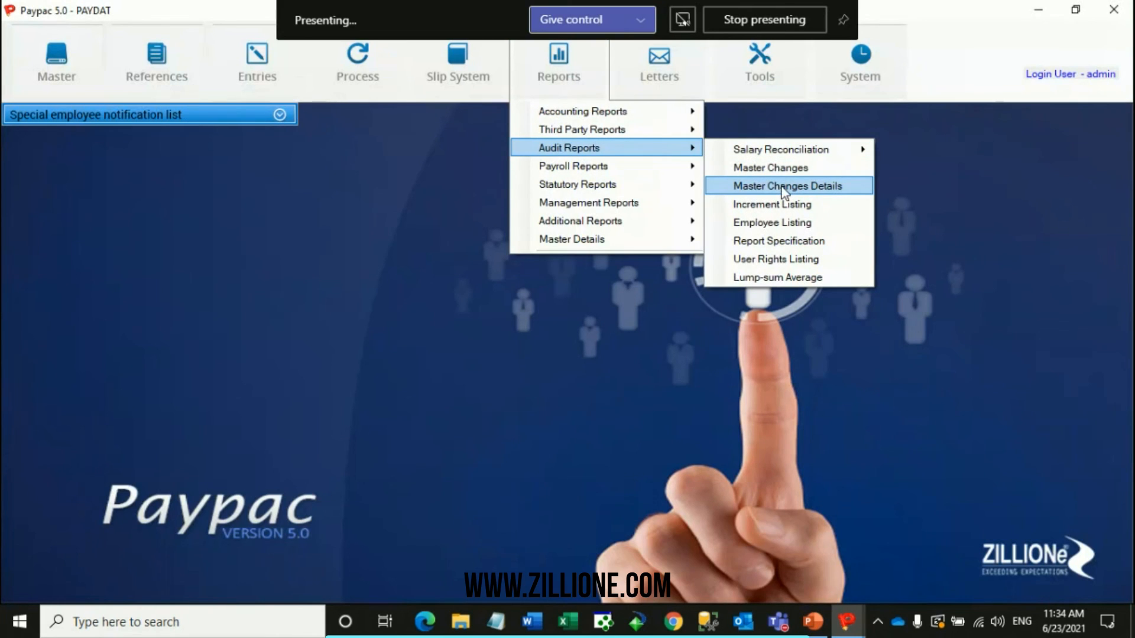
{"action": "left_click", "coordinate": [779, 170]}
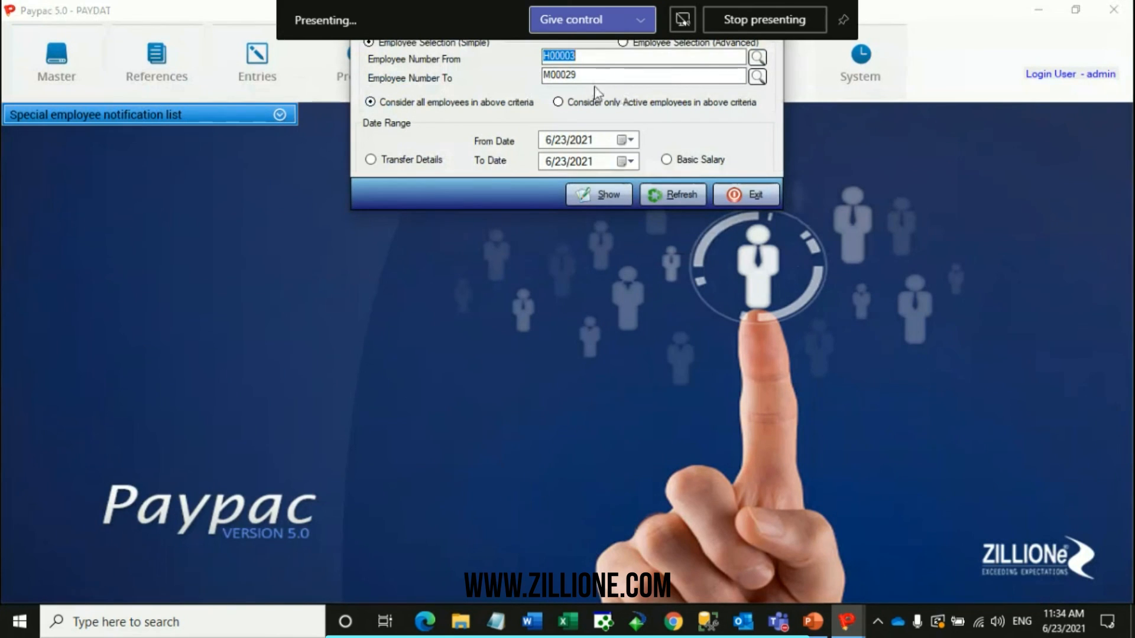
{"action": "left_click", "coordinate": [620, 144]}
{"action": "left_click", "coordinate": [608, 196]}
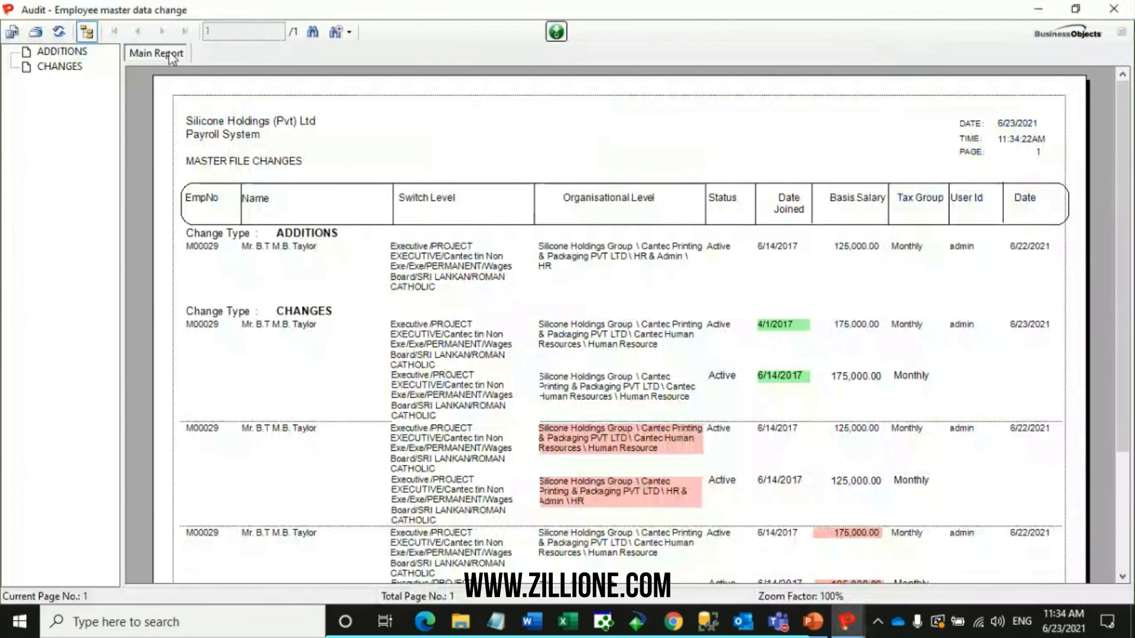
Open the folder selection for saving the master changes report and dismiss it without saving.
{"action": "left_click", "coordinate": [556, 33]}
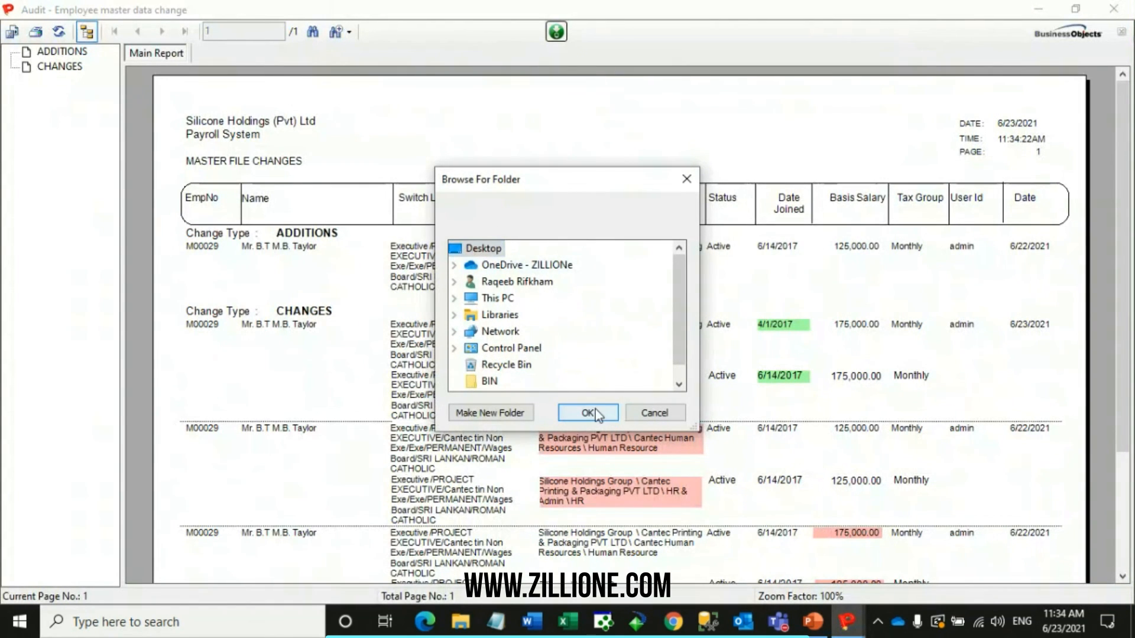
{"action": "left_click", "coordinate": [686, 179]}
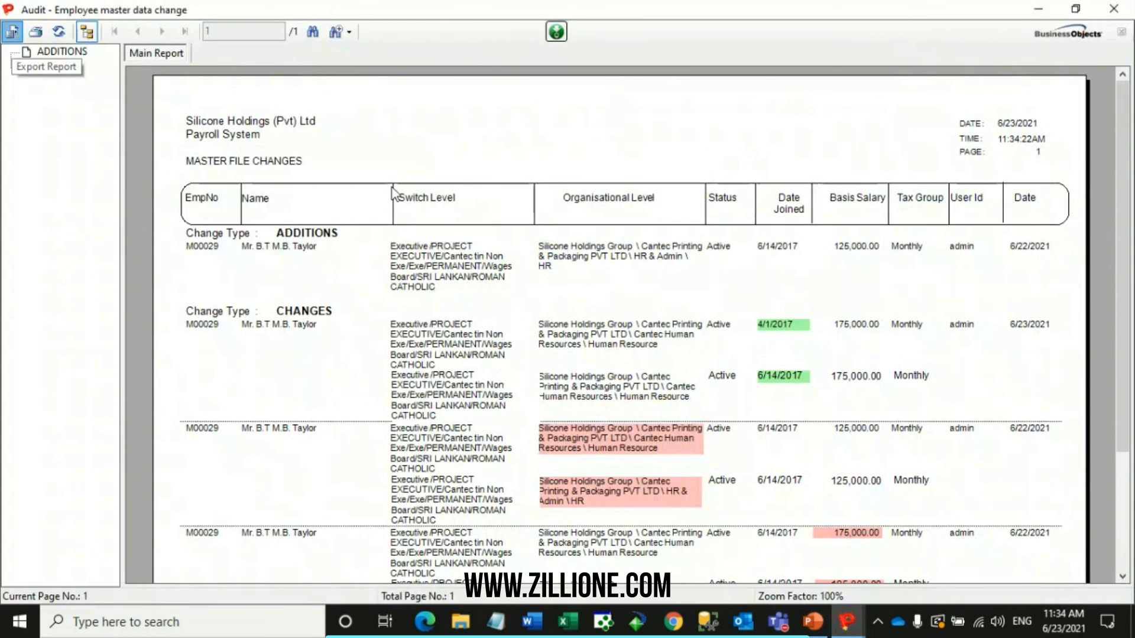
Check the file types available for exporting the master changes report, dismiss the export without saving, and close the report and its audit window.
{"action": "left_click", "coordinate": [13, 31]}
{"action": "left_click", "coordinate": [229, 355]}
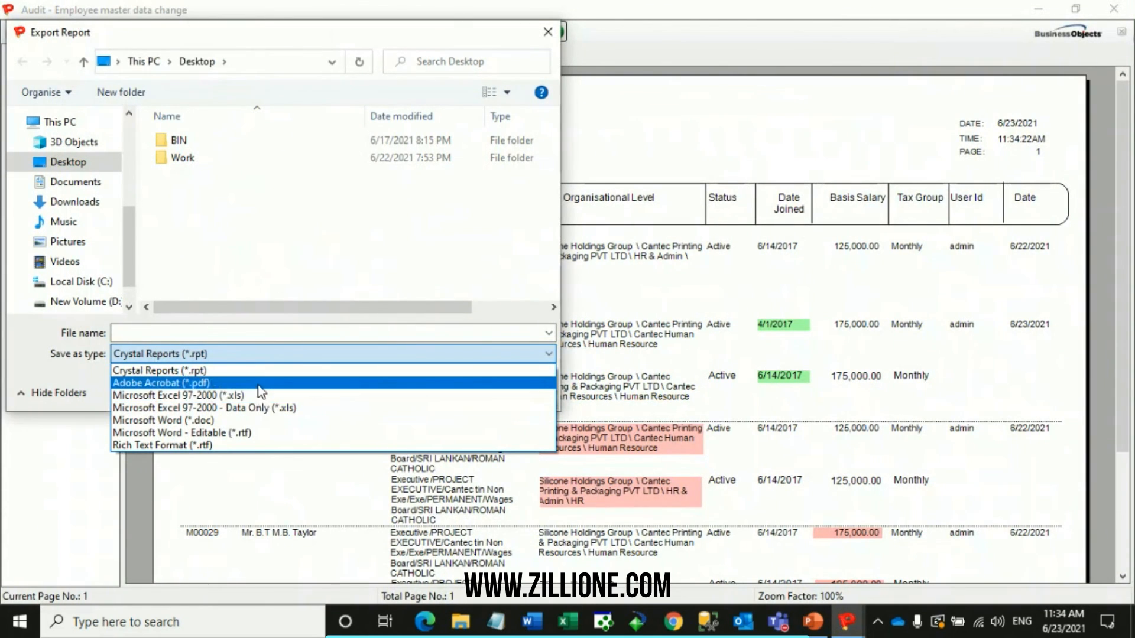
{"action": "left_click", "coordinate": [216, 215]}
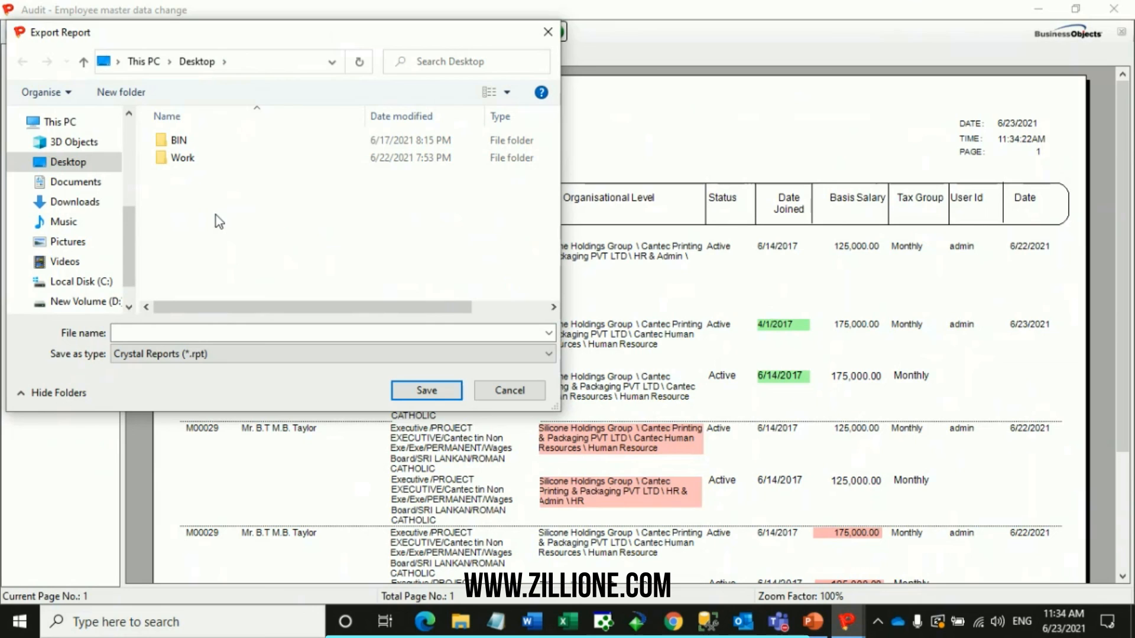
{"action": "left_click", "coordinate": [549, 36]}
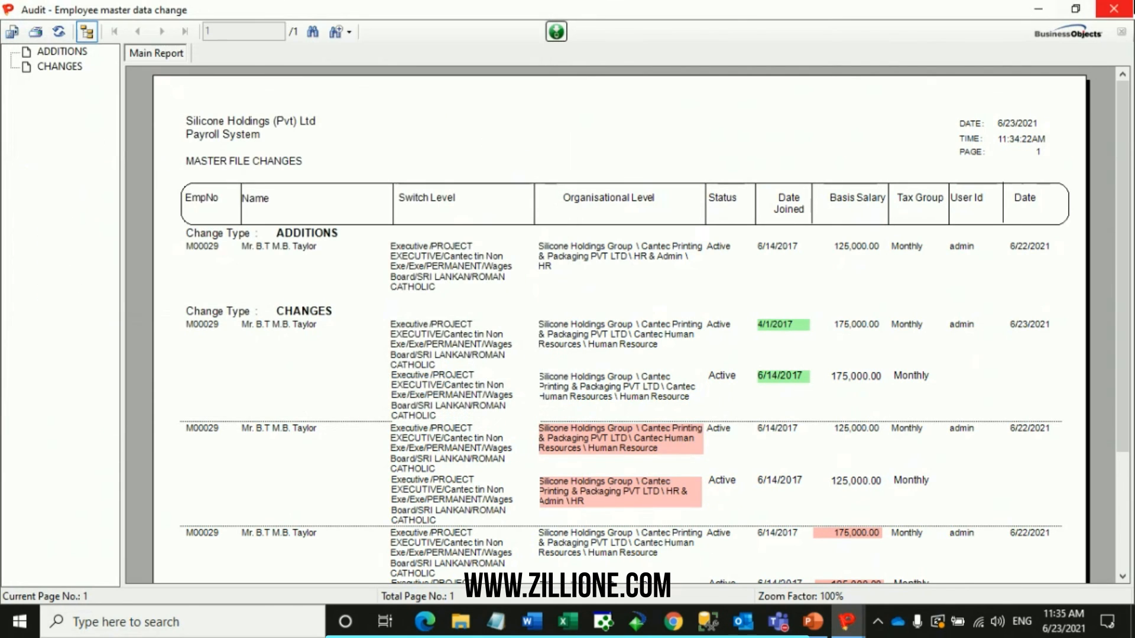
{"action": "left_click", "coordinate": [1115, 8]}
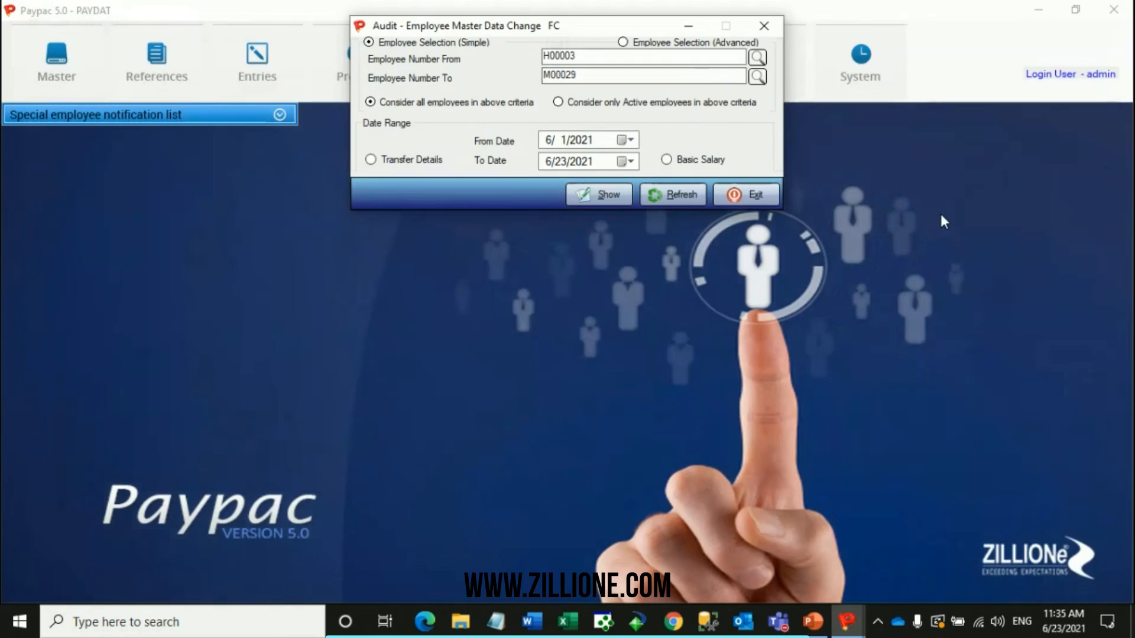
{"action": "left_click", "coordinate": [778, 193]}
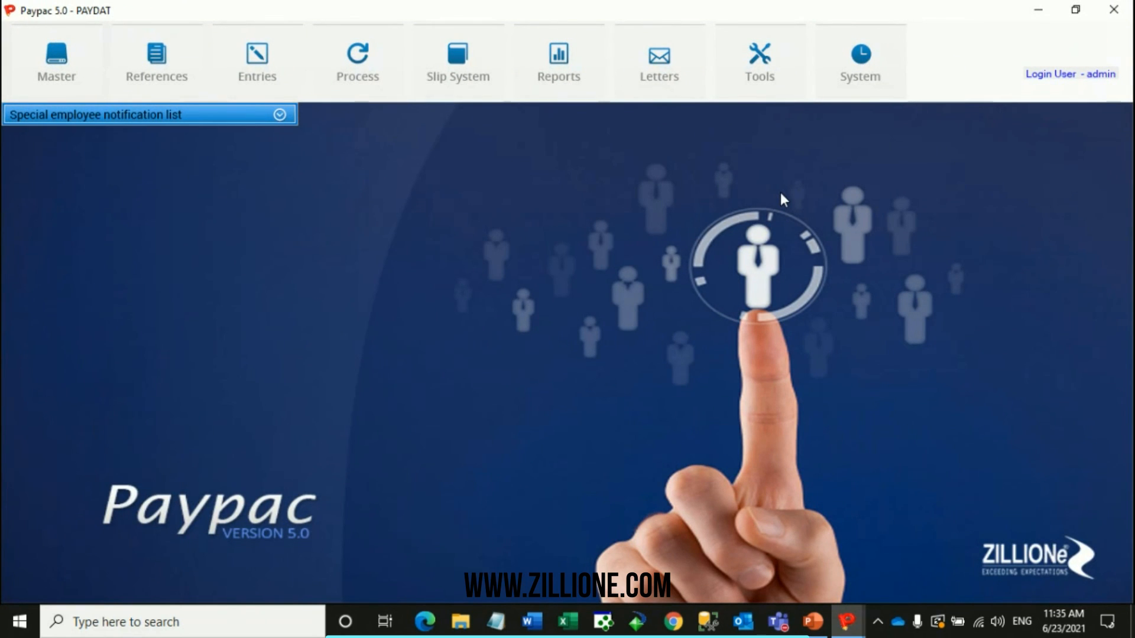
Switch to the Webinar file presentation in PowerPoint, start the slide show from the first slide and advance to the numbered topic list.
{"action": "left_click", "coordinate": [819, 629]}
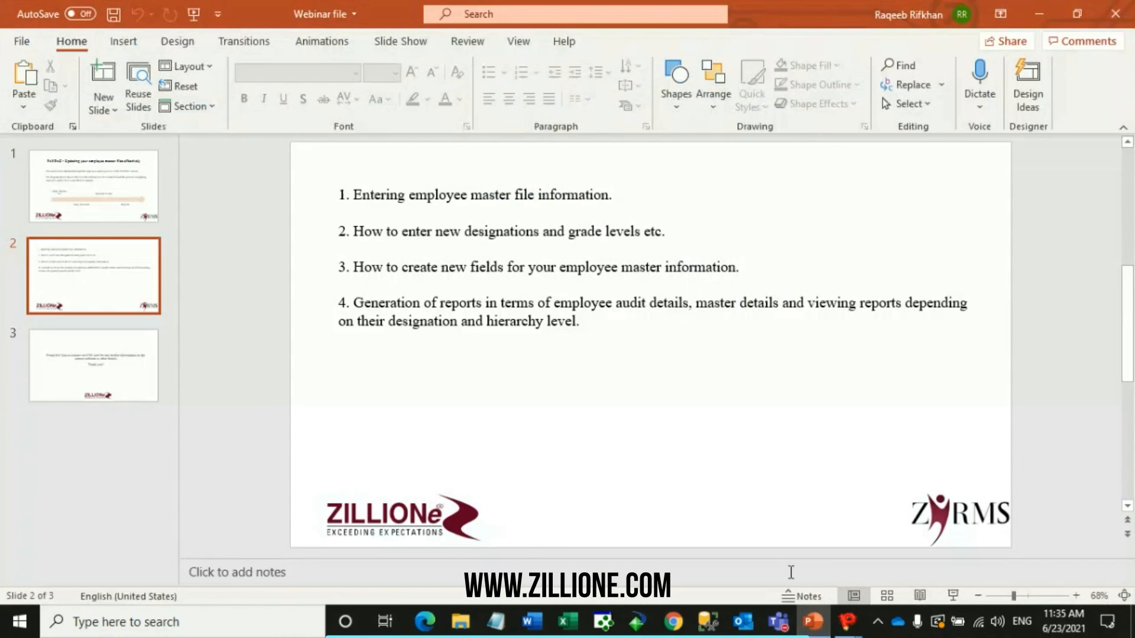
{"action": "left_click", "coordinate": [126, 195]}
{"action": "left_click", "coordinate": [953, 596]}
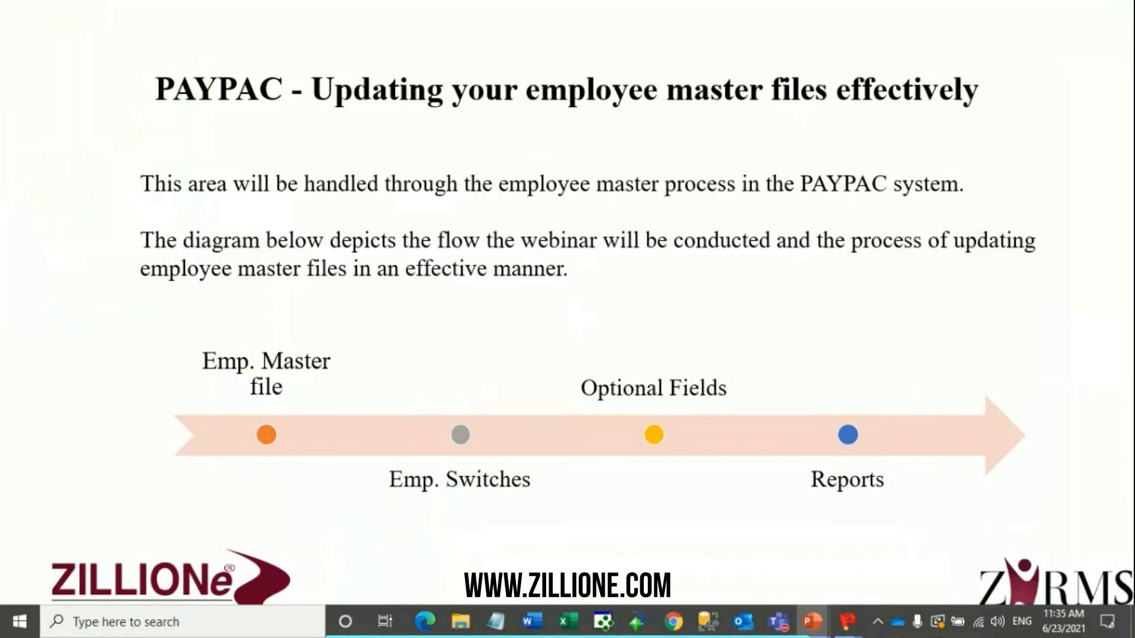
{"action": "key", "text": "Right"}
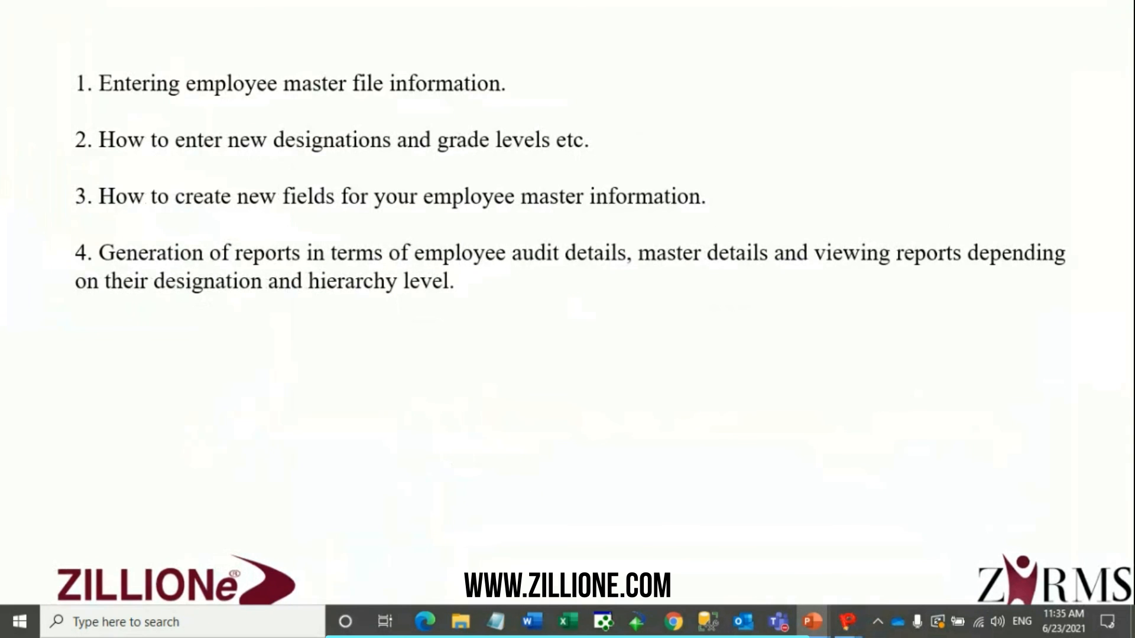